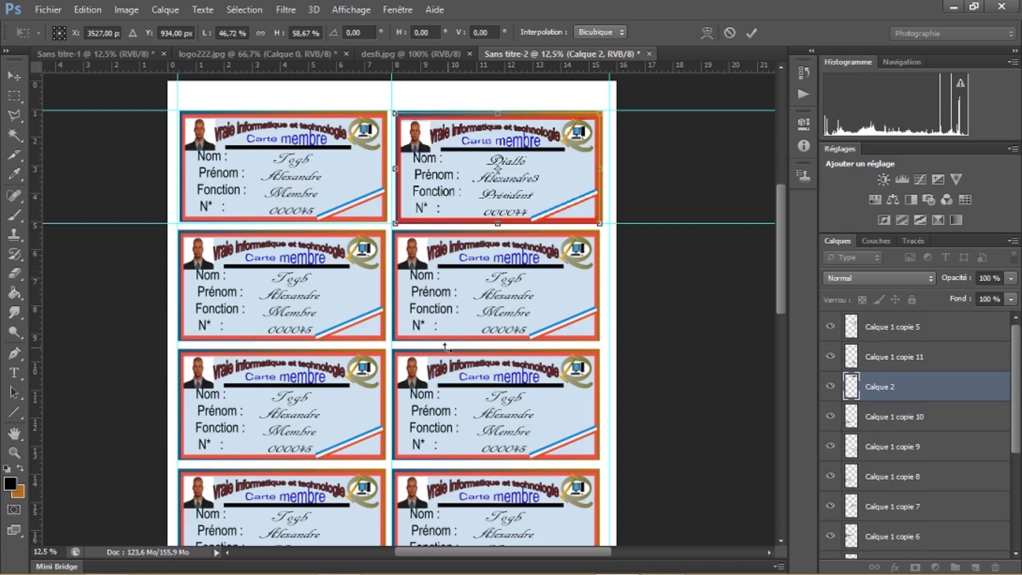
Nudge the edited top-right ID card up slightly so it lines up on the sheet
left_click_drag(595, 169, 595, 168)
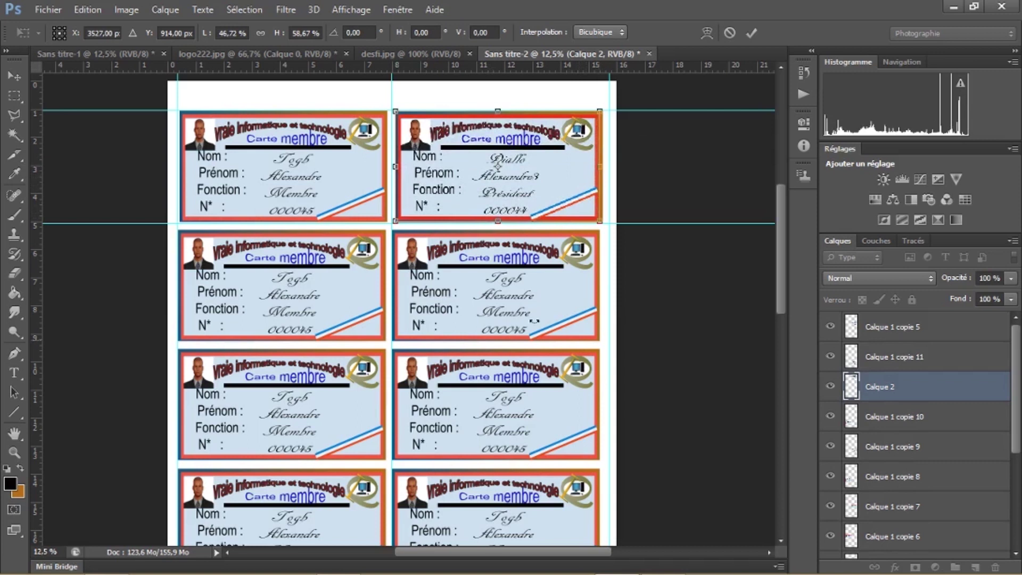
left_click_drag(480, 177, 527, 143)
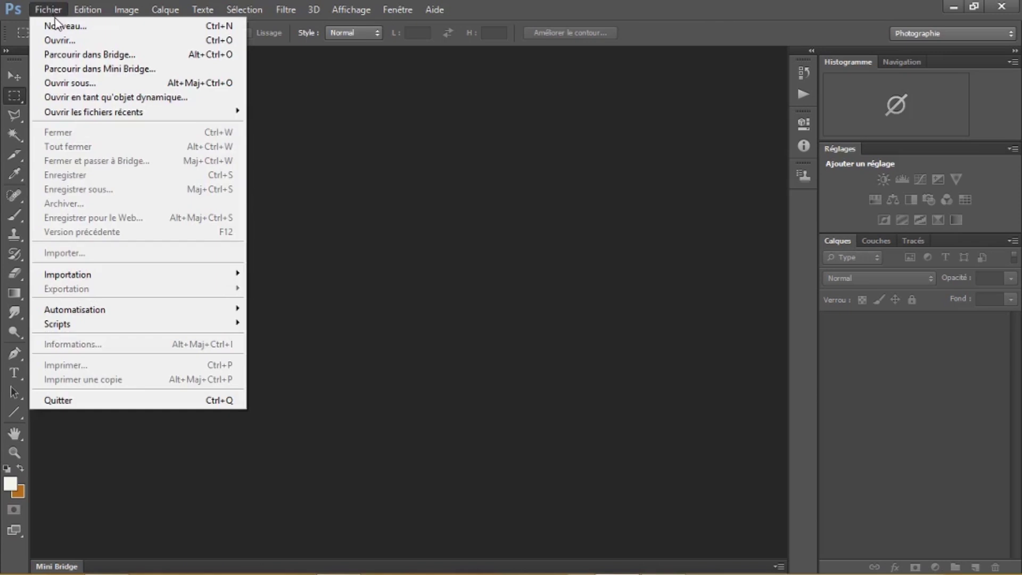
Make a new document Sans titre-1 at 16 × 30 cm and 300 pixels/cm
left_click(58, 26)
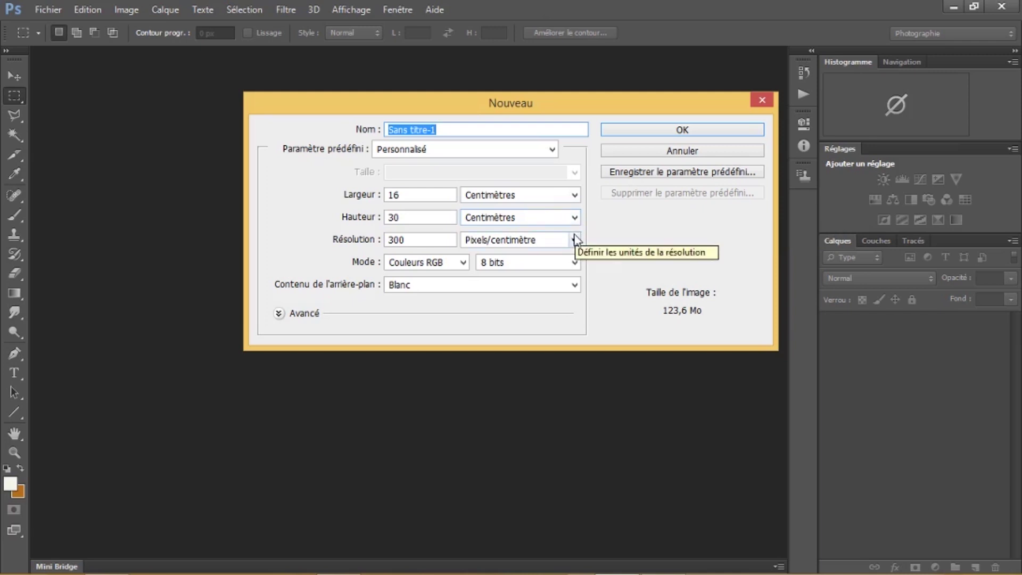
double_click(416, 194)
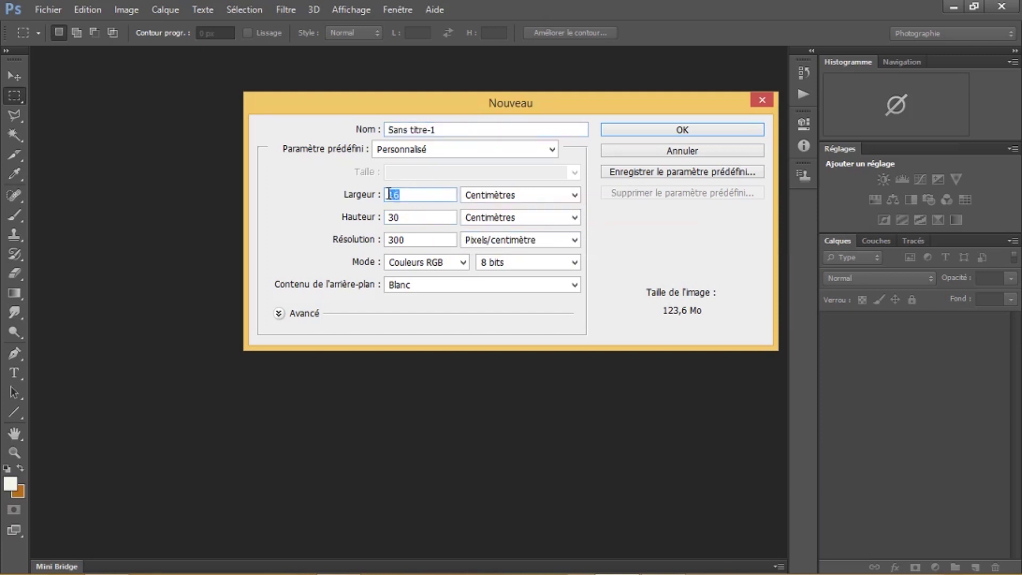
double_click(413, 217)
left_click(413, 240)
double_click(413, 240)
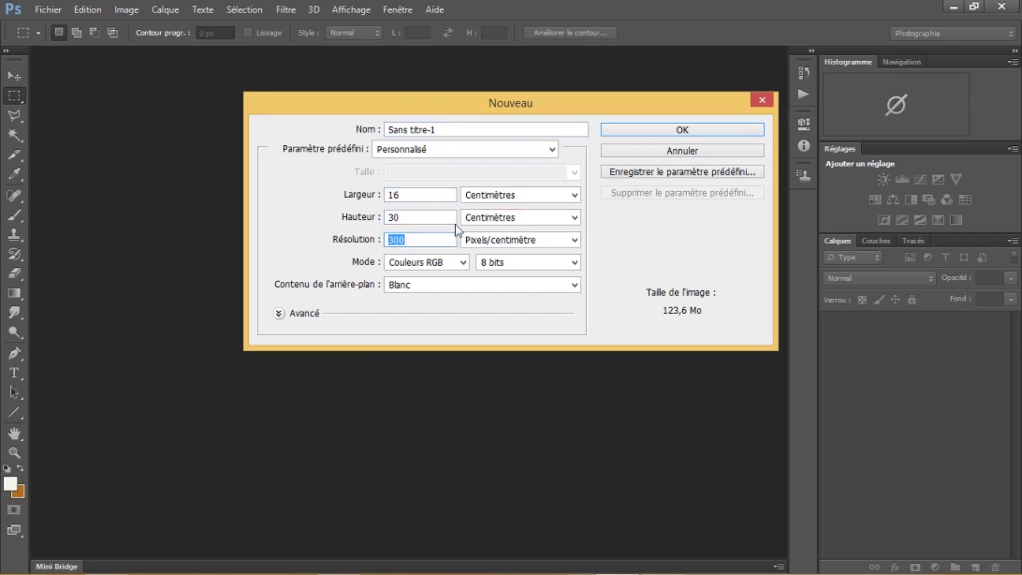
left_click(674, 130)
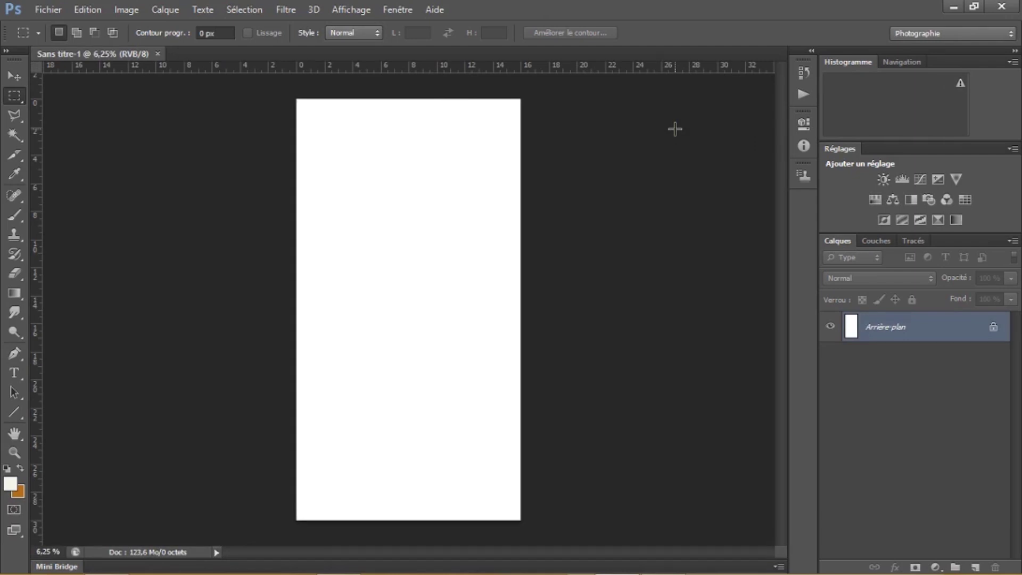
Convert Arrière-plan into layer Calque 0 and marquee a 16 × 7.5 cm band across the page top
double_click(993, 330)
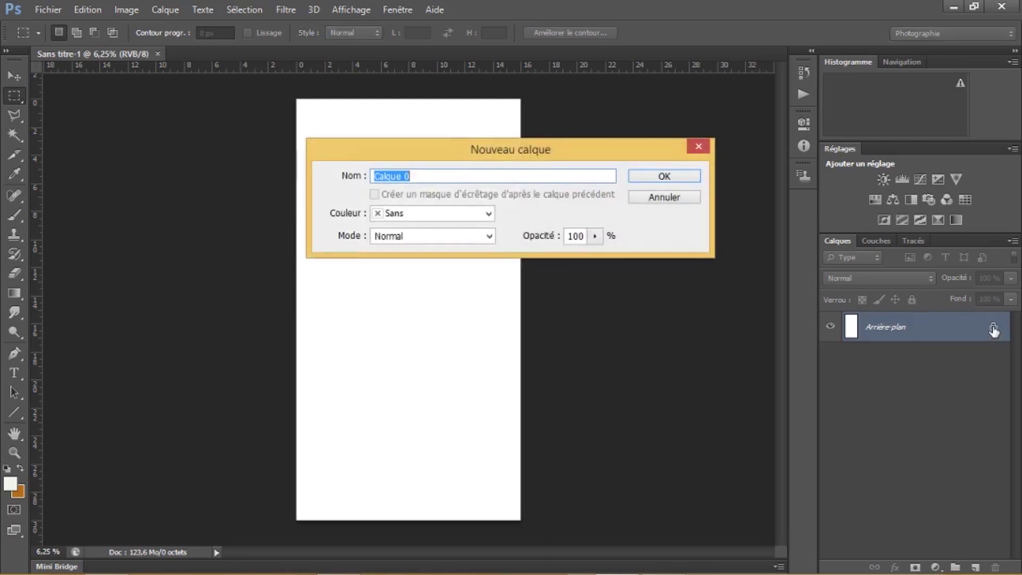
left_click(676, 179)
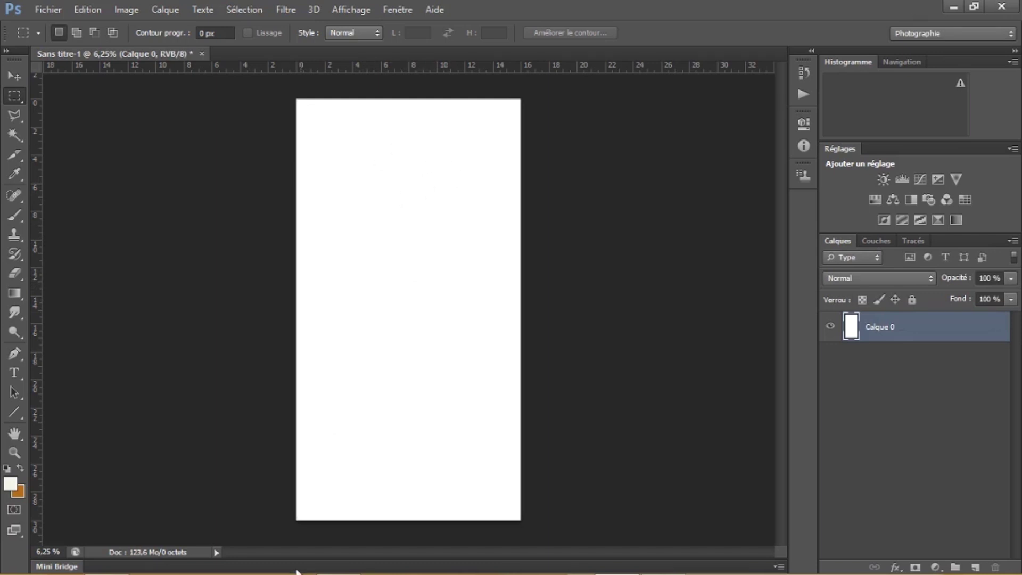
mouse_move(276, 569)
mouse_move(329, 568)
left_click_drag(295, 98, 523, 201)
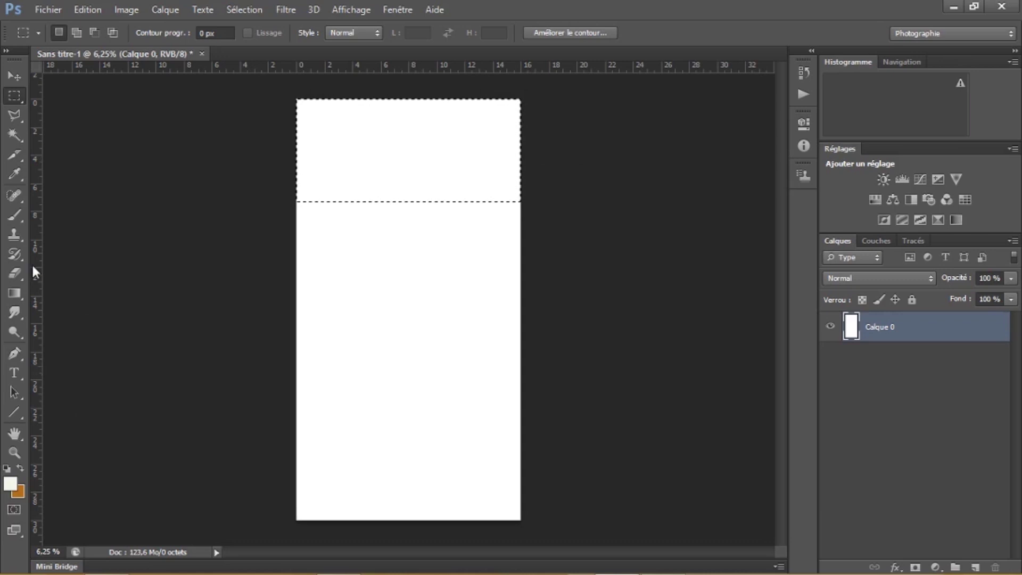
mouse_move(20, 293)
left_mouse_down()
mouse_move(57, 302)
mouse_move(24, 296)
left_mouse_up()
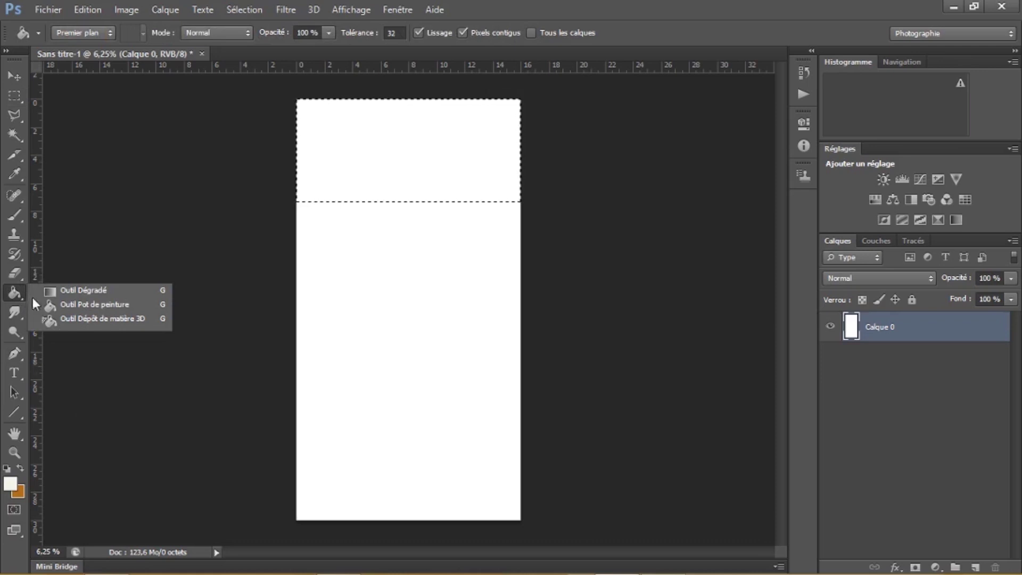
Fill the top band with a diagonal gradient from blue 0d5588 to orange
left_click(66, 291)
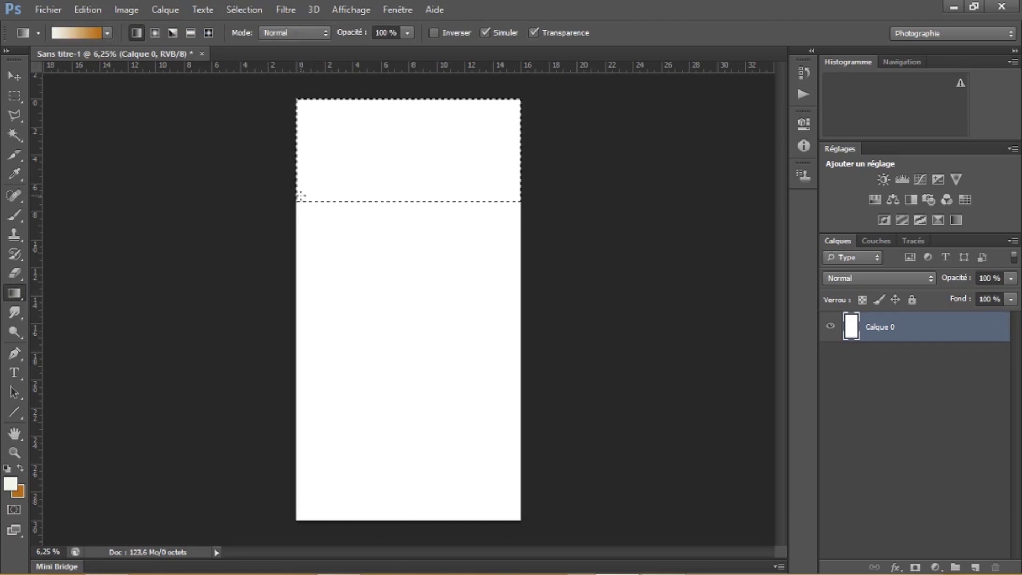
left_click(11, 484)
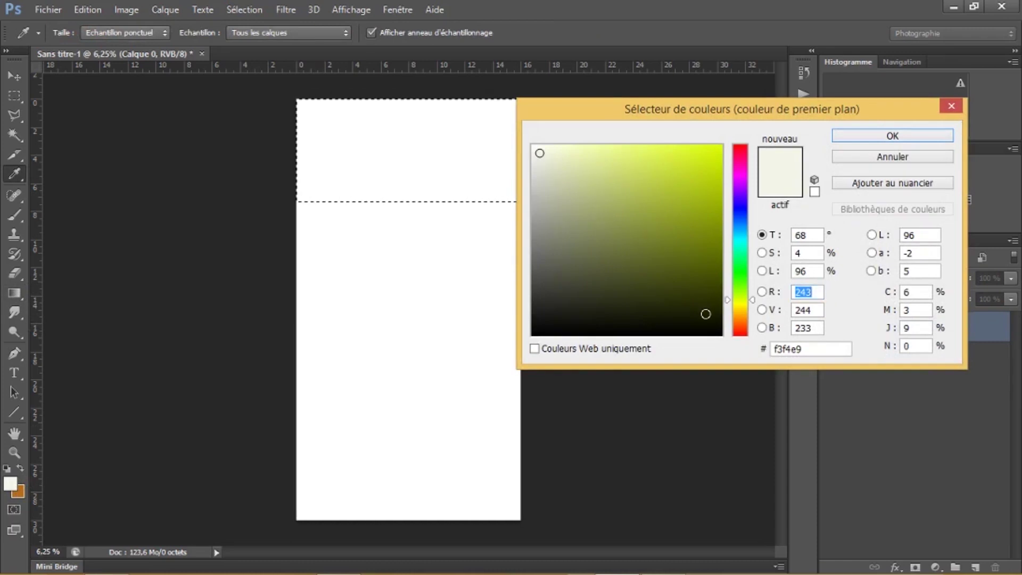
left_click(705, 314)
left_click(742, 300)
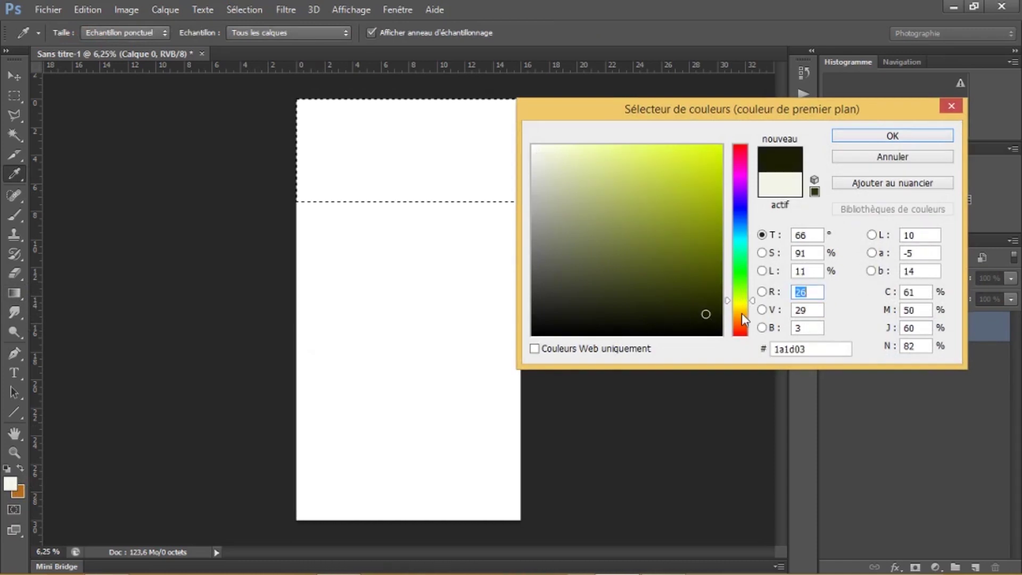
left_click(740, 228)
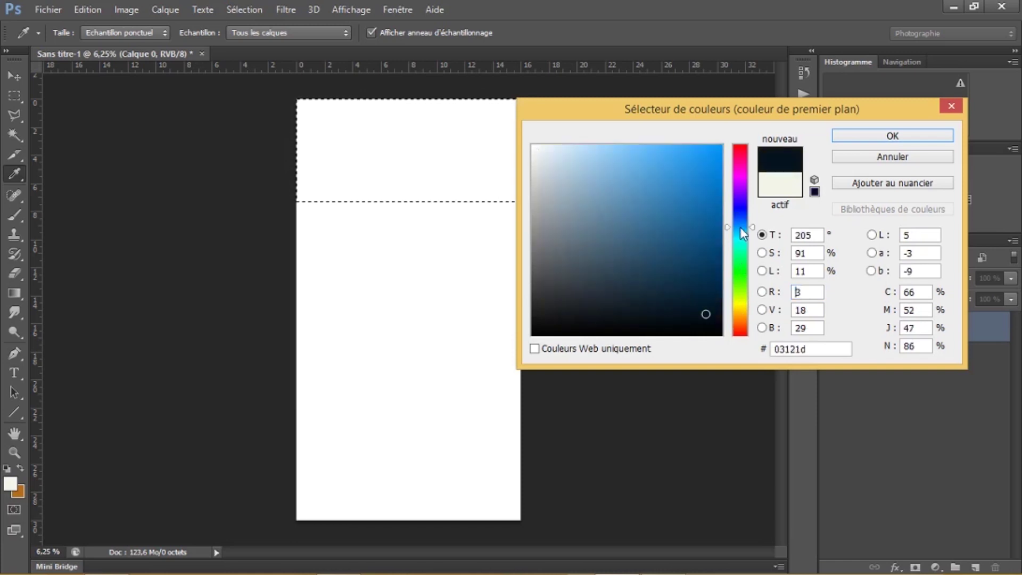
left_click(703, 233)
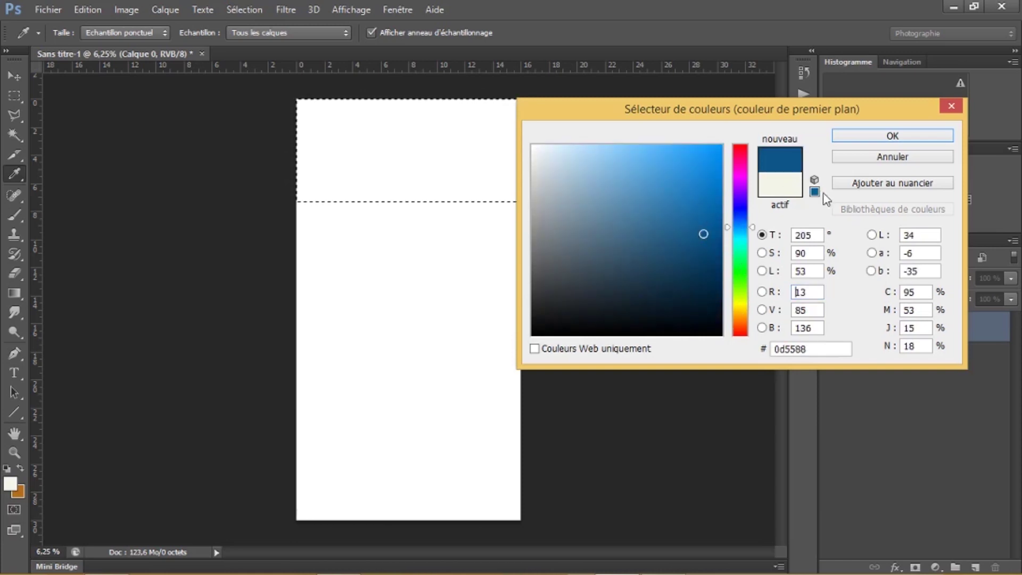
left_click(897, 135)
key("g")
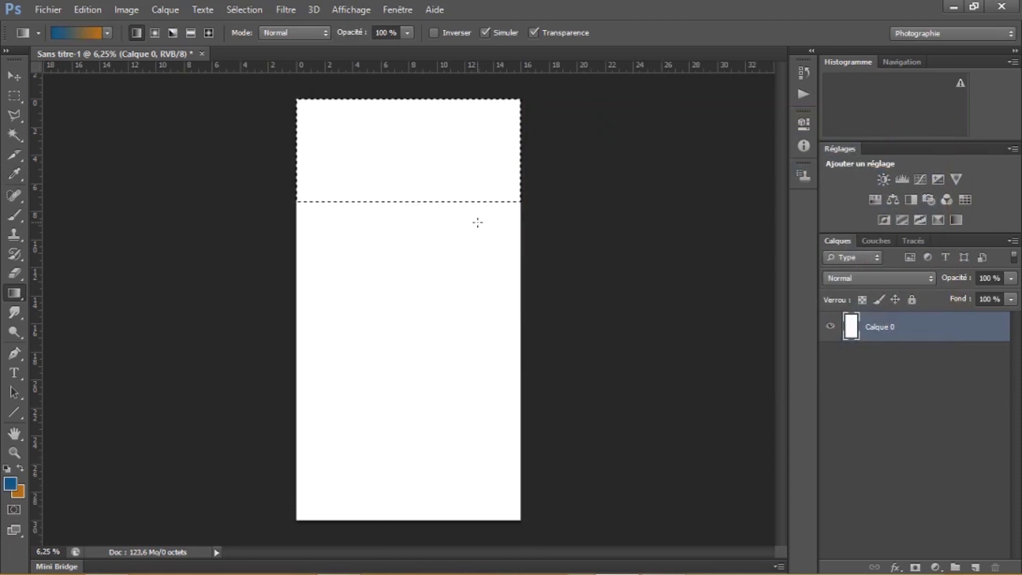
left_click_drag(431, 150, 510, 103)
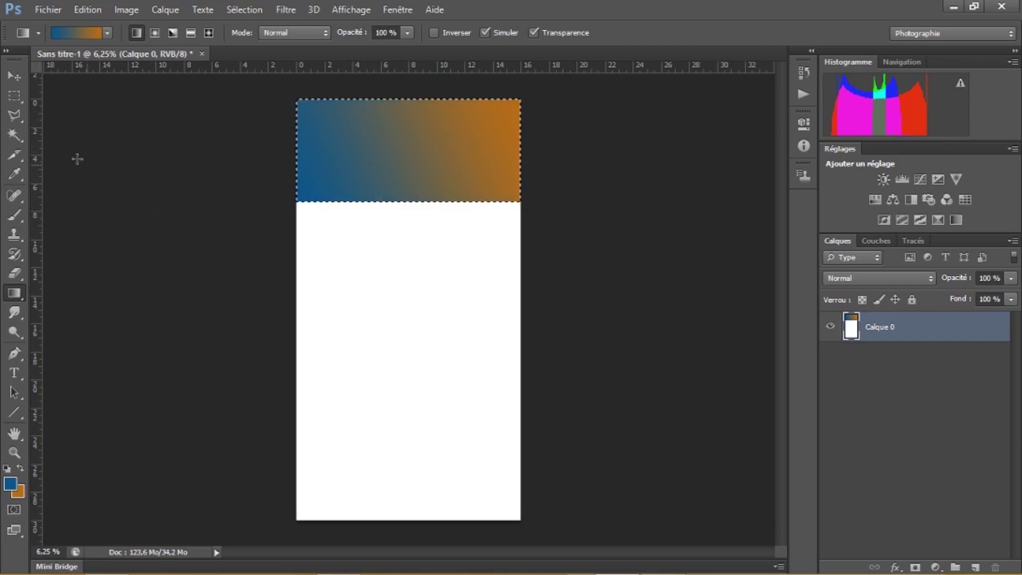
left_click(14, 95)
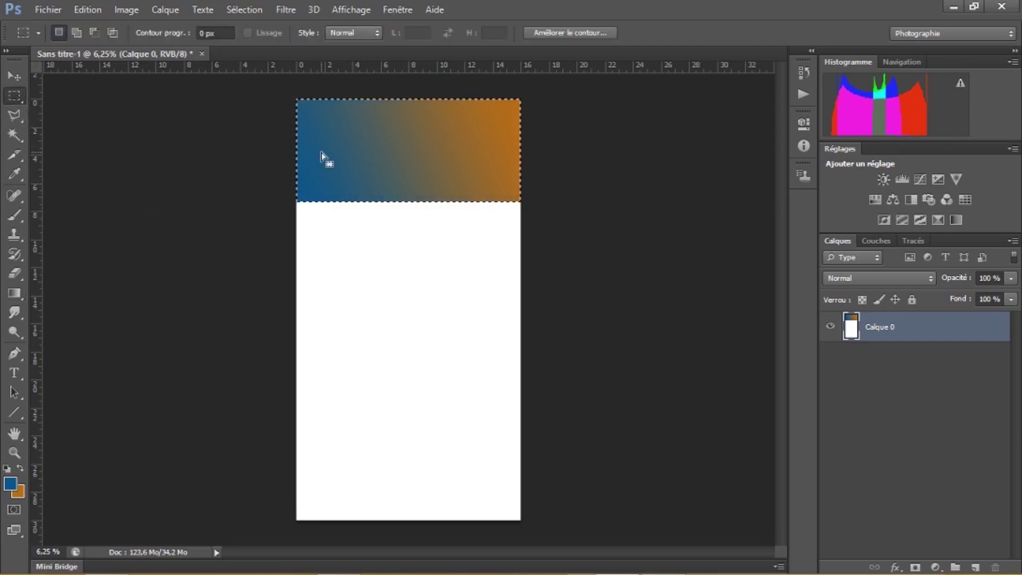
Cut out the band's interior to leave a thin gradient frame, then select the whole band
left_click(318, 124)
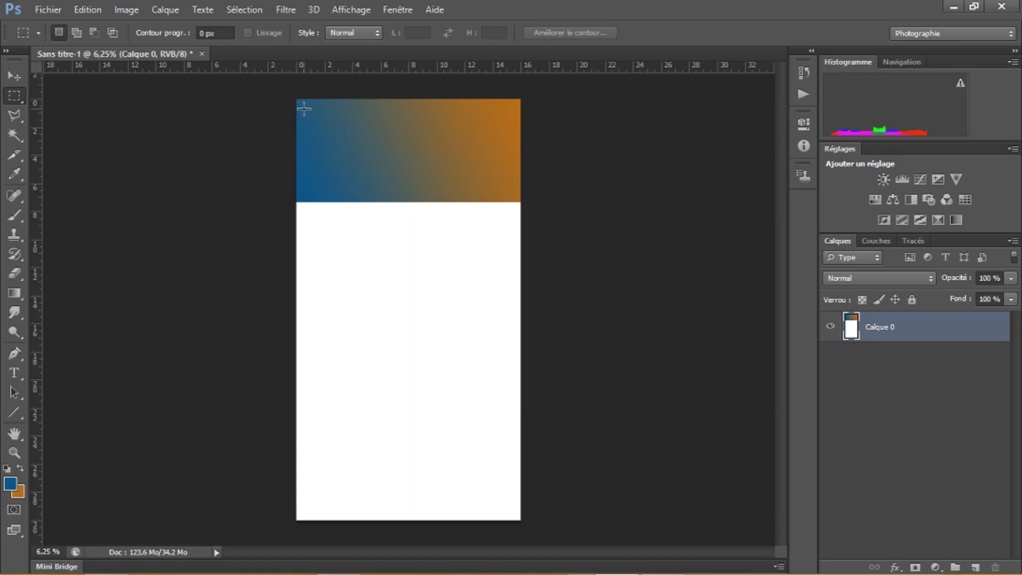
left_click_drag(304, 107, 517, 196)
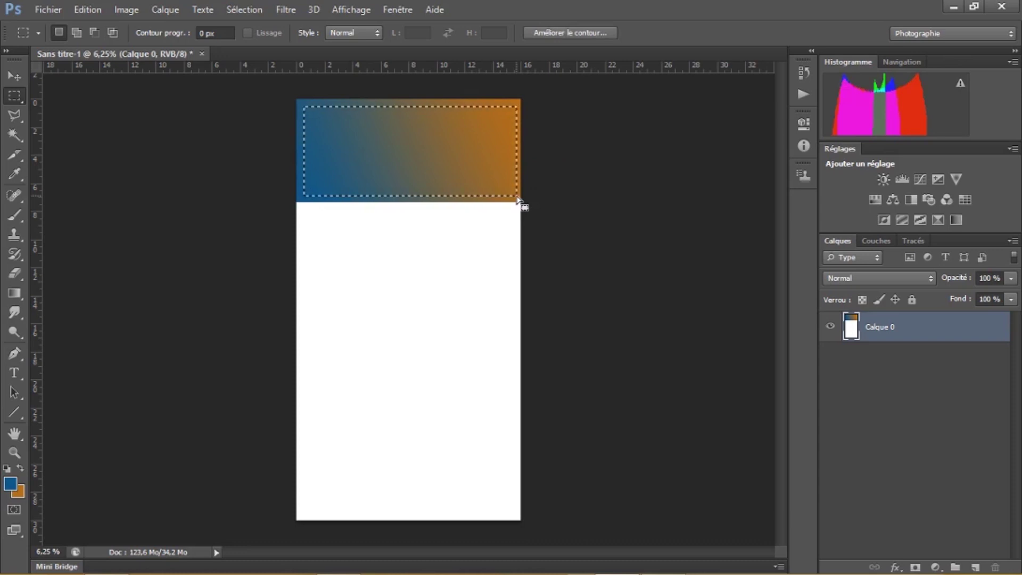
key("ctrl+x")
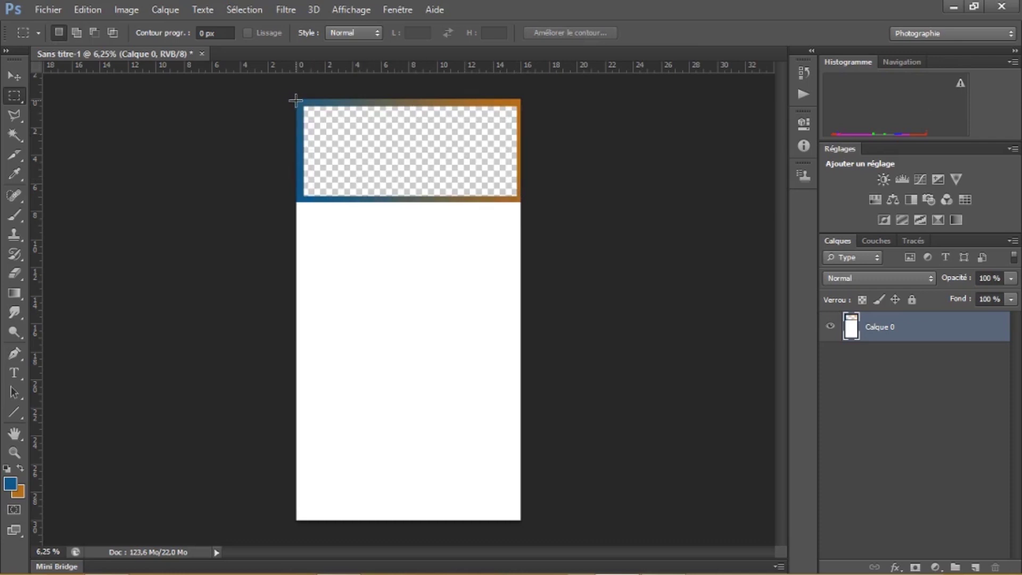
left_click_drag(296, 98, 521, 201)
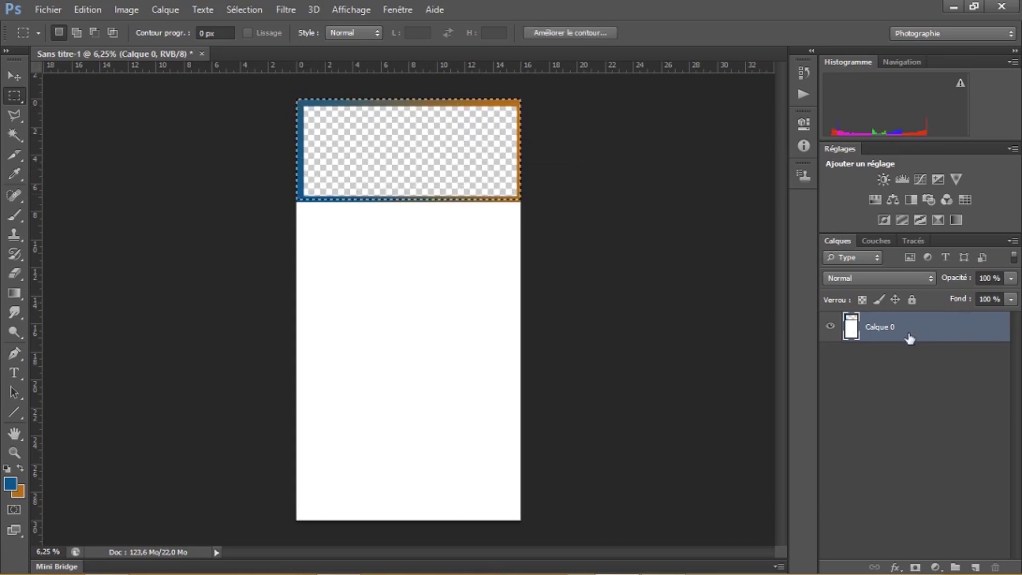
Add an outer glow to Calque 0 with noise and a bright red glow colour
double_click(955, 332)
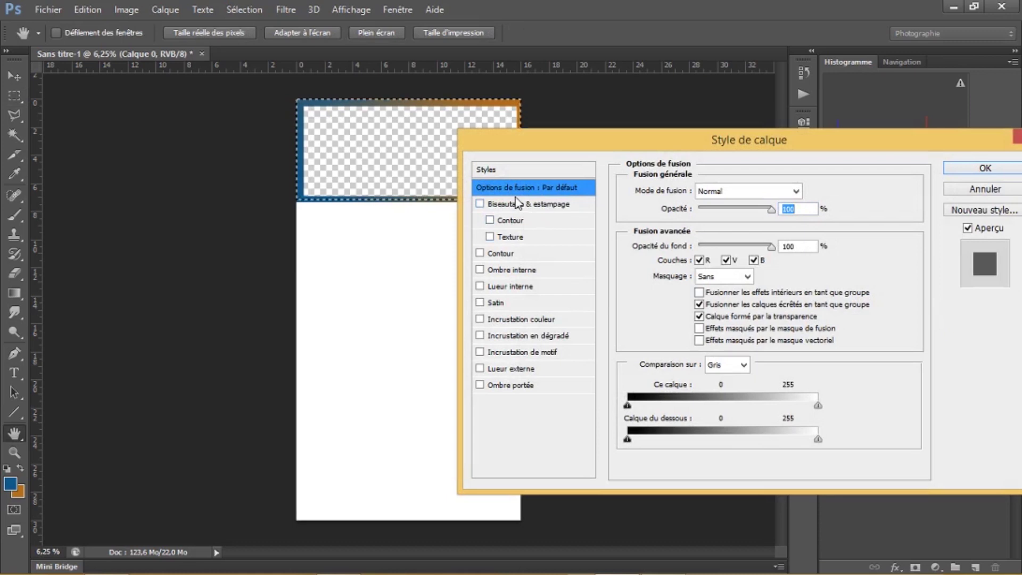
left_click(497, 369)
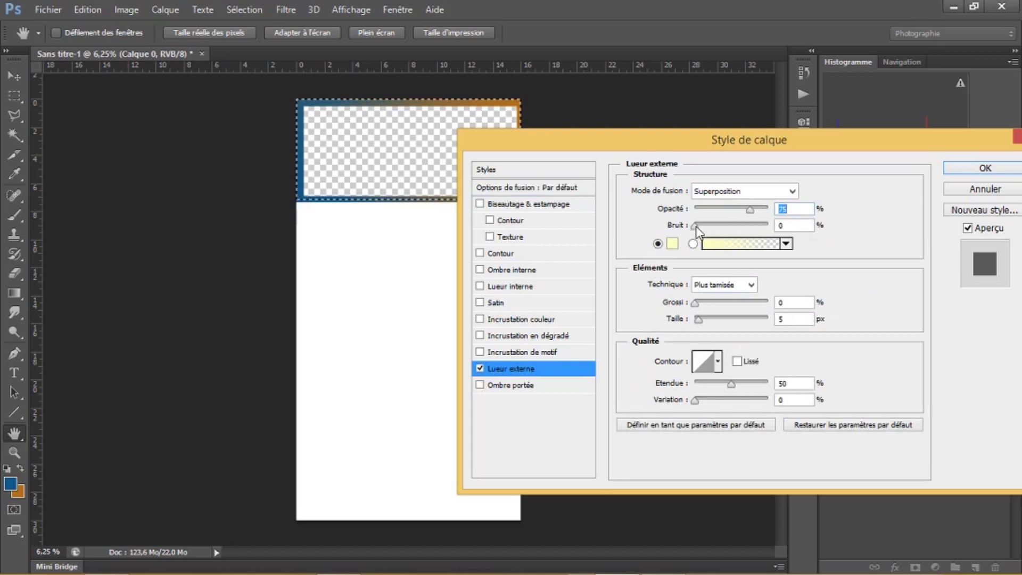
left_click_drag(695, 227, 756, 223)
left_click(674, 244)
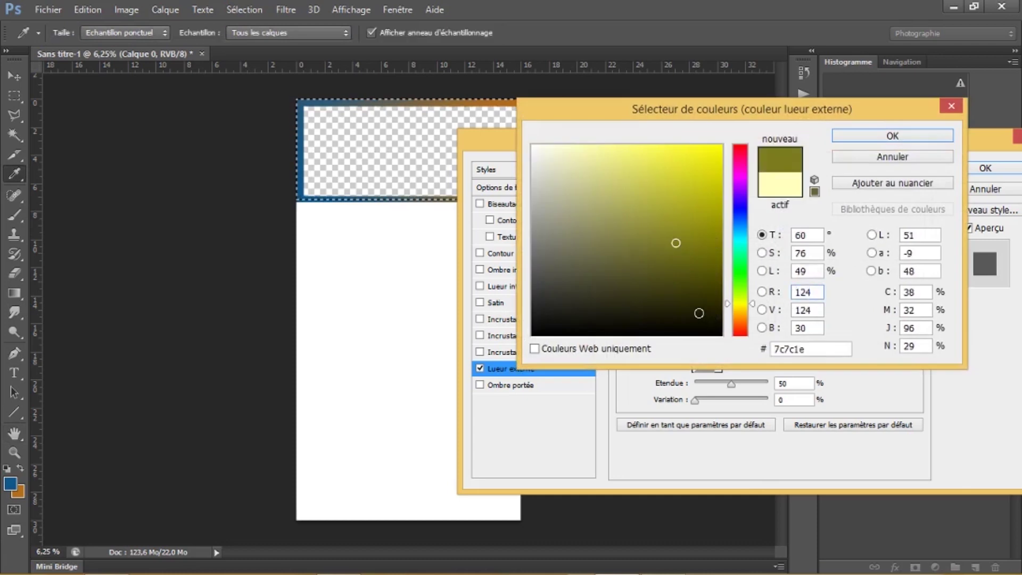
left_click(739, 333)
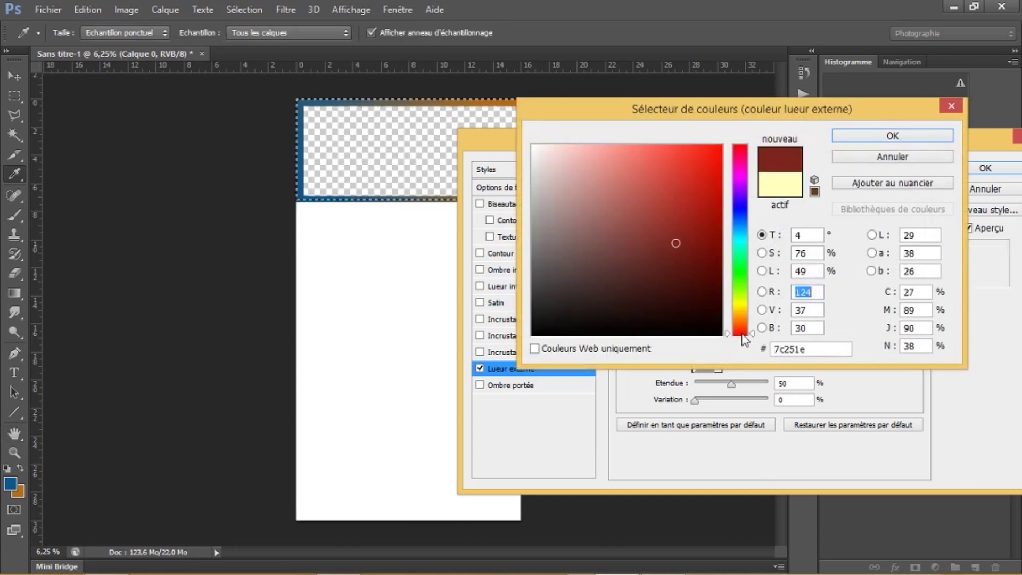
left_click(706, 161)
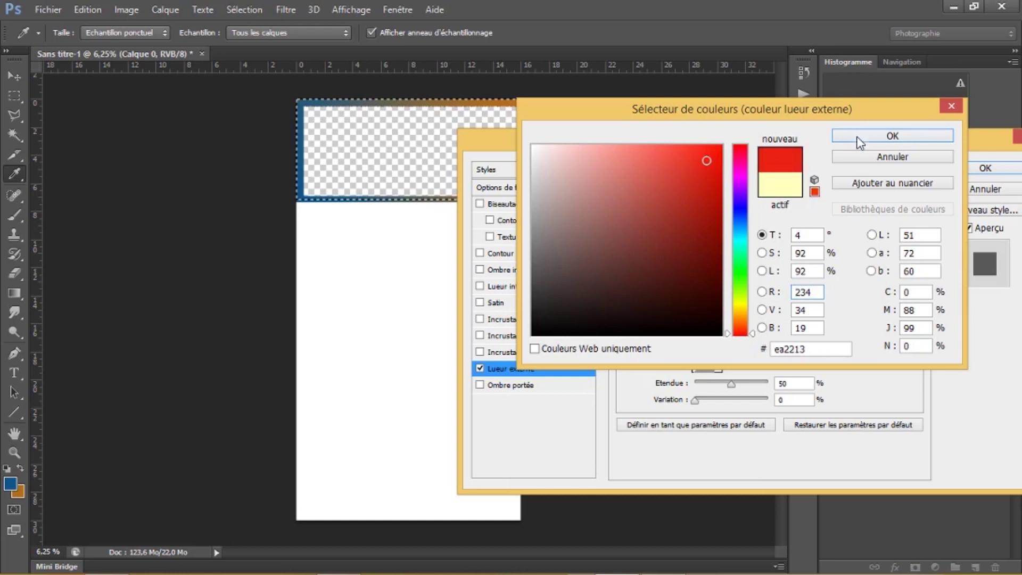
left_click(857, 137)
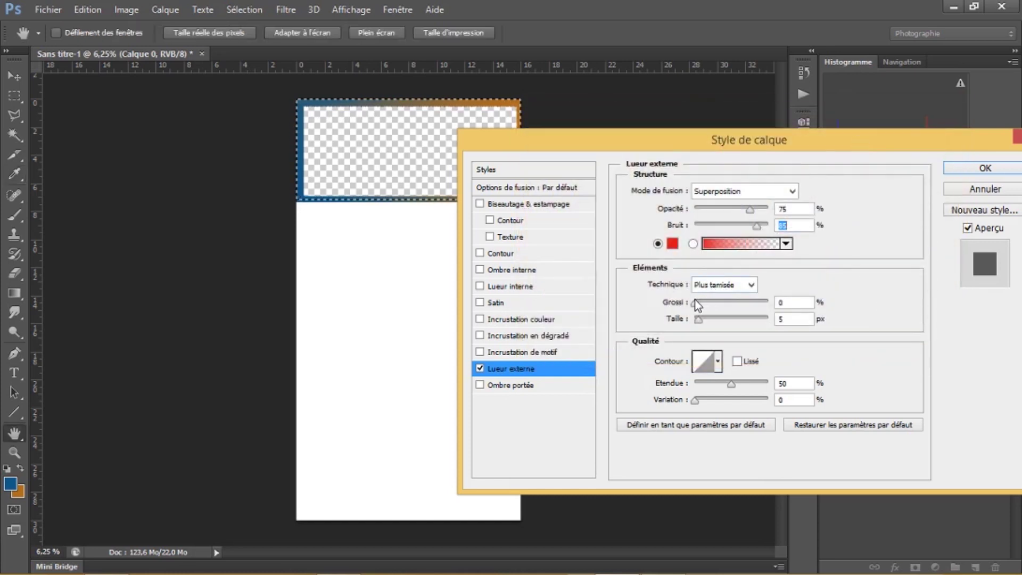
Set the glow spread to 64%, size 49 px, variation and opacity 100%, and apply
left_click_drag(695, 302, 793, 307)
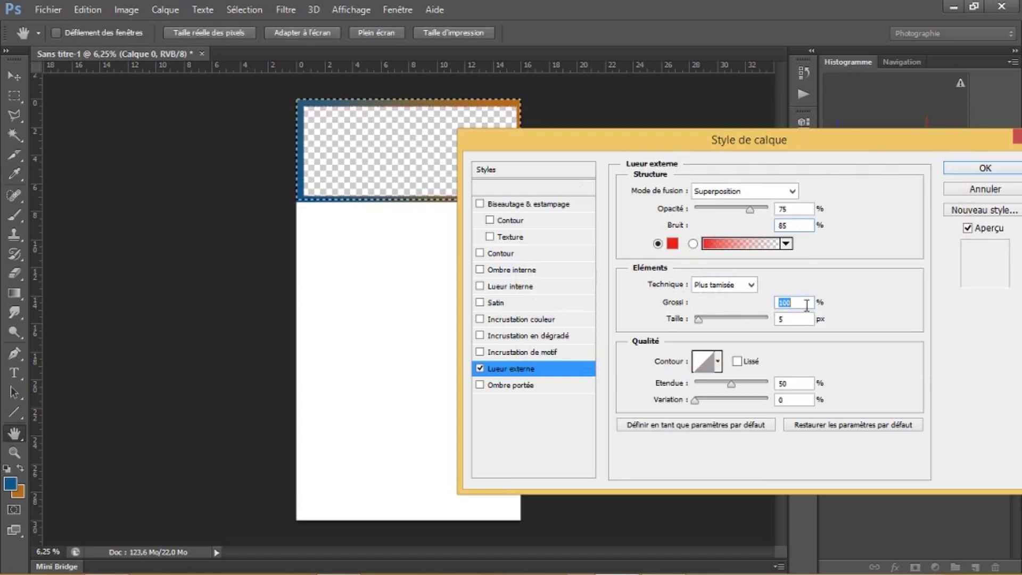
left_click_drag(699, 321, 721, 319)
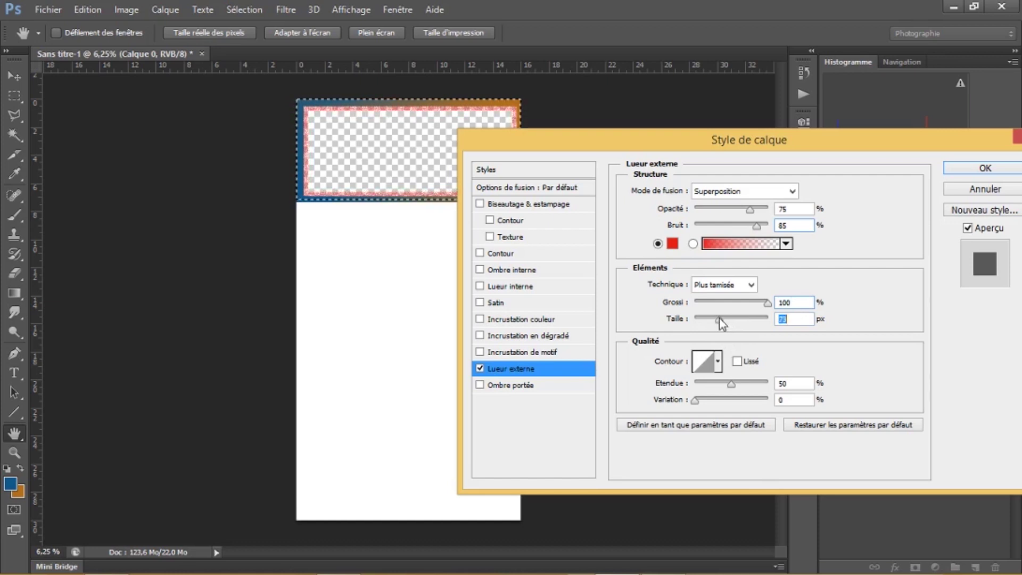
left_click_drag(718, 317, 715, 320)
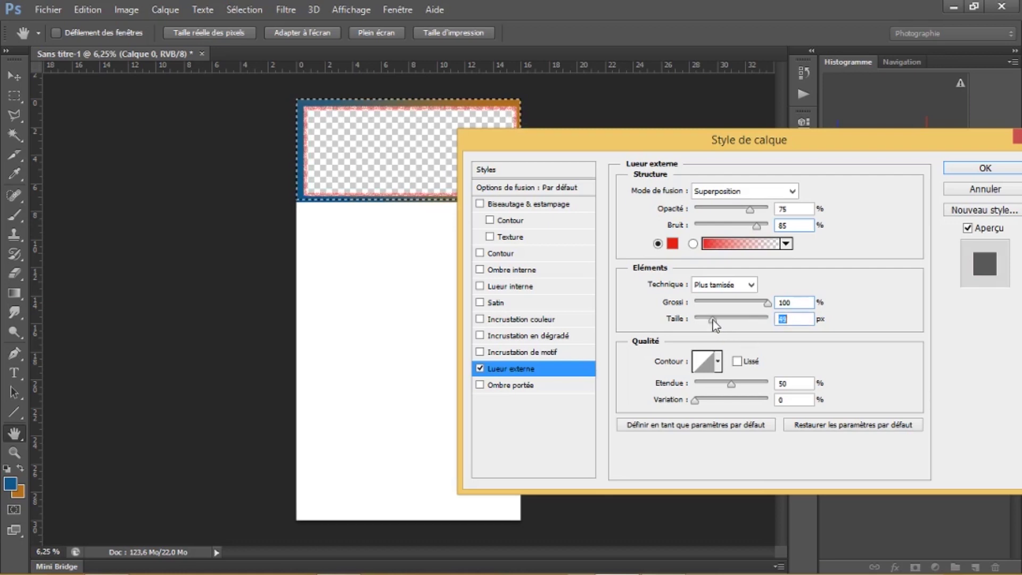
left_click_drag(695, 401, 809, 407)
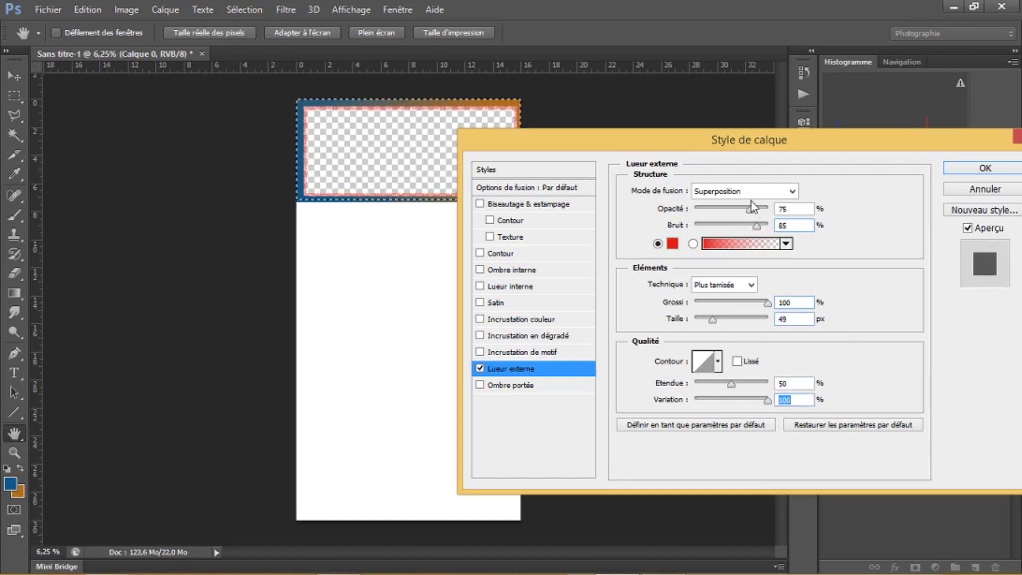
left_click_drag(752, 212, 775, 209)
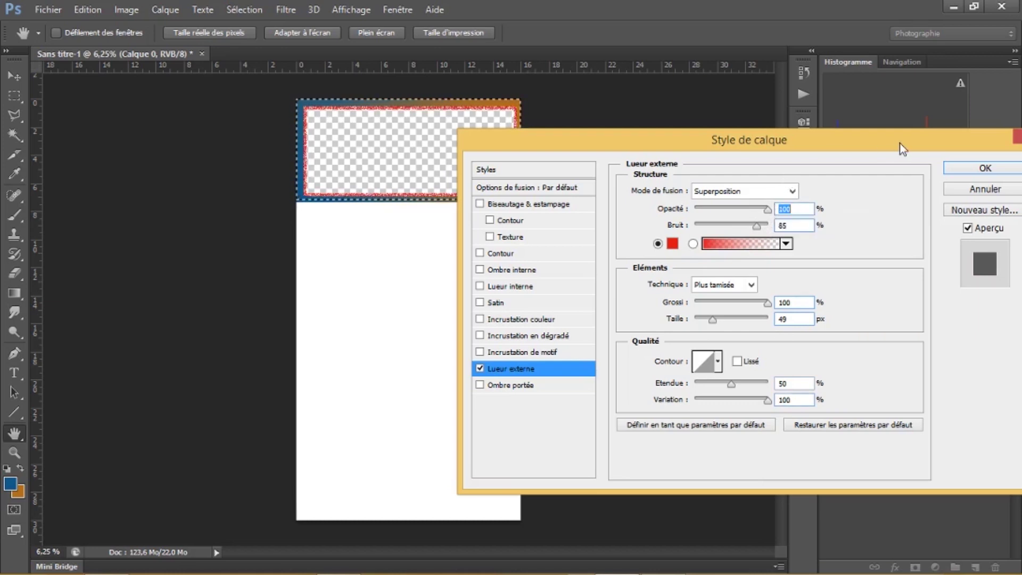
left_click(985, 167)
key("m")
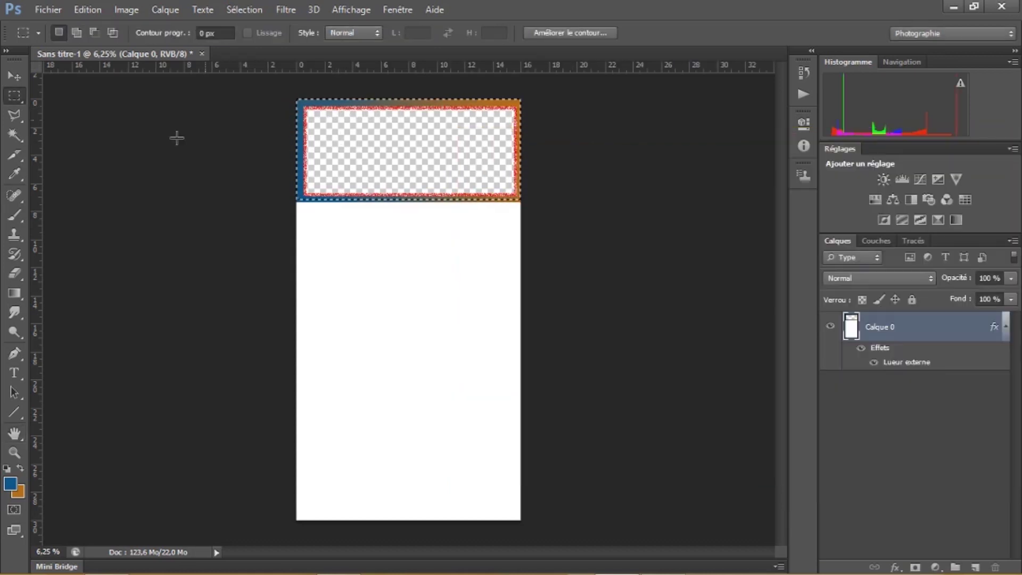
Crop the document to a marquee around the card band with Image > Recadrer
left_click(299, 99)
left_click_drag(407, 123, 522, 202)
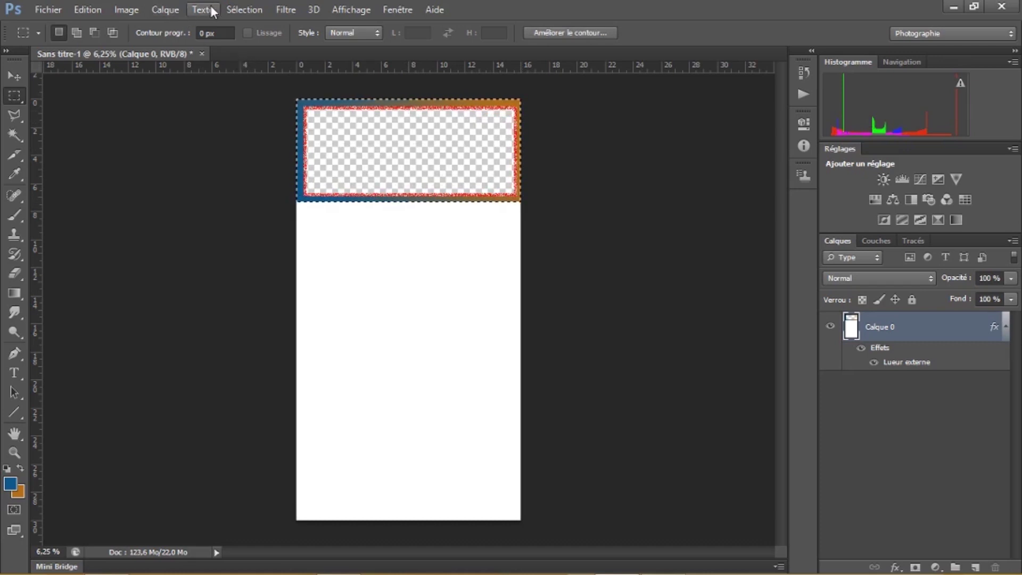
left_click(130, 8)
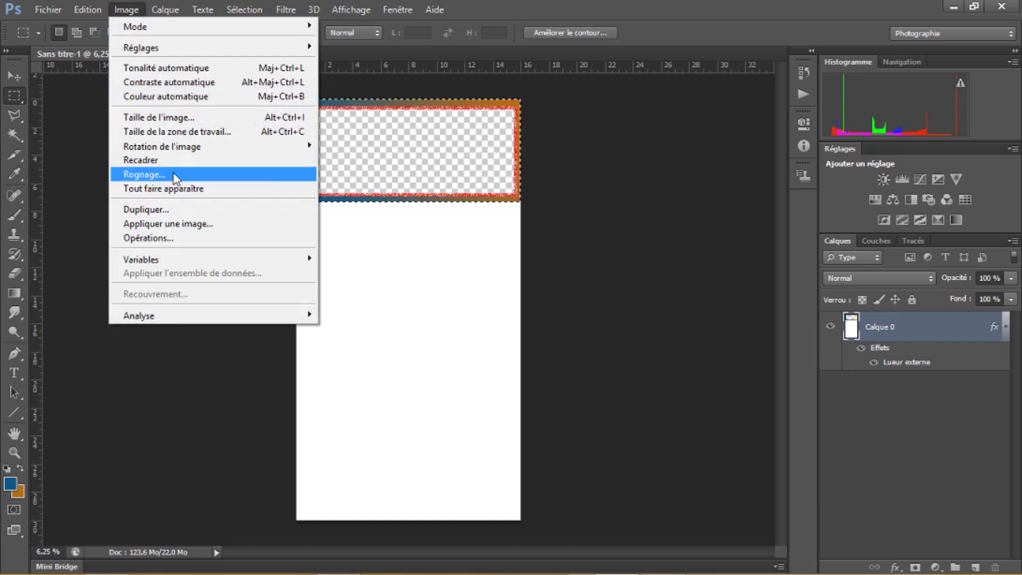
left_click(174, 162)
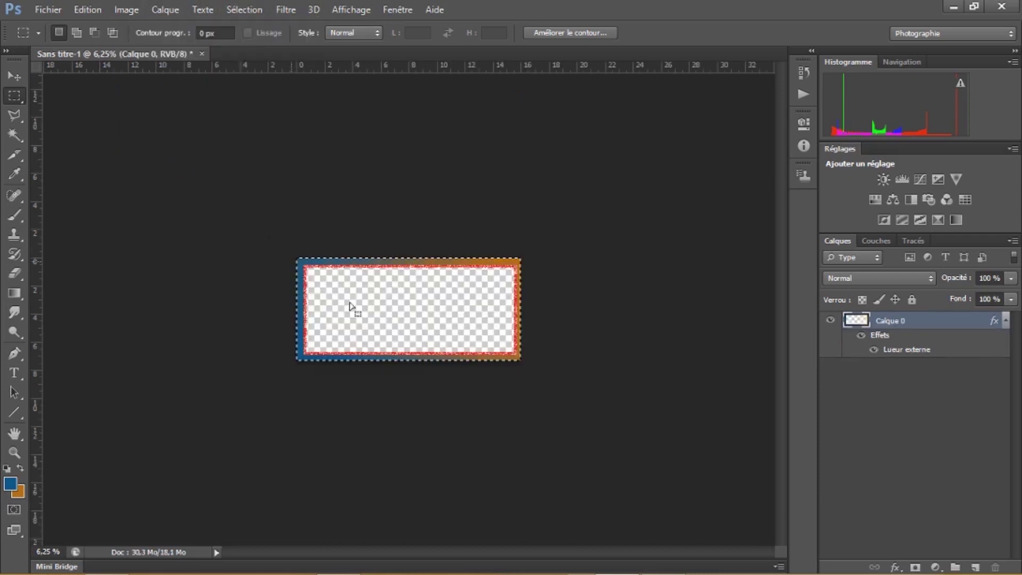
left_click(364, 311)
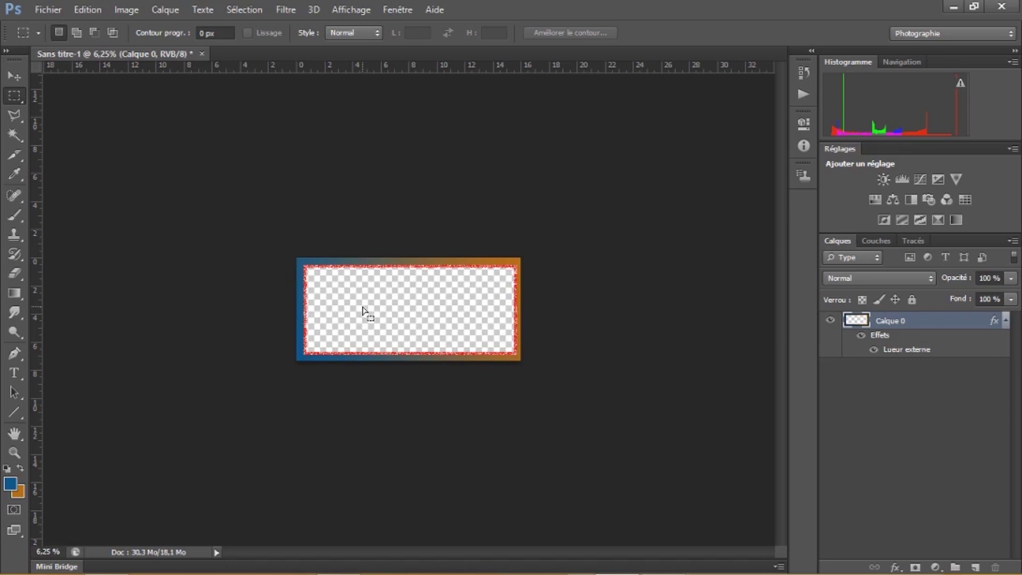
Zoom in on the card and select the transparent interior inside its frame
left_click(19, 451)
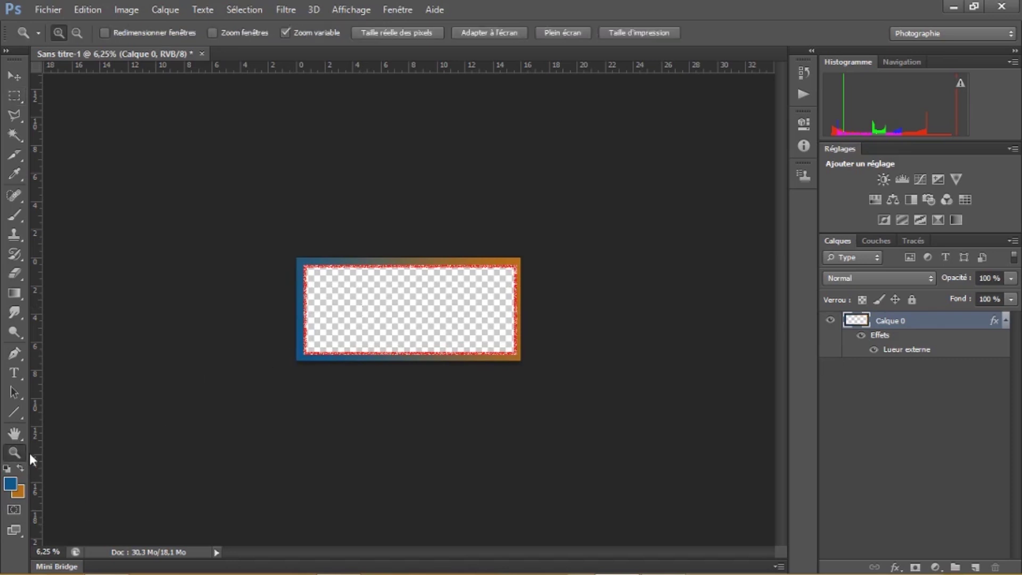
left_click(360, 330)
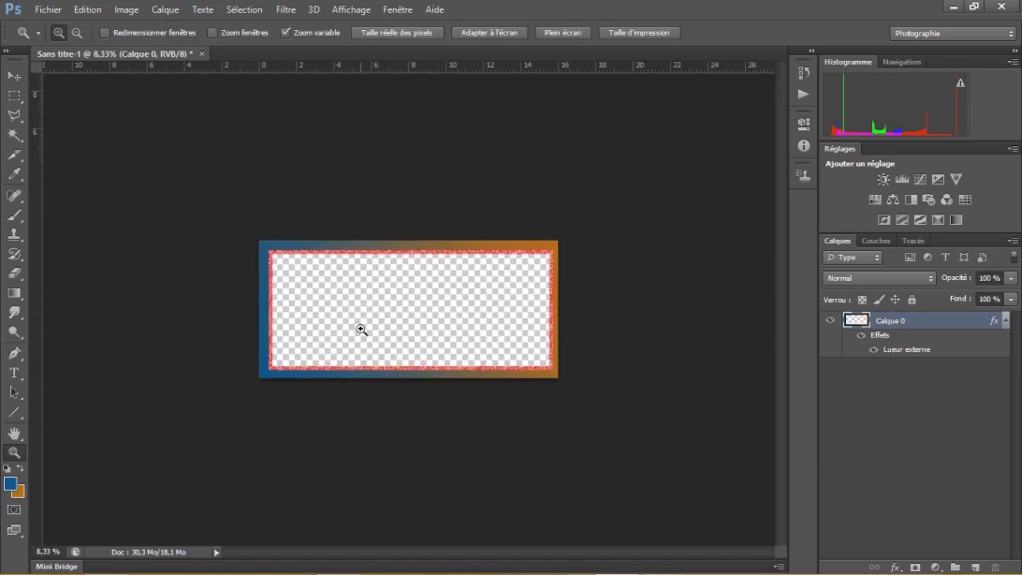
left_click(361, 330)
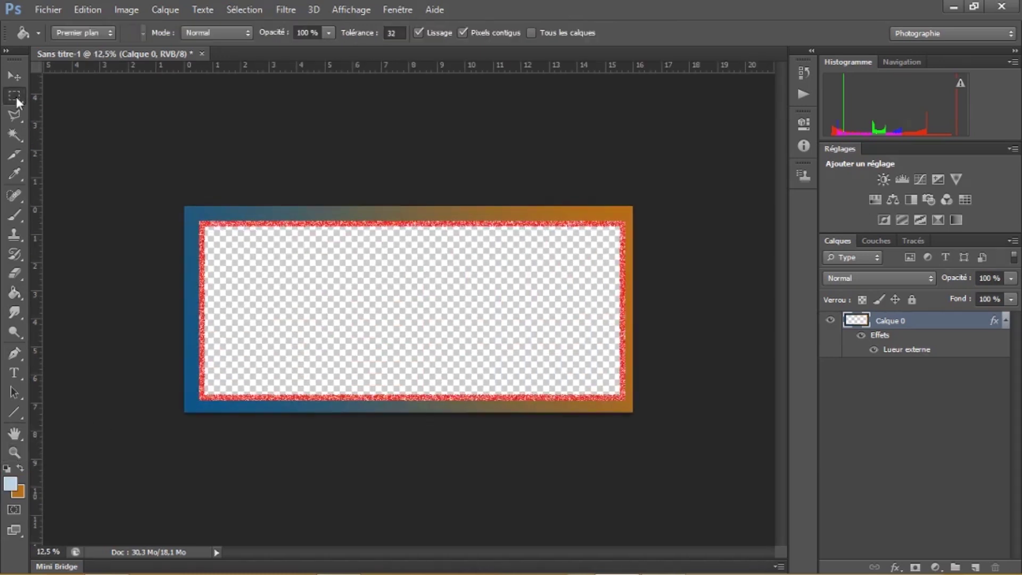
left_click(14, 95)
left_click_drag(207, 228, 620, 394)
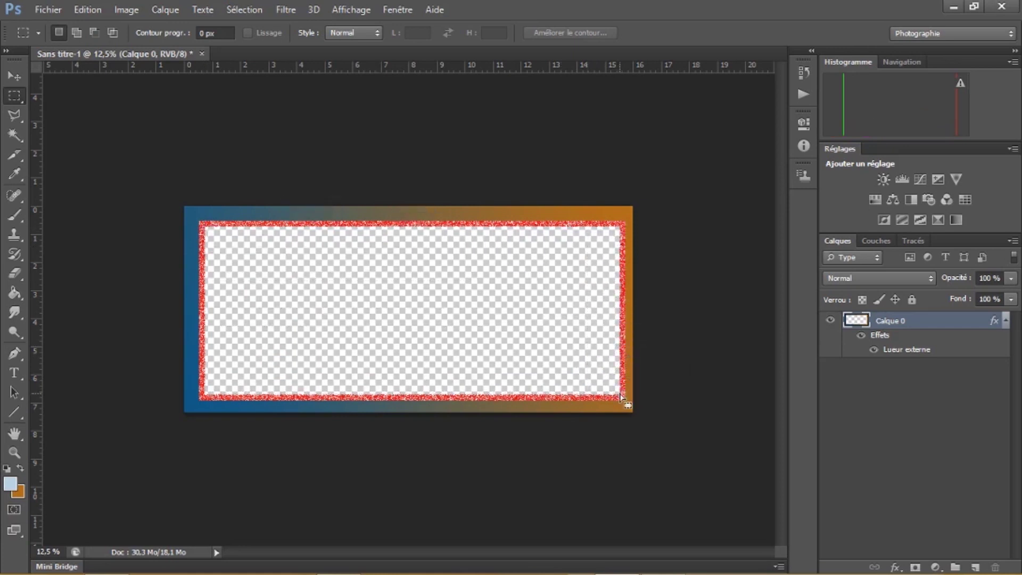
Fill the card's transparent interior with pale blue #bbd3e3 using the Paint Bucket
left_click(15, 292)
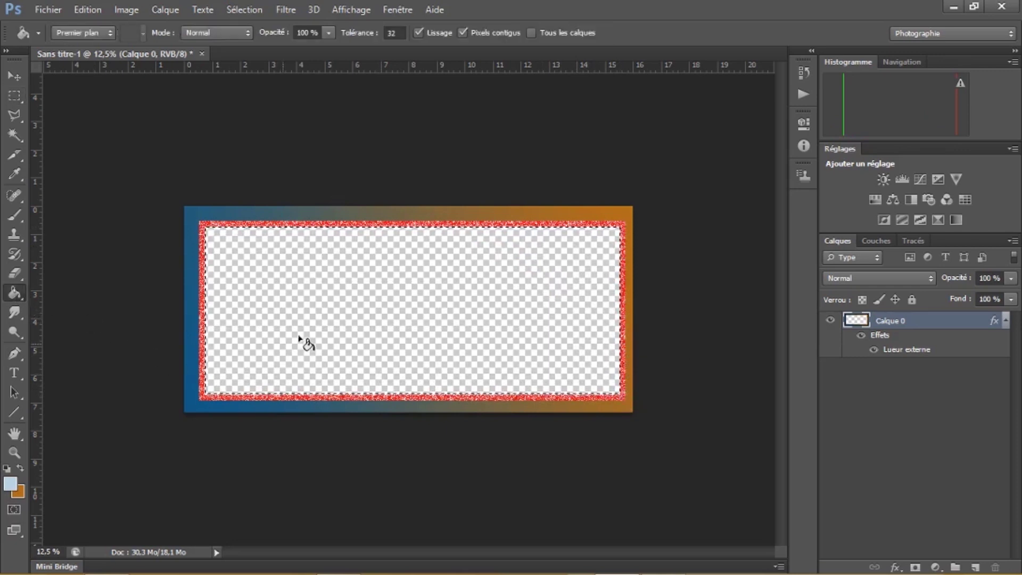
left_click(10, 485)
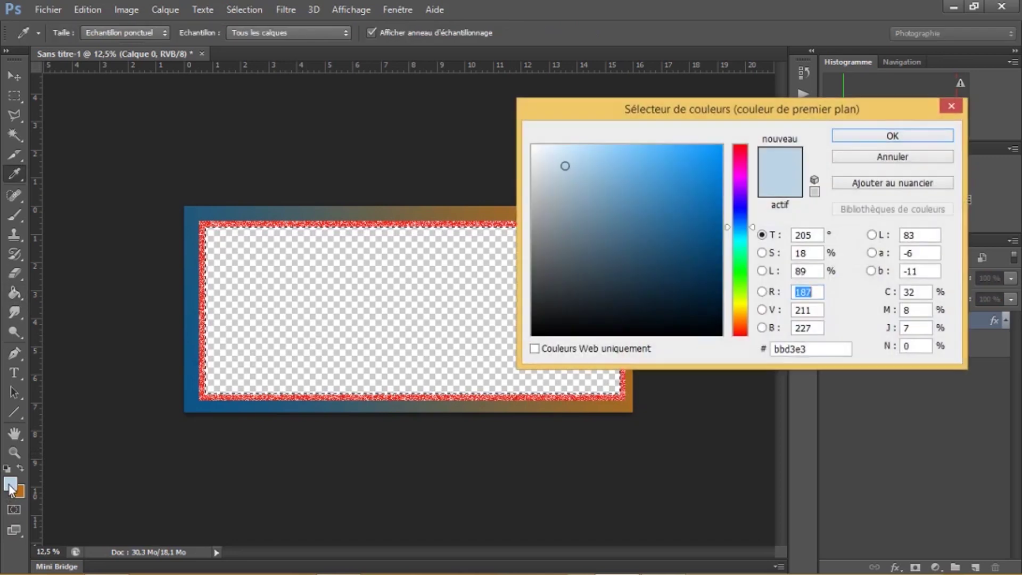
left_click(553, 158)
left_click(883, 137)
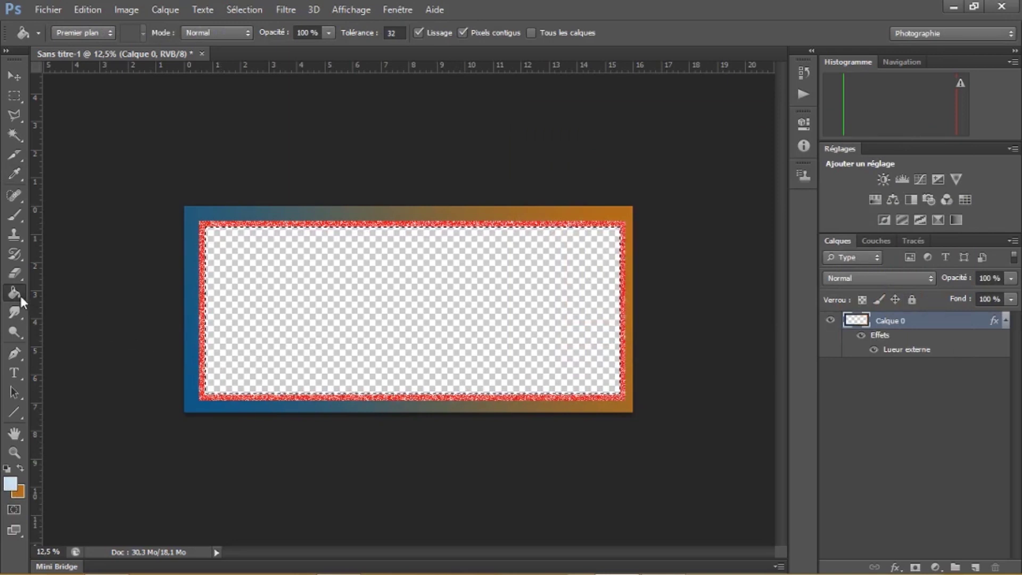
left_click(328, 305)
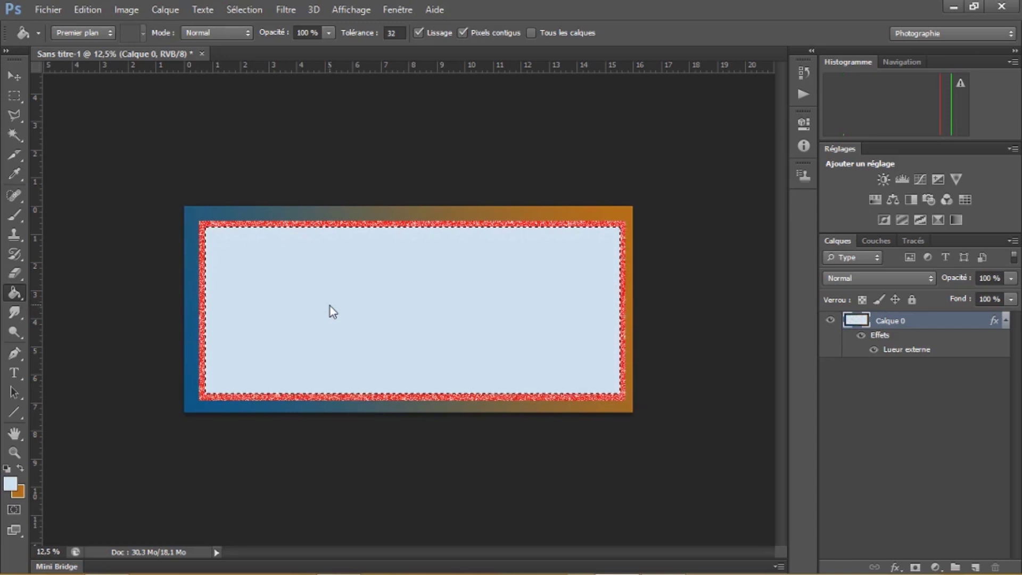
Marquee a small square in the card's top-left corner
left_click(23, 94)
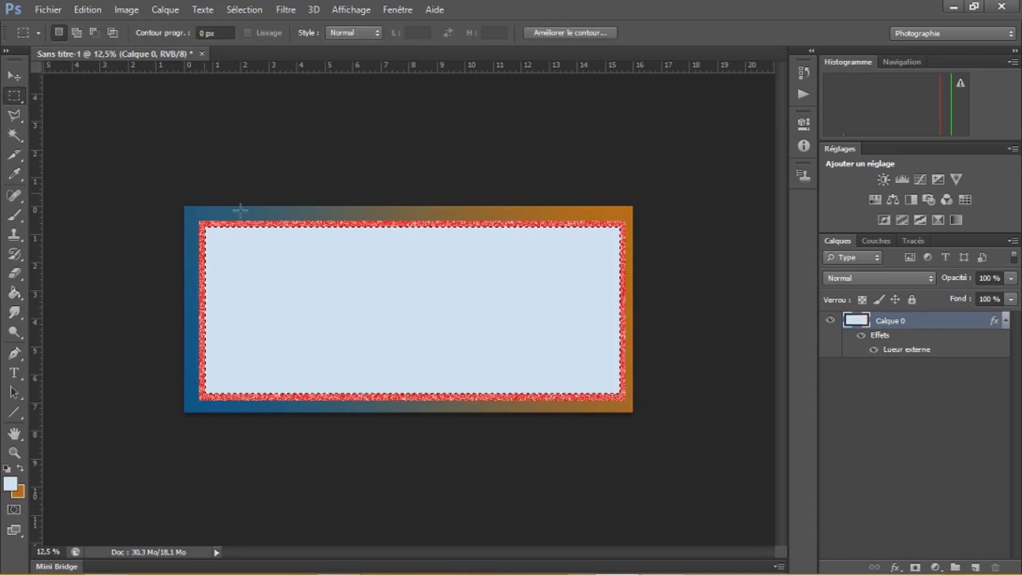
left_click(271, 241)
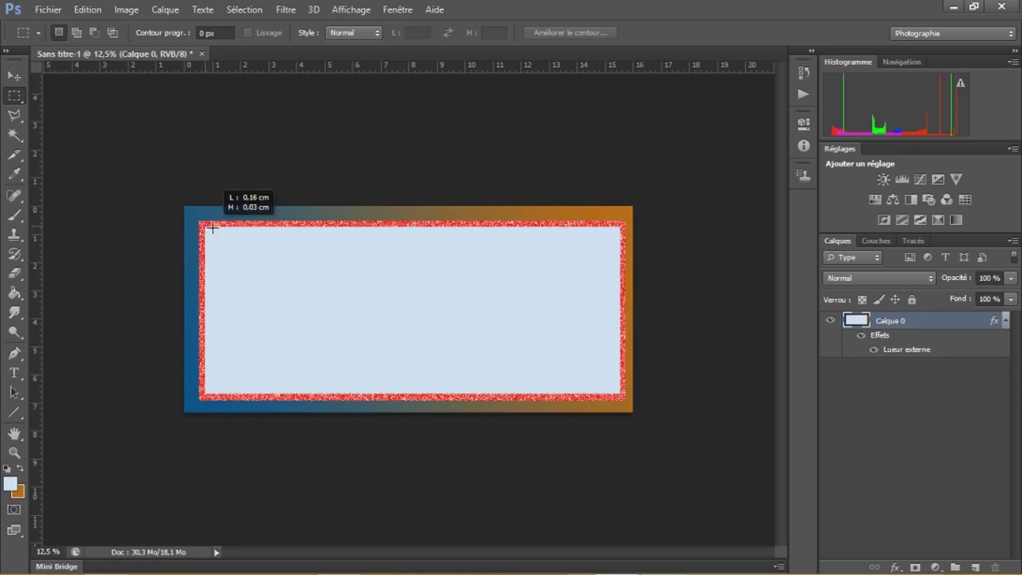
left_click_drag(227, 236, 261, 283)
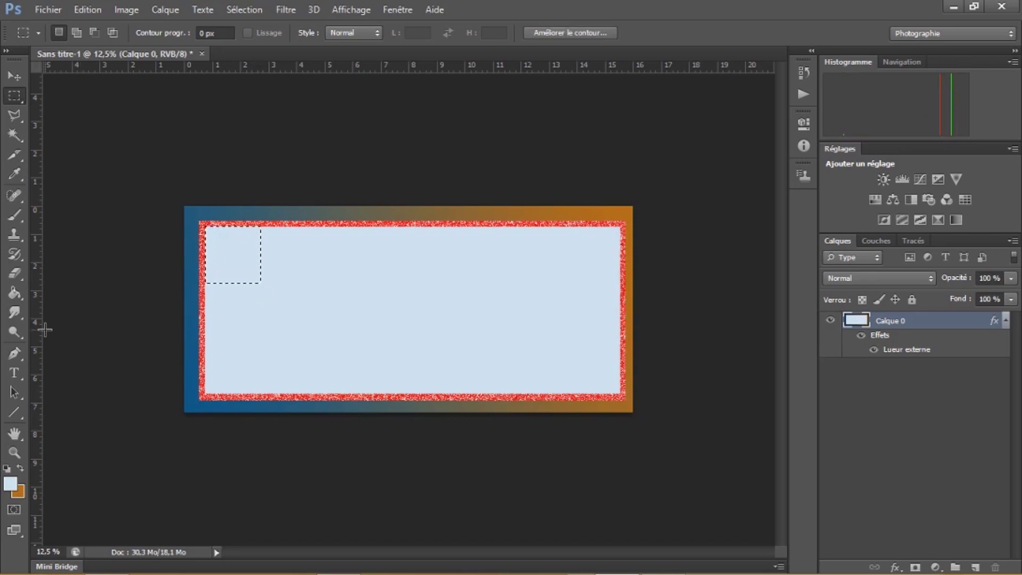
Fill the square with light blue #acd6f4 and deselect it
left_click(15, 292)
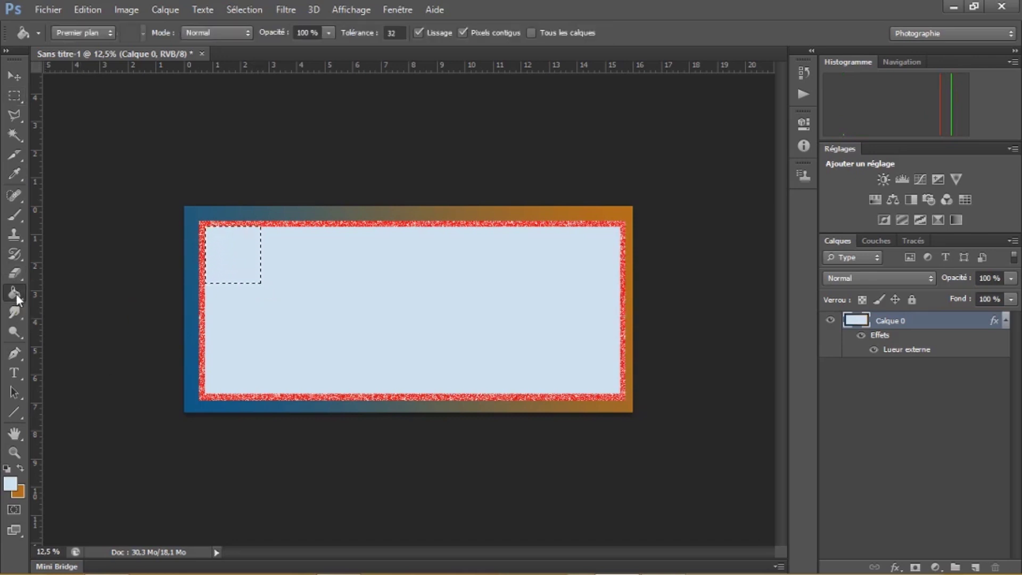
left_click(10, 486)
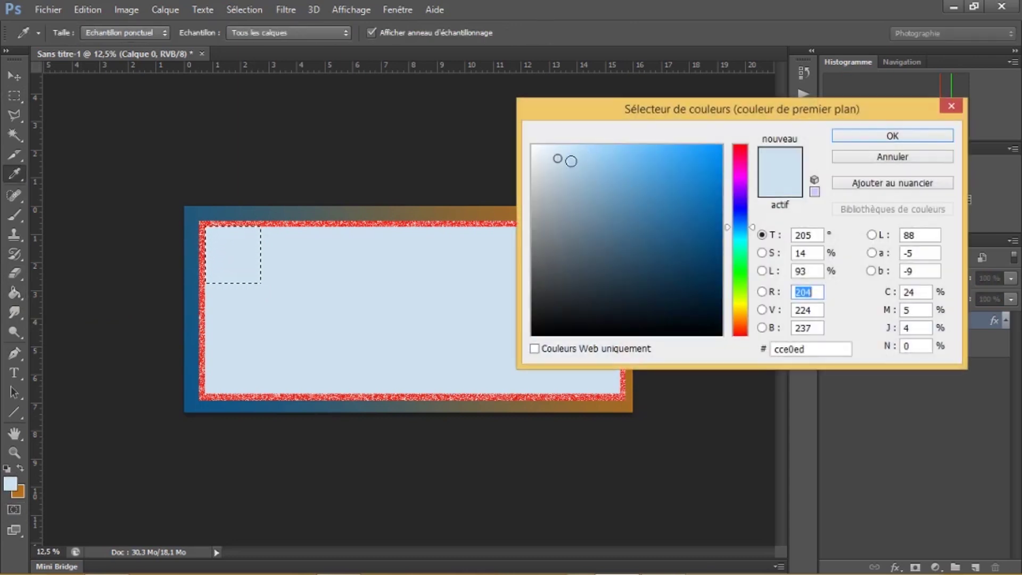
left_click(587, 154)
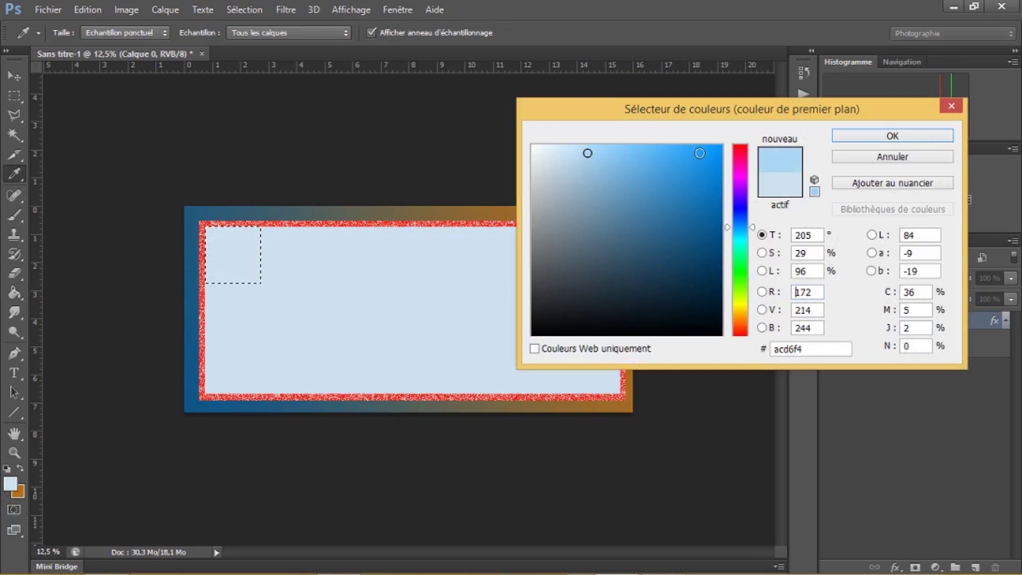
left_click(850, 137)
key("g")
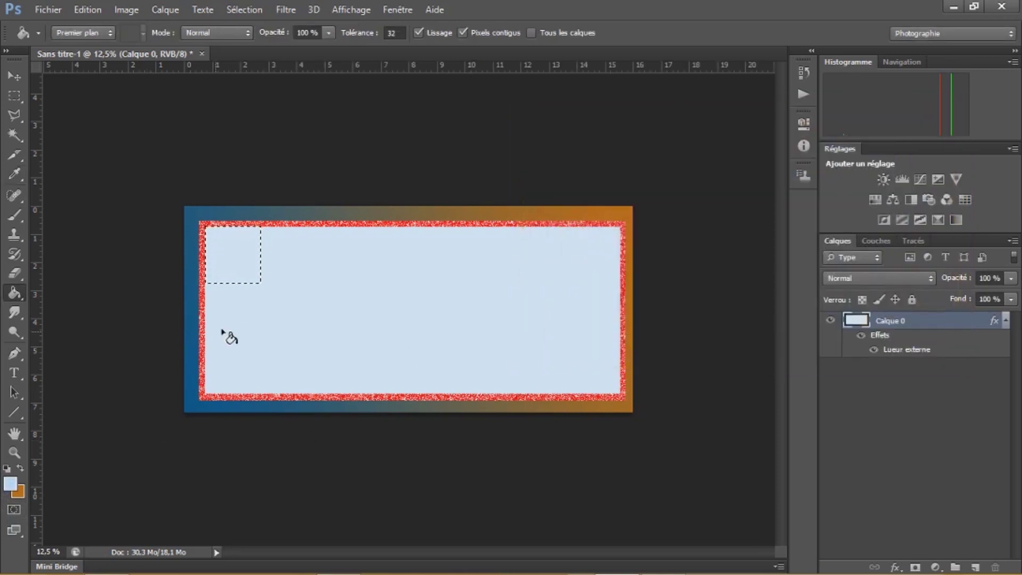
left_click(234, 266)
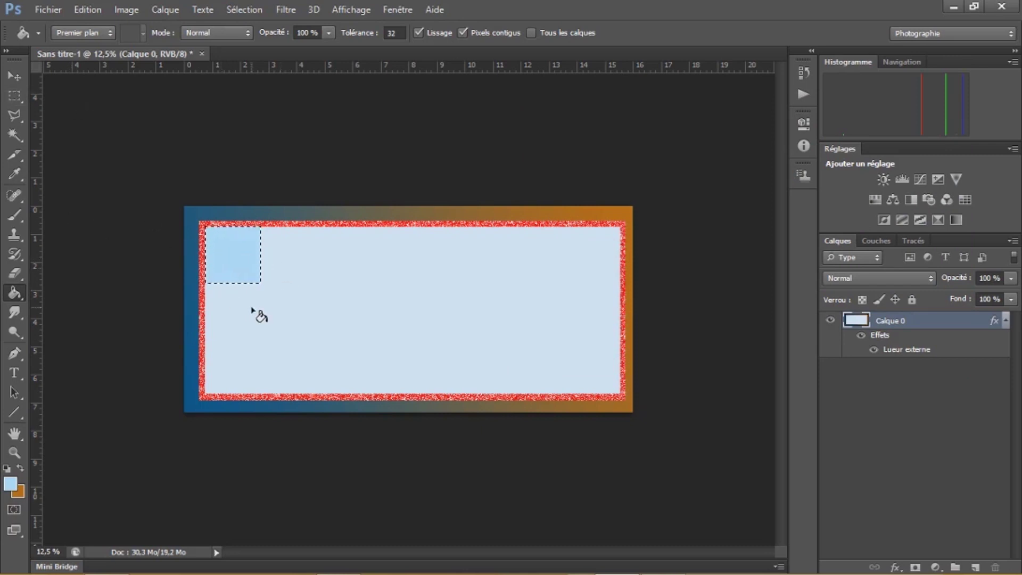
left_click(14, 96)
left_click(340, 298)
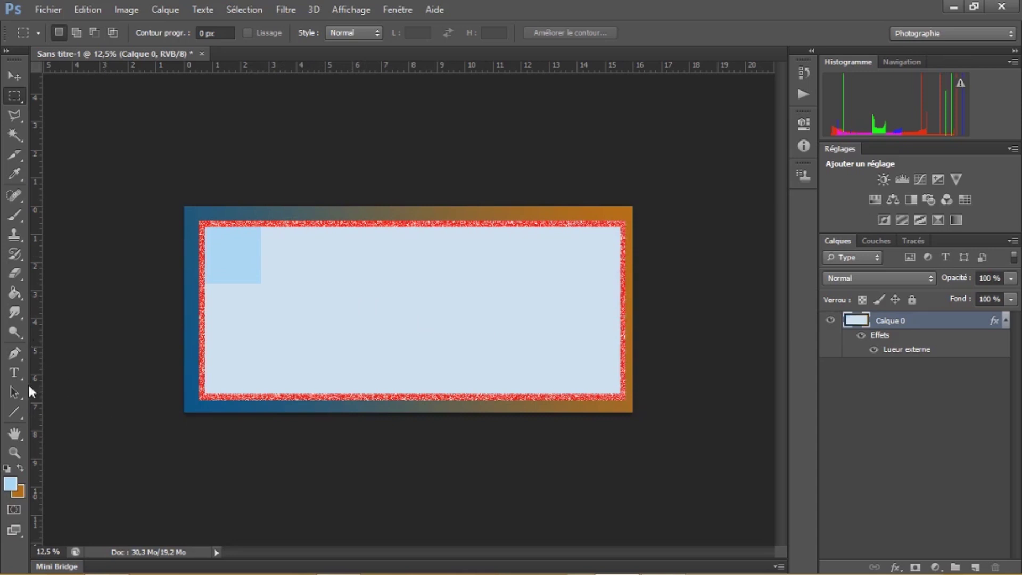
left_click(15, 373)
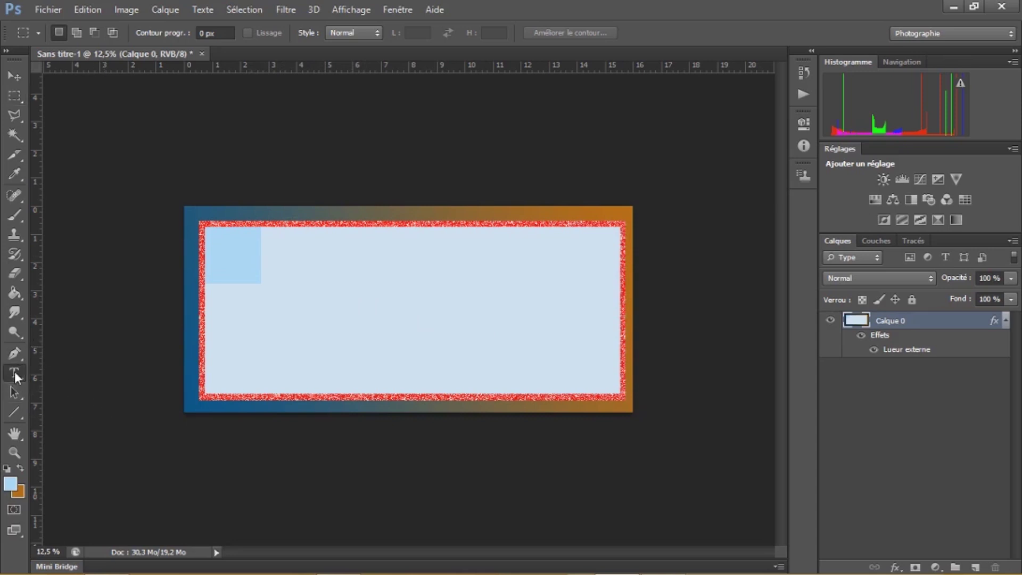
Start a new text layer near the top of the card
left_click(267, 227)
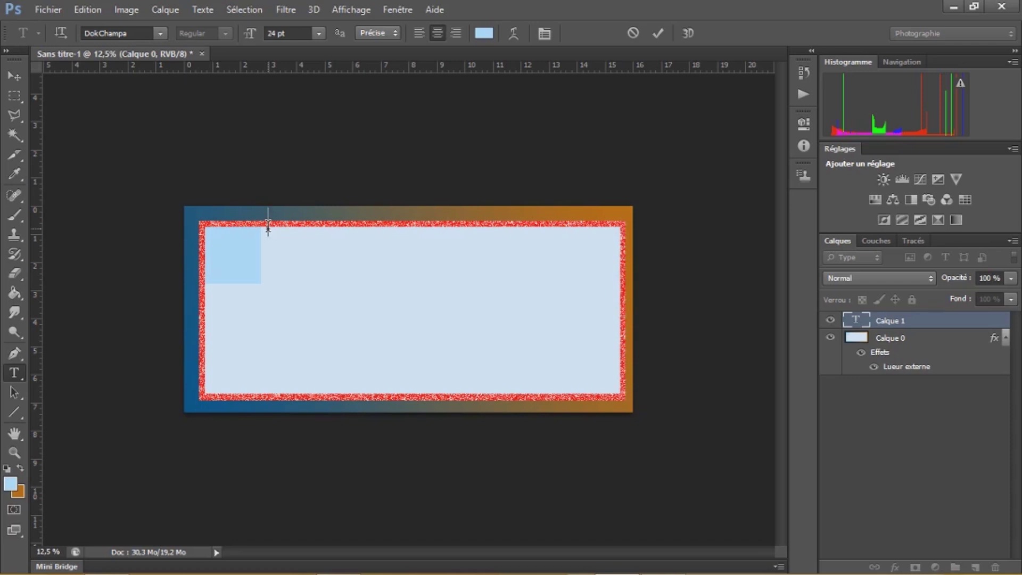
left_click(268, 225)
left_click(20, 97)
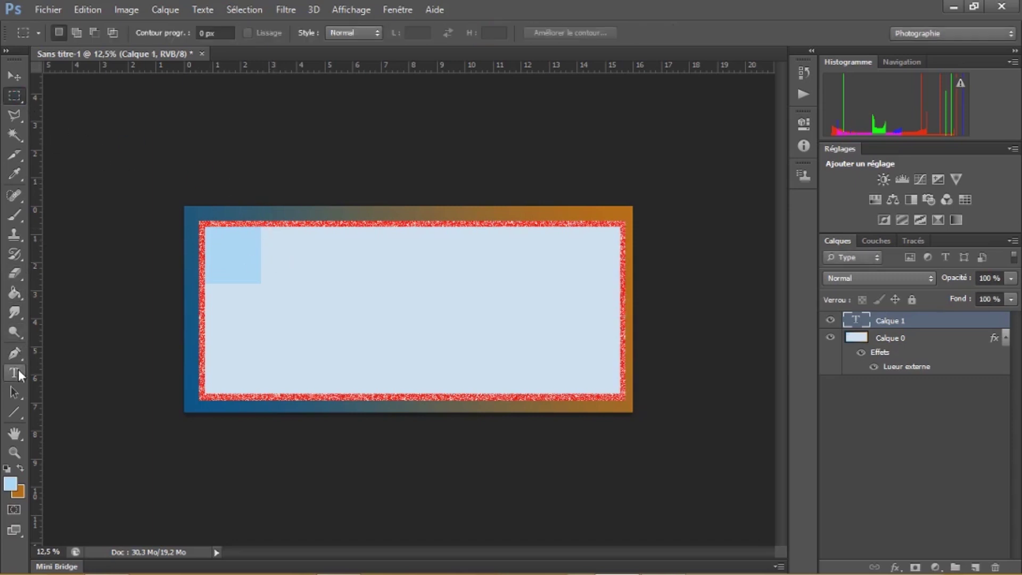
left_click(19, 371)
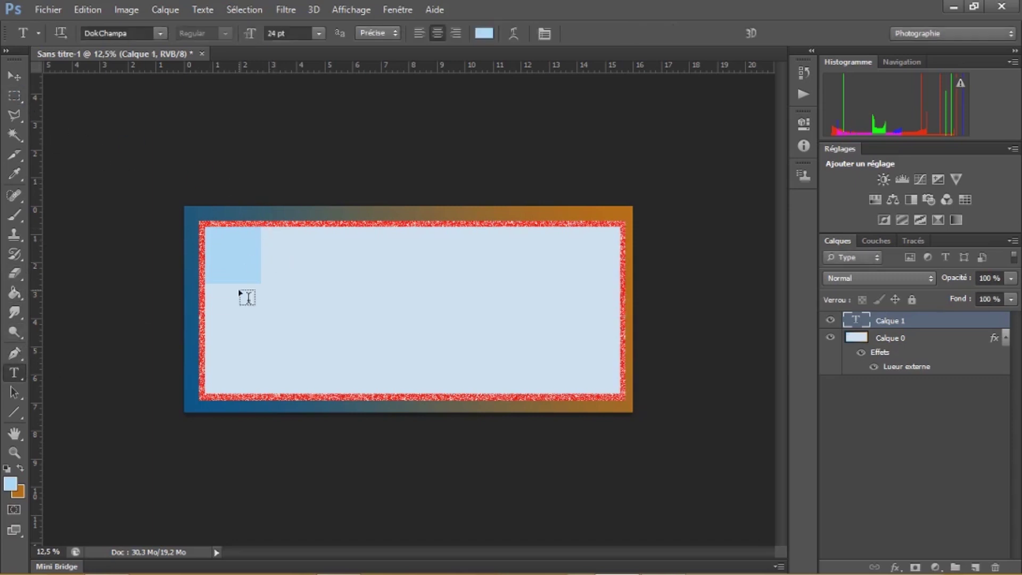
left_click(267, 229)
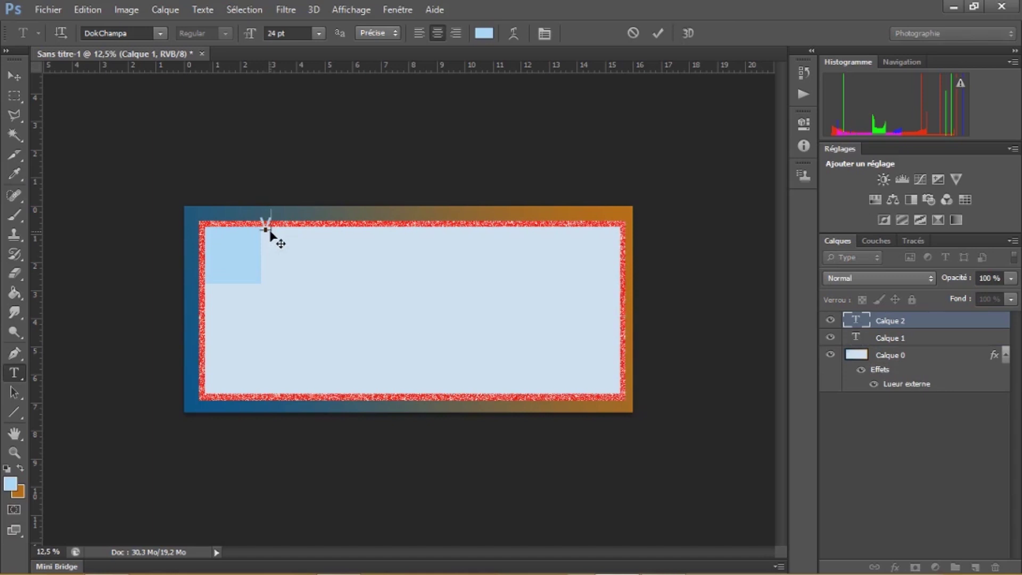
Type 'vraiee informatique et technologie', commit it, and move the title onto the card's top
type("vraiee inform")
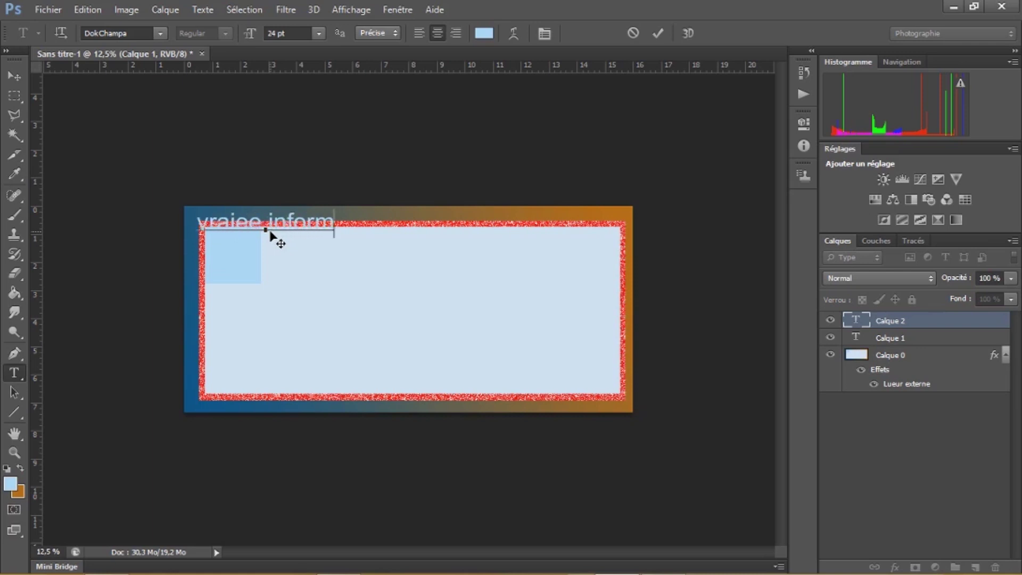
type("atiq")
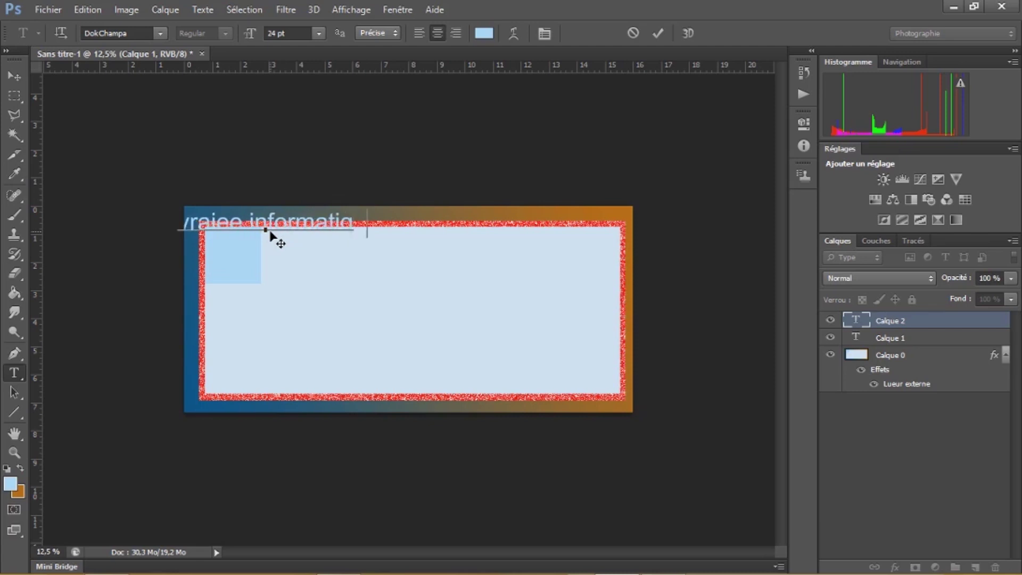
type("ue te")
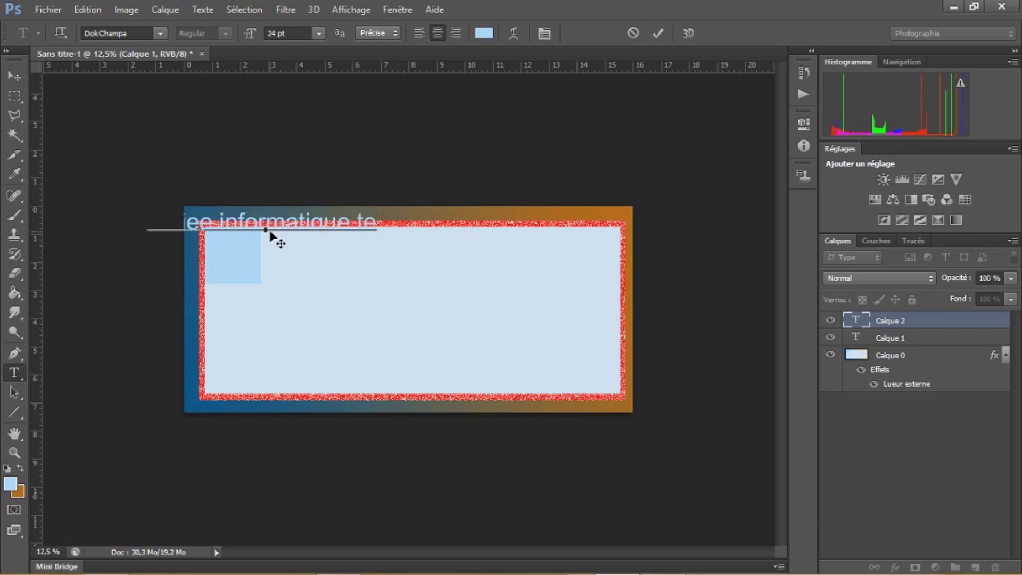
key("BackSpace")
key("BackSpace")
key("BackSpace")
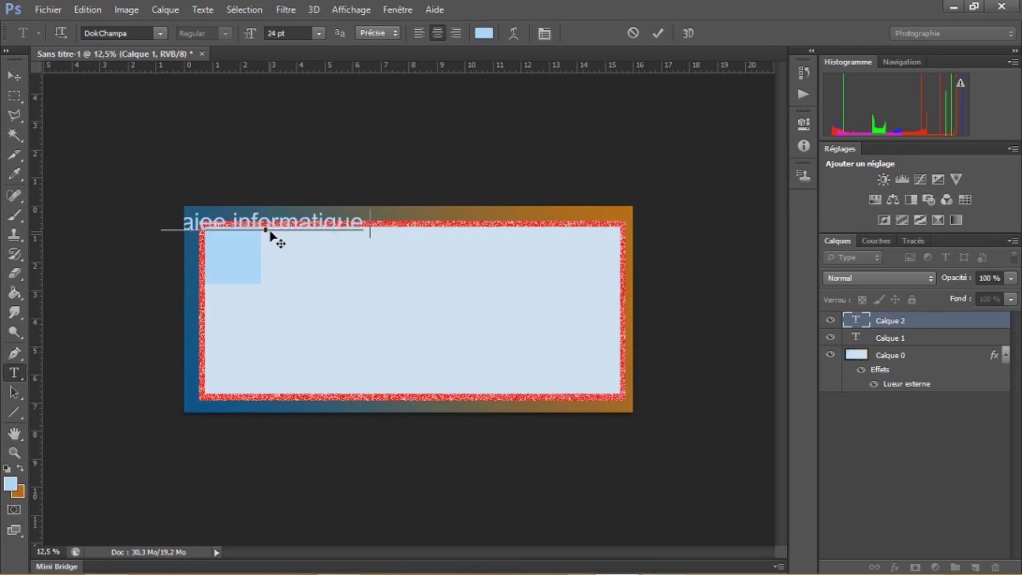
type("et tec")
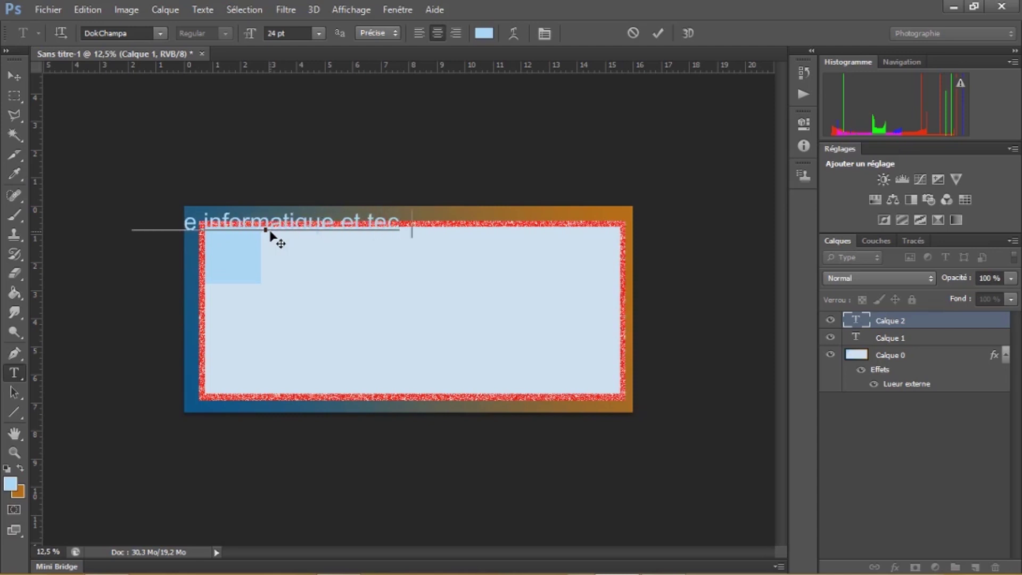
type("hnologie")
key("ctrl+Return")
key("v")
left_click_drag(329, 217, 445, 233)
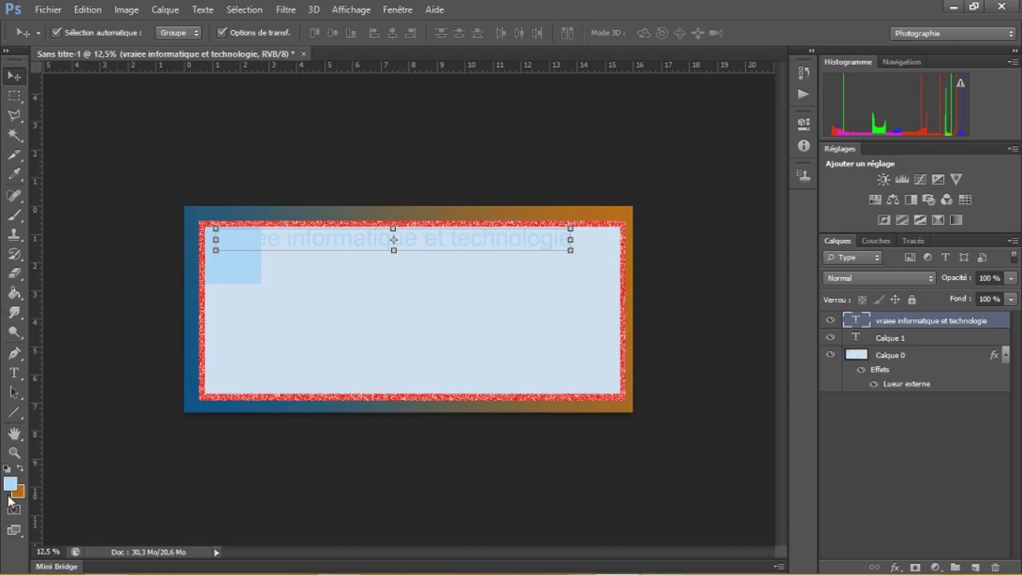
Select the card's title text and colour it near-black #000407
left_click(15, 374)
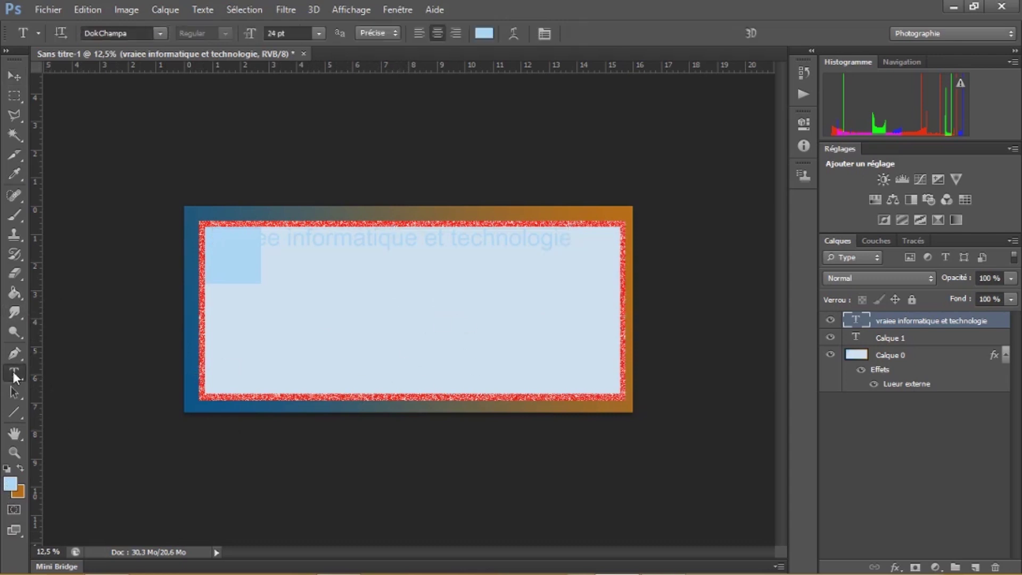
left_click(271, 235)
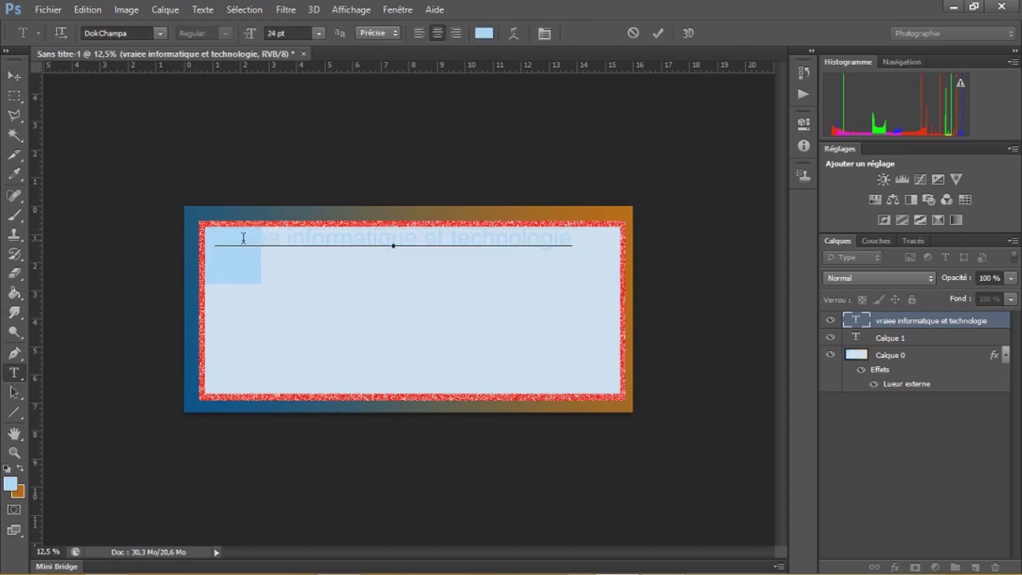
left_click_drag(227, 237, 590, 261)
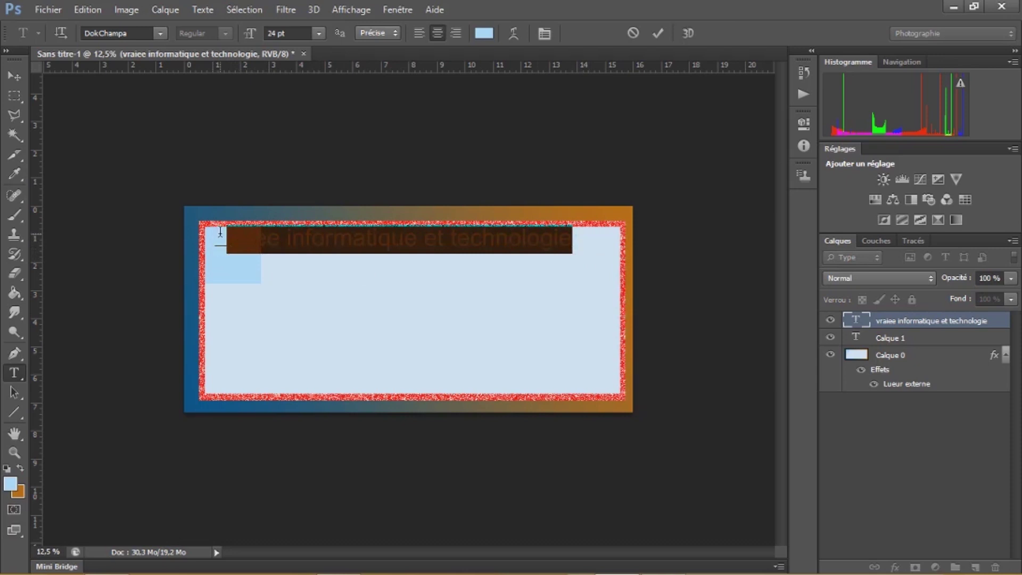
left_click_drag(220, 234, 614, 263)
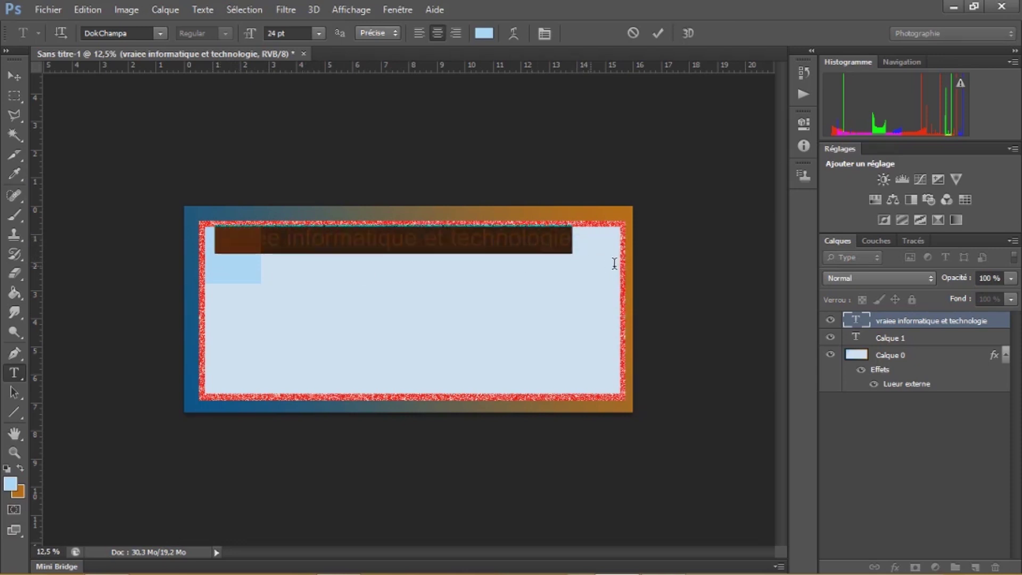
left_click(485, 33)
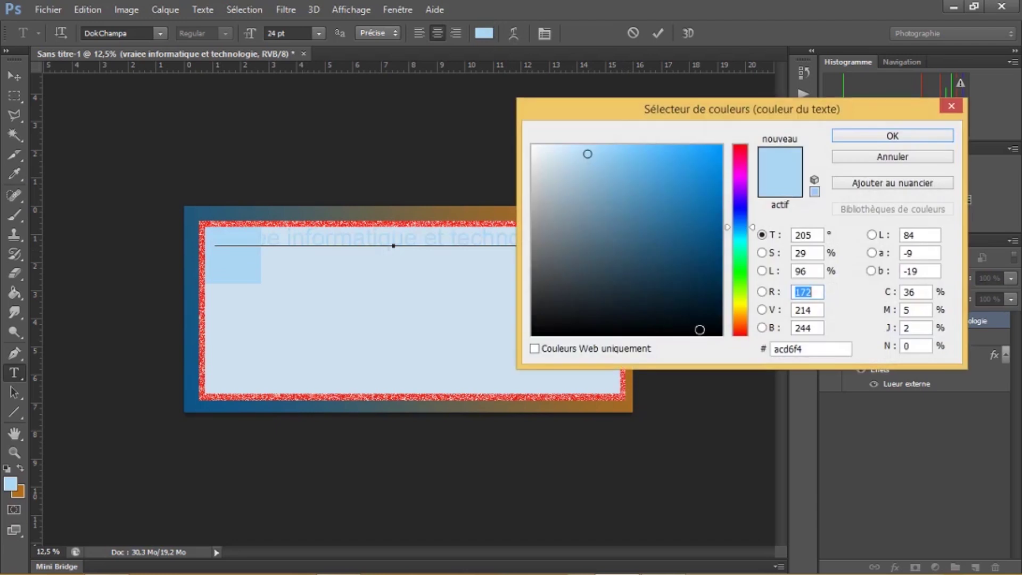
left_click(700, 329)
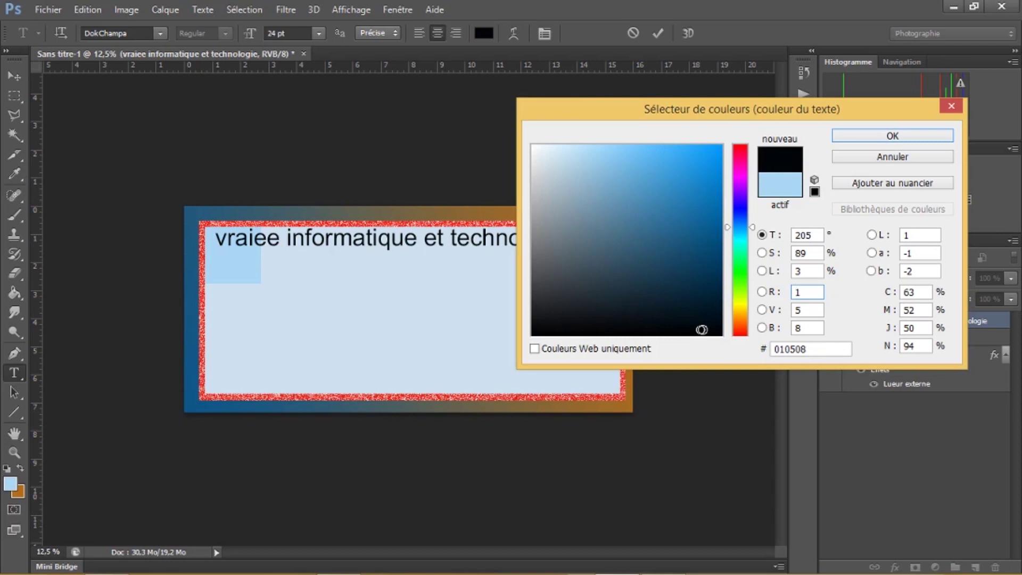
left_click(713, 330)
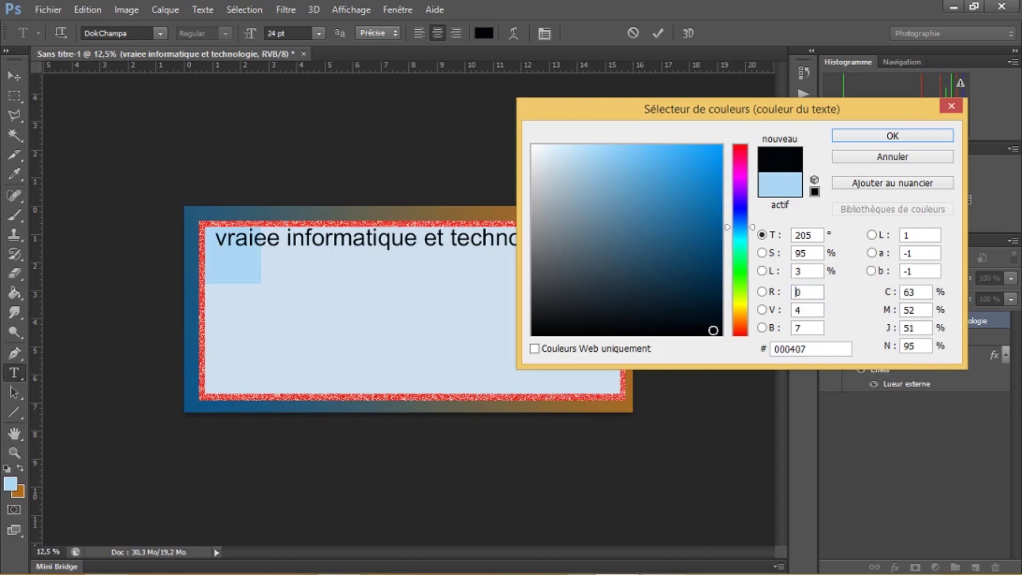
left_click(881, 137)
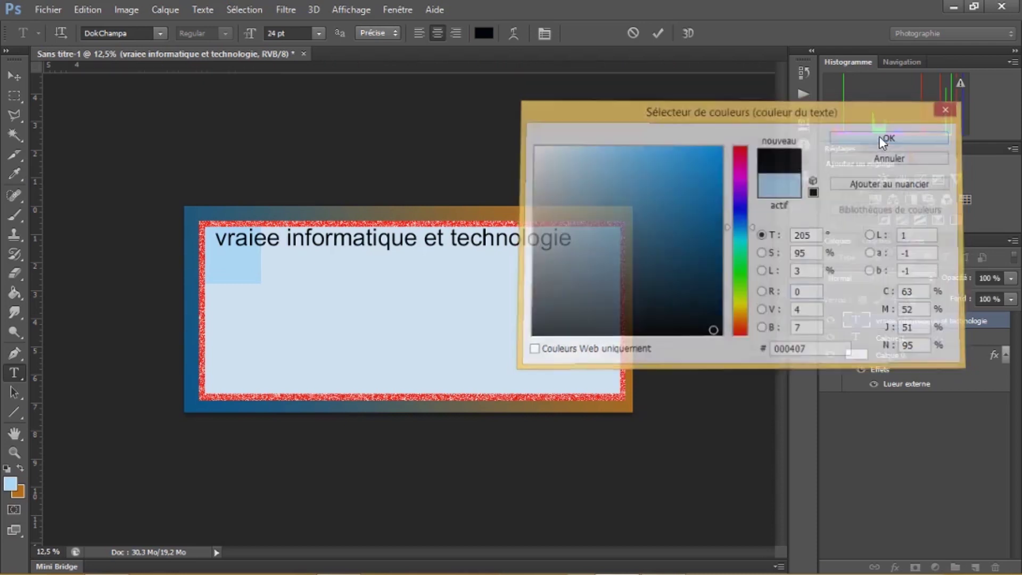
Fix the title spelling from 'vraiee' to 'vraie'
left_click(281, 239)
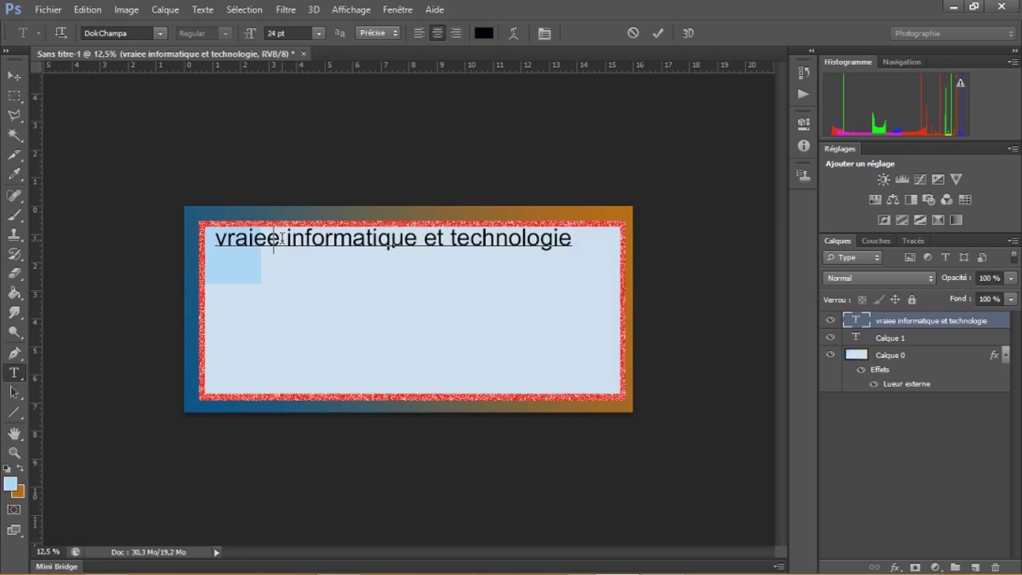
key("BackSpace")
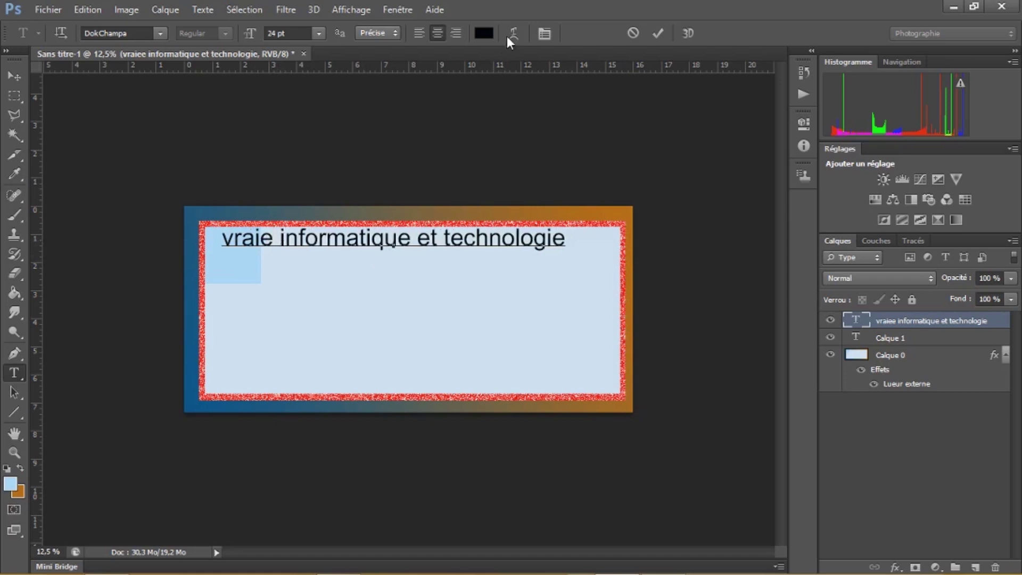
left_click_drag(222, 239, 562, 248)
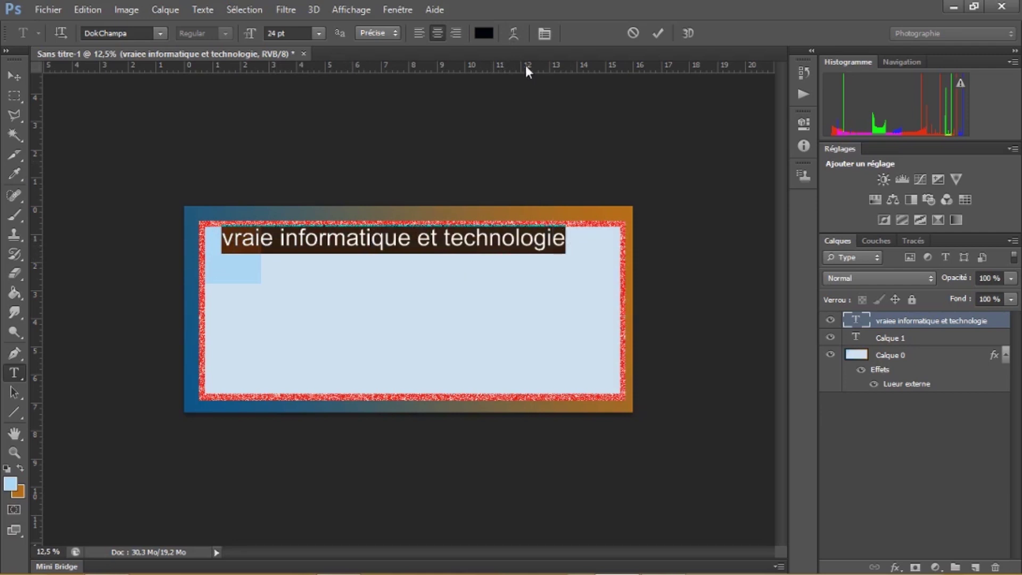
Warp the title with Arc inférieur, using a negative bend of -15% and horizontal -21%
left_click(513, 33)
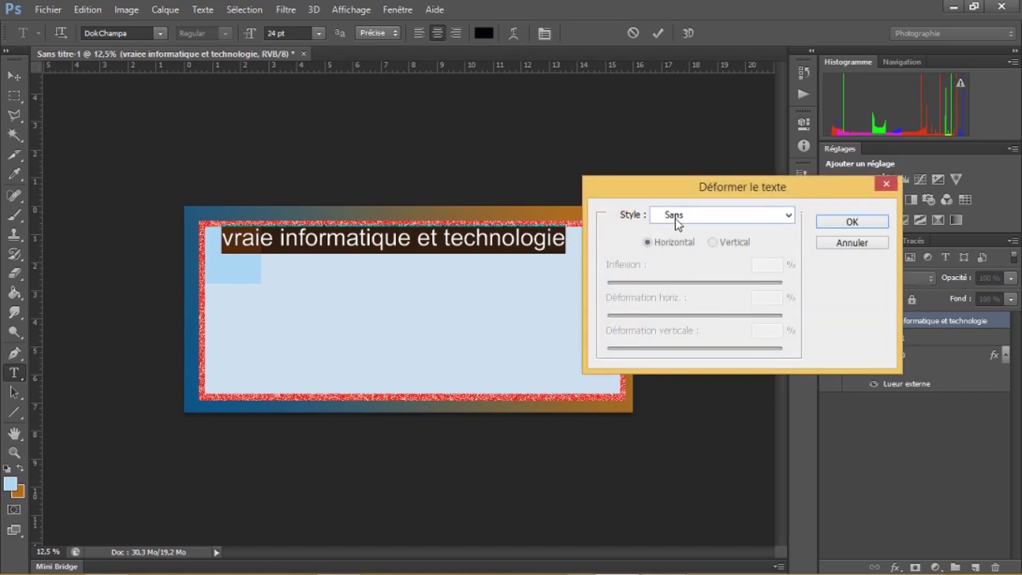
left_click(786, 216)
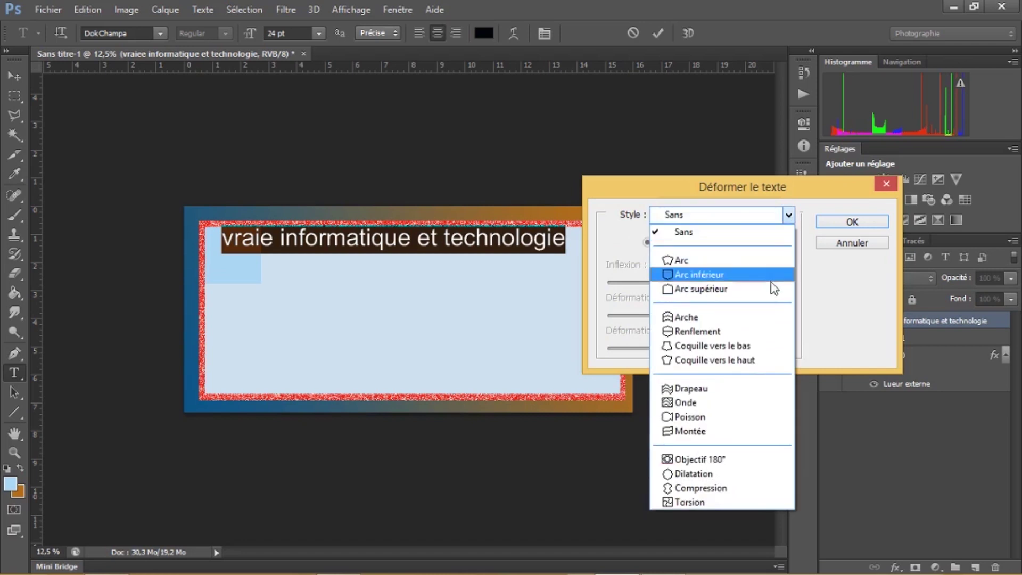
left_click(762, 318)
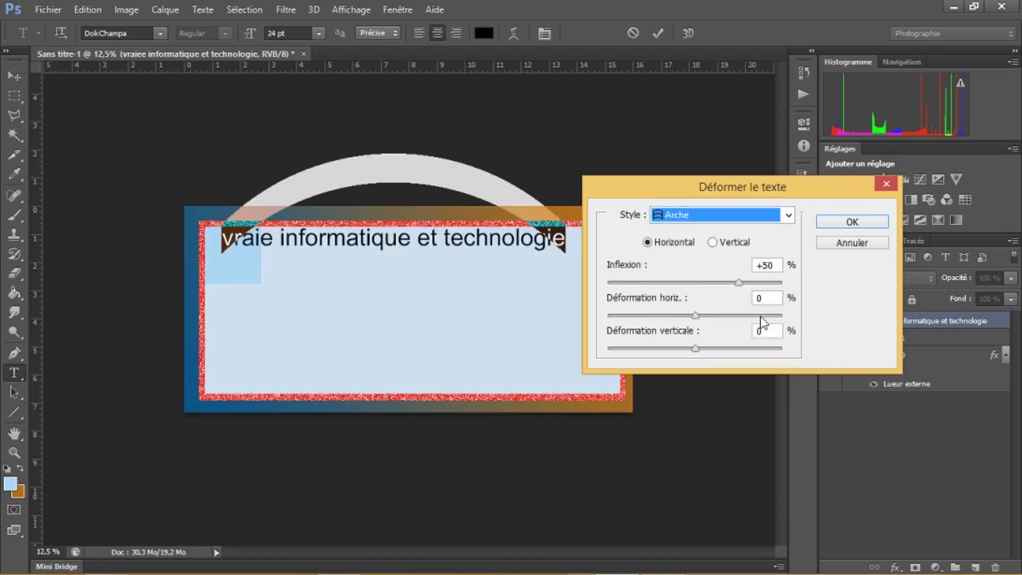
left_click(788, 215)
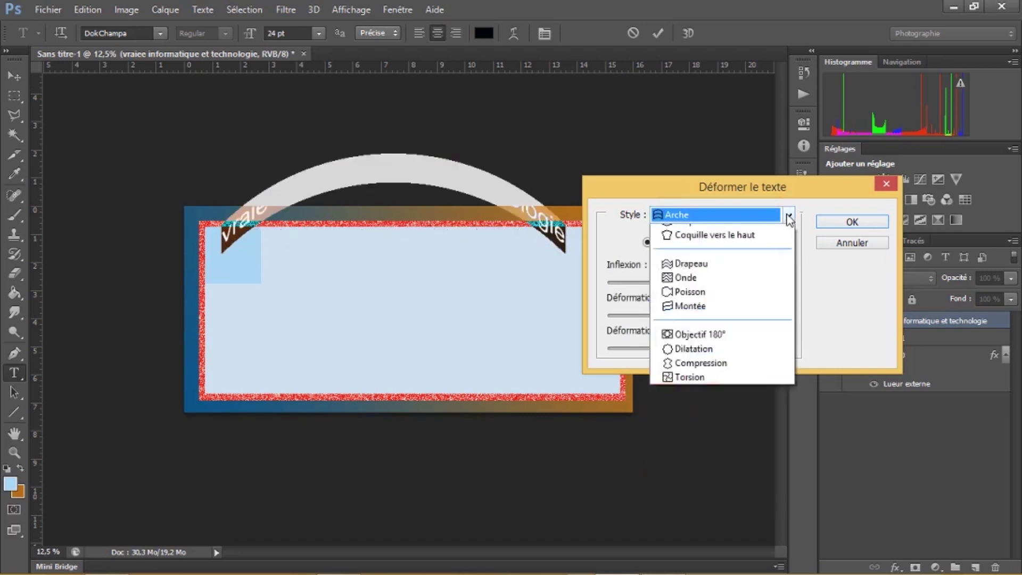
left_click(747, 346)
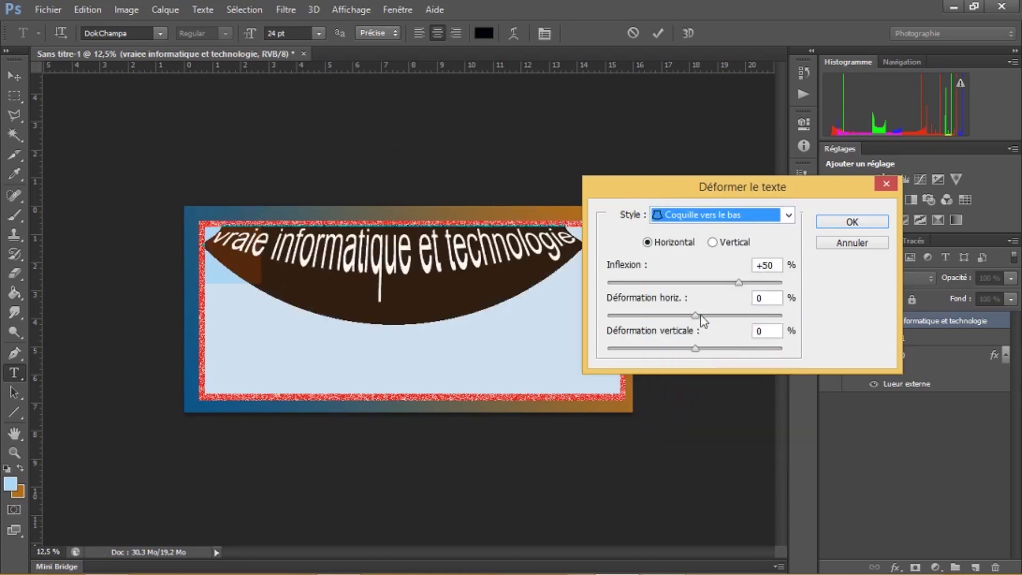
left_click(766, 215)
left_click(754, 278)
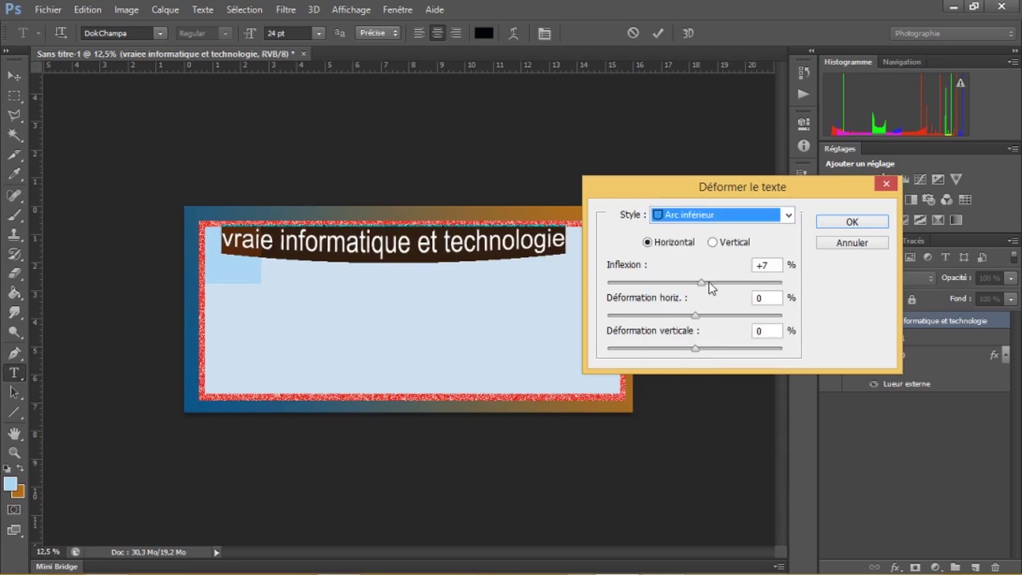
mouse_move(703, 282)
left_mouse_down()
mouse_move(675, 287)
mouse_move(684, 291)
mouse_move(676, 315)
left_mouse_up()
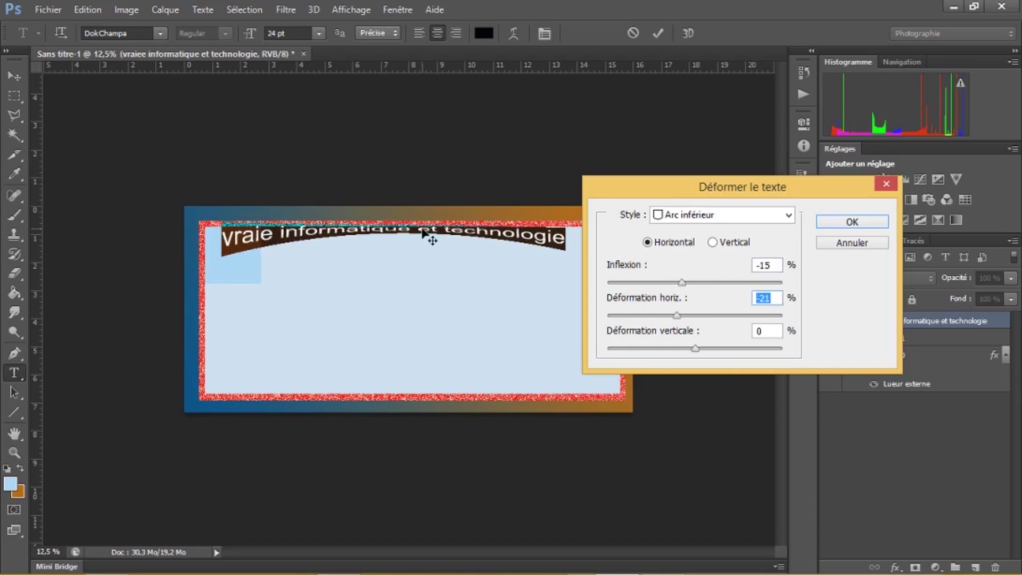
left_click(854, 222)
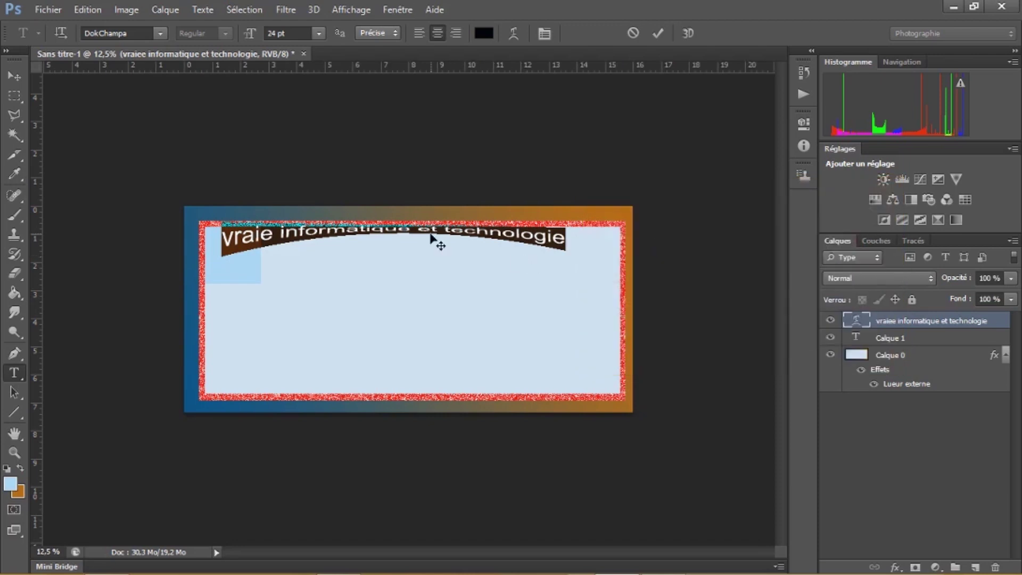
Shrink the warped title to about 81% and move it lower on the card
left_click(12, 75)
left_click_drag(436, 230, 520, 238)
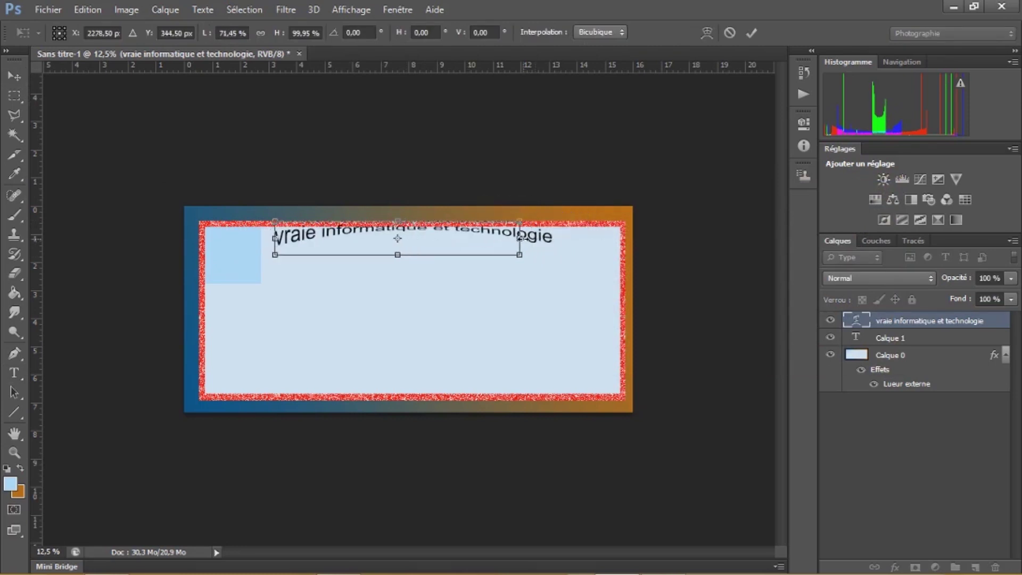
left_click_drag(451, 237, 451, 247)
key("Return")
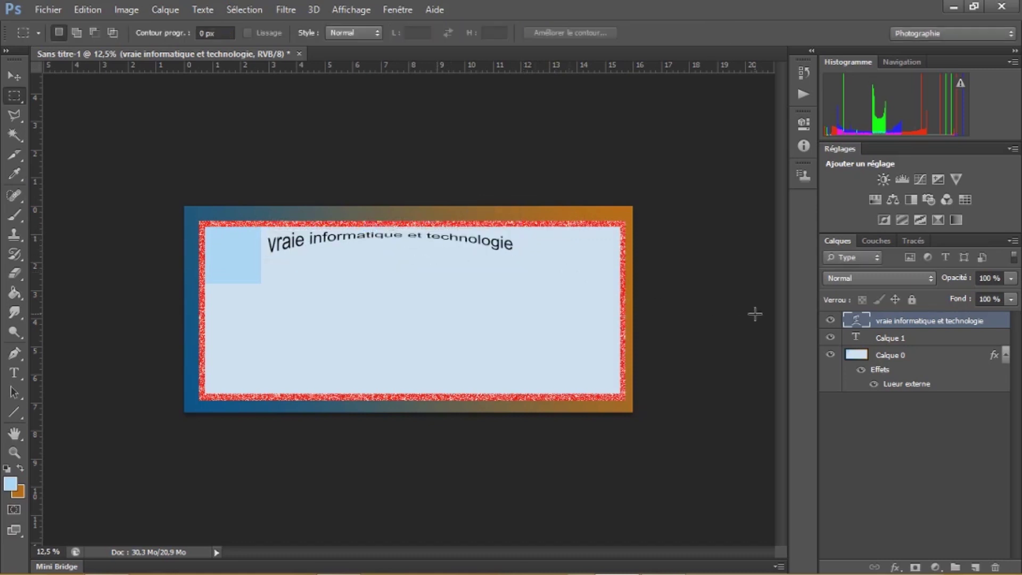
Give the title layer a 68 px, 58% opaque stroke and a red Normal-mode inner shadow
double_click(998, 326)
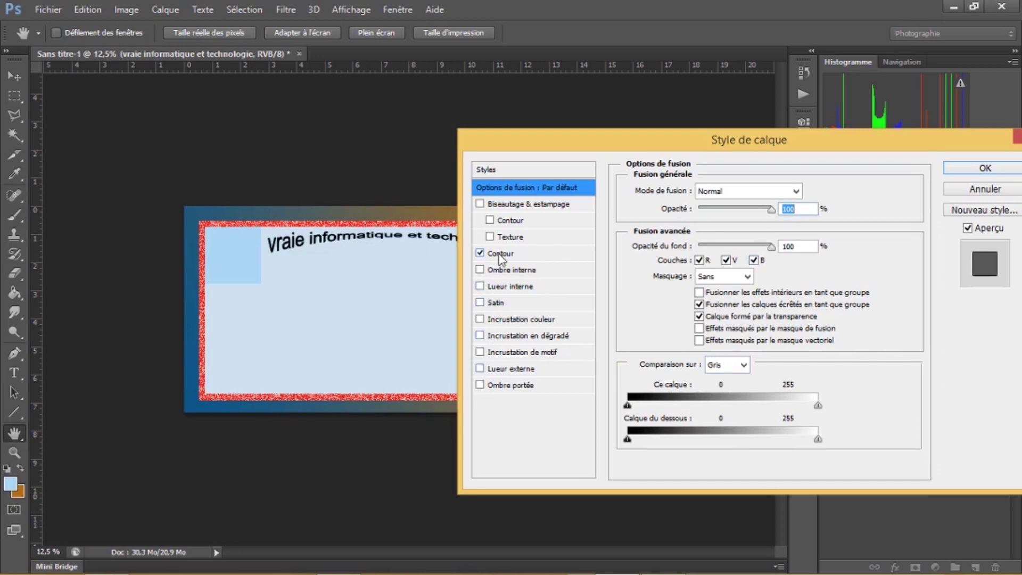
left_click(535, 257)
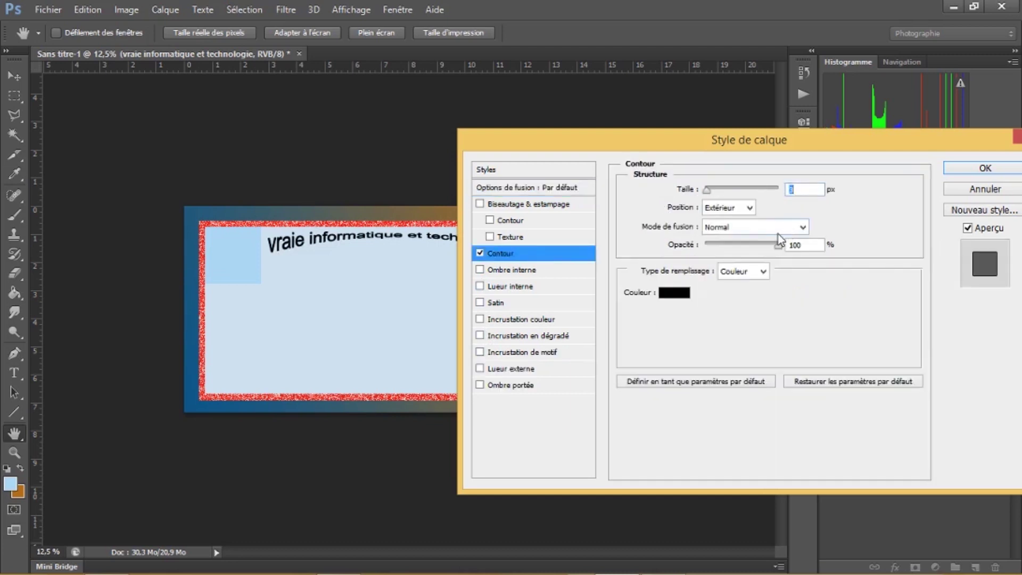
mouse_move(707, 193)
left_mouse_down()
mouse_move(744, 190)
mouse_move(714, 189)
left_mouse_up()
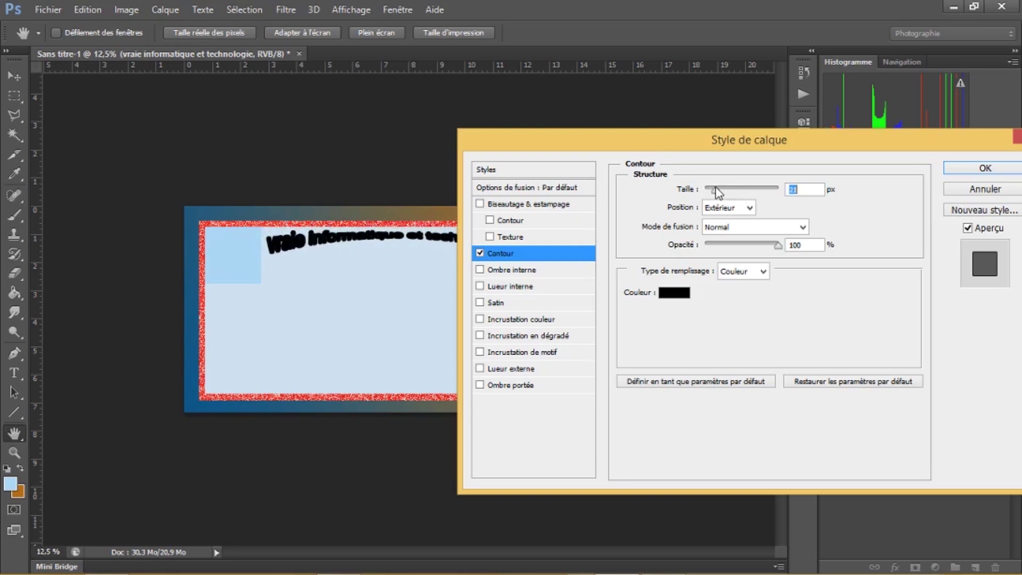
left_click_drag(777, 246, 745, 252)
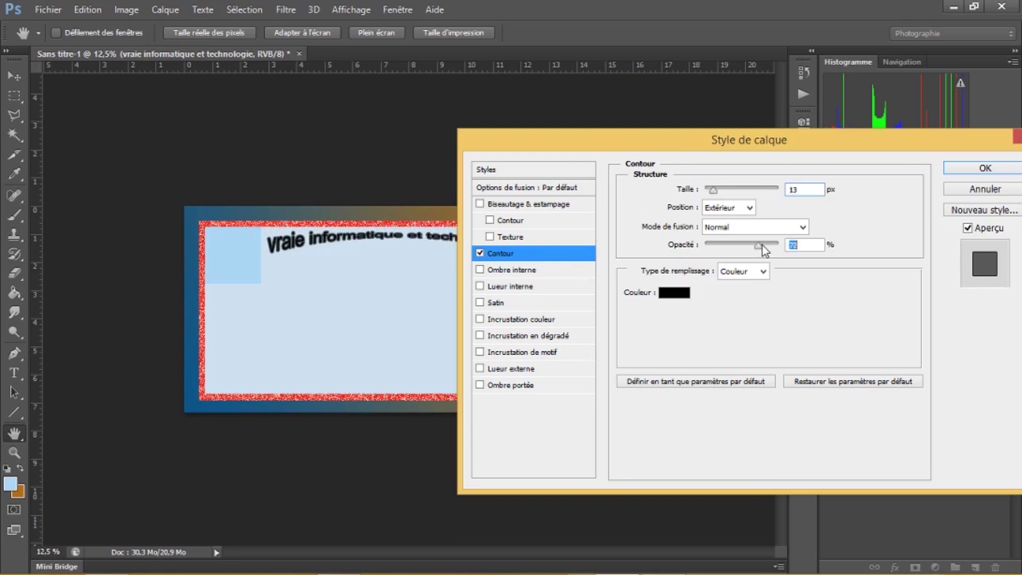
left_click(791, 191)
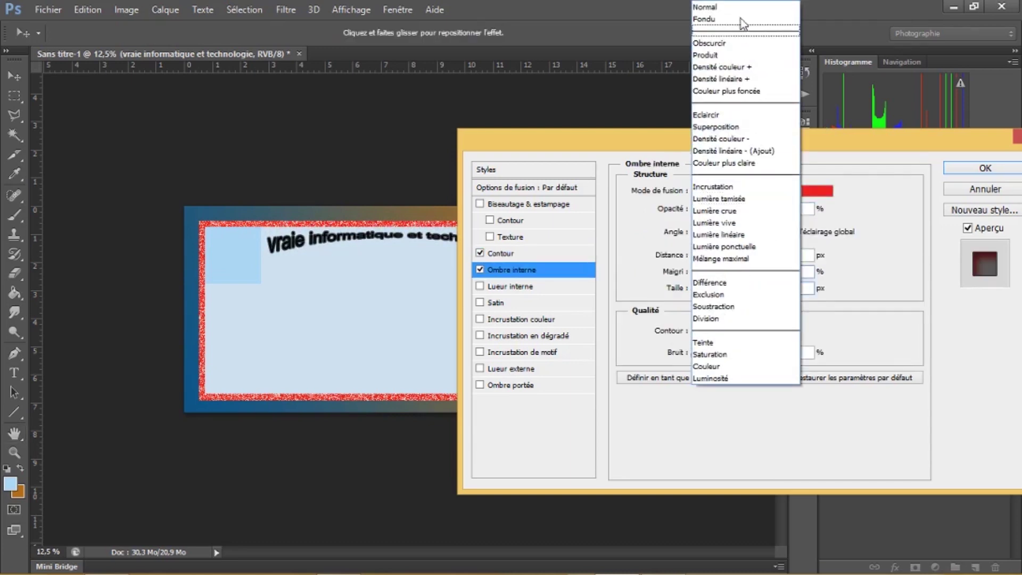
left_click(731, 8)
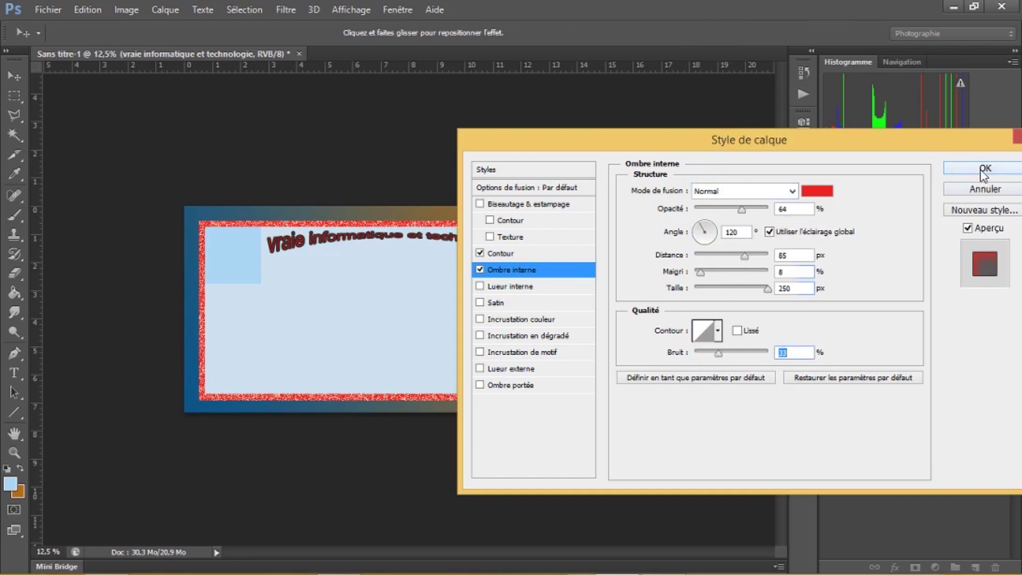
left_click(981, 171)
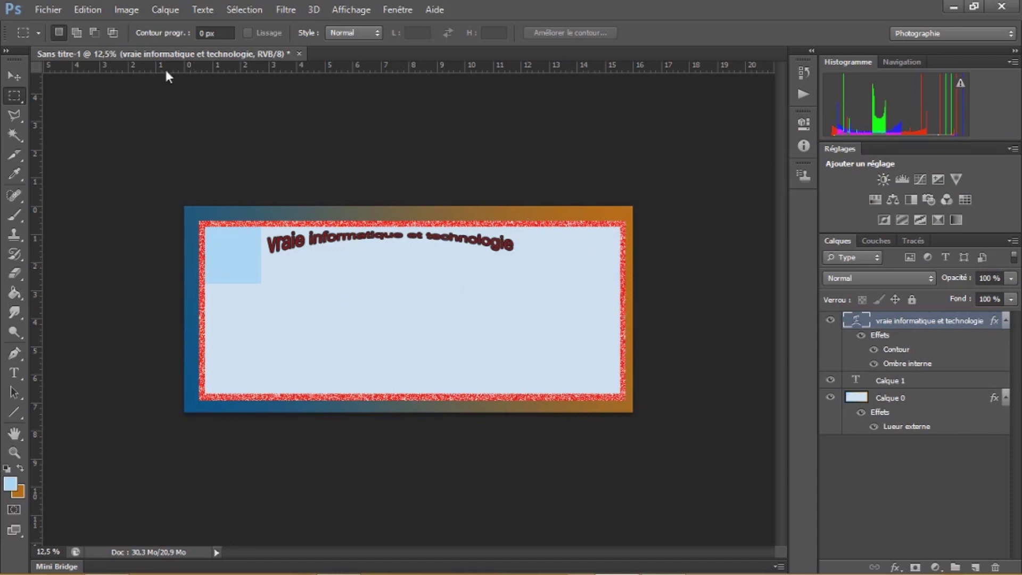
Open logo222.jpg from Bureau > new with Fichier > Ouvrir
left_click(45, 9)
left_click(60, 40)
left_click_drag(704, 162, 724, 307)
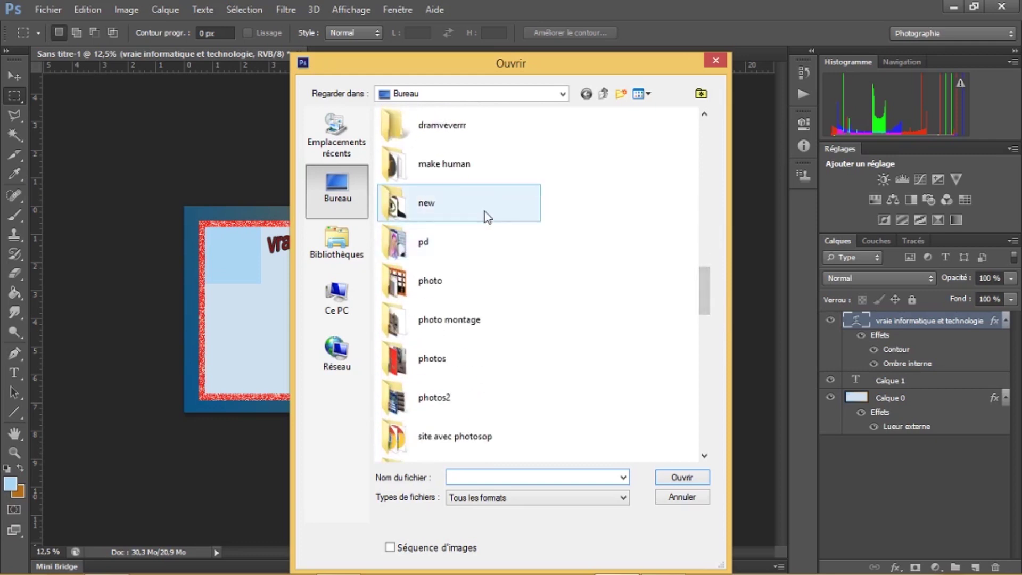
double_click(485, 217)
left_click(487, 179)
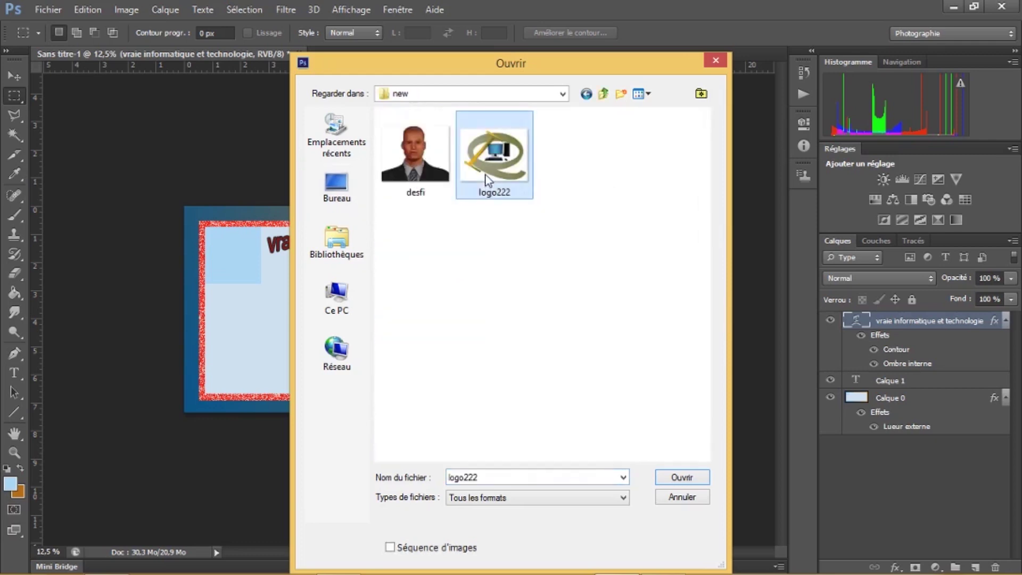
double_click(486, 177)
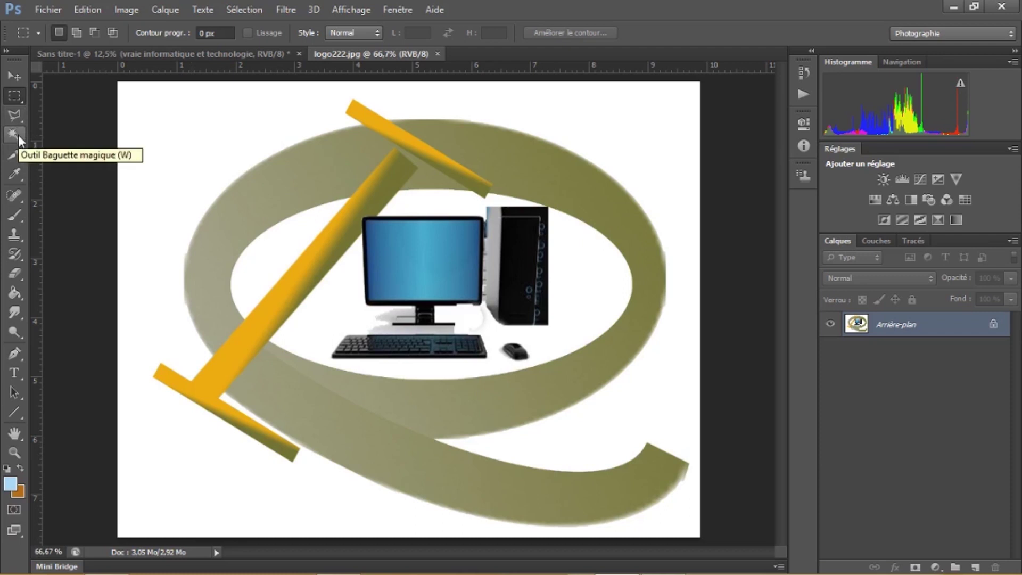
Magic-wand the white area around the logo and clear it
left_click(18, 137)
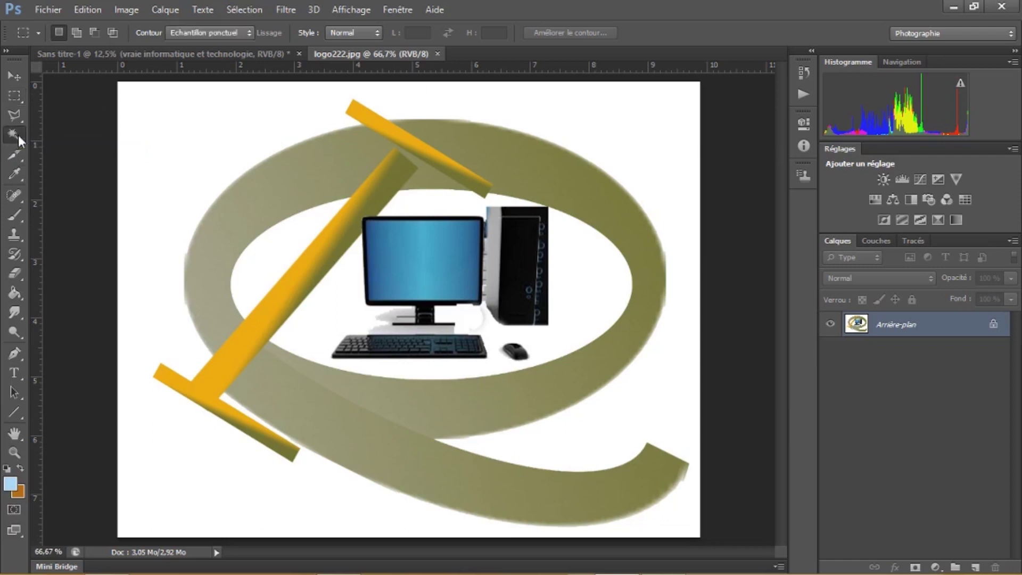
left_click(157, 127)
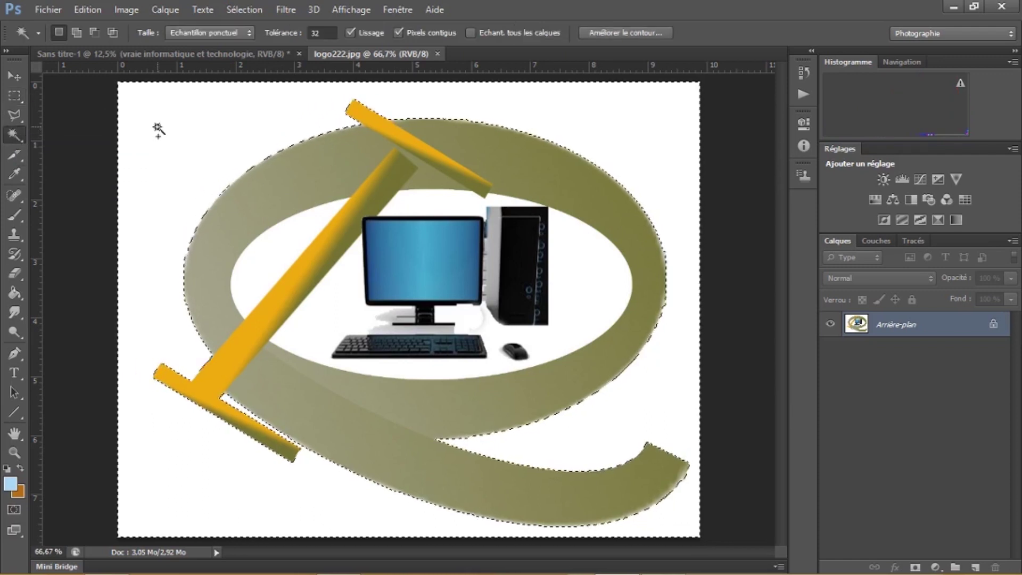
key("ctrl+BackSpace")
key("ctrl+d")
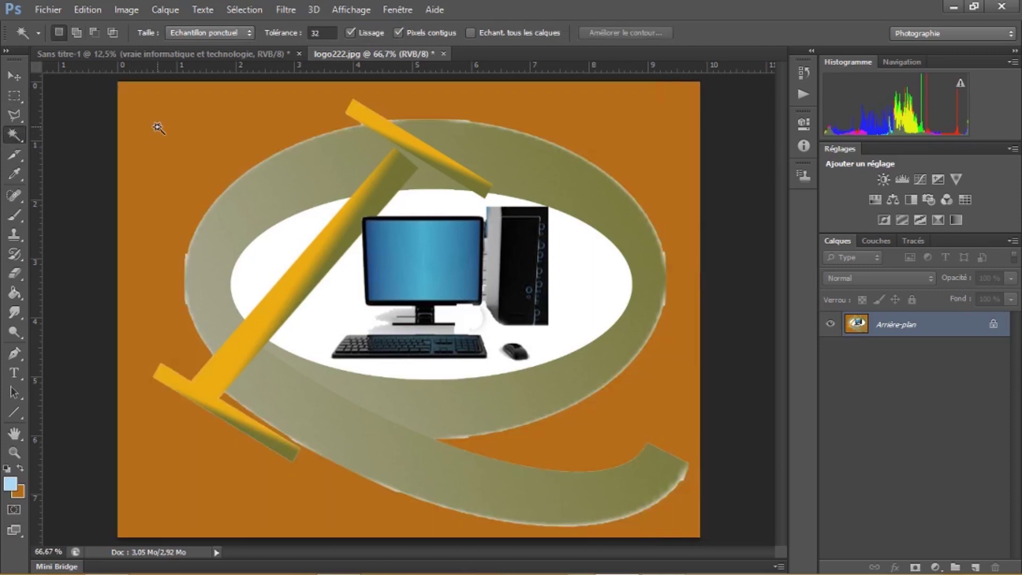
Unlock the background as Calque 0, delete the orange backdrop, and marquee the whole canvas
double_click(967, 326)
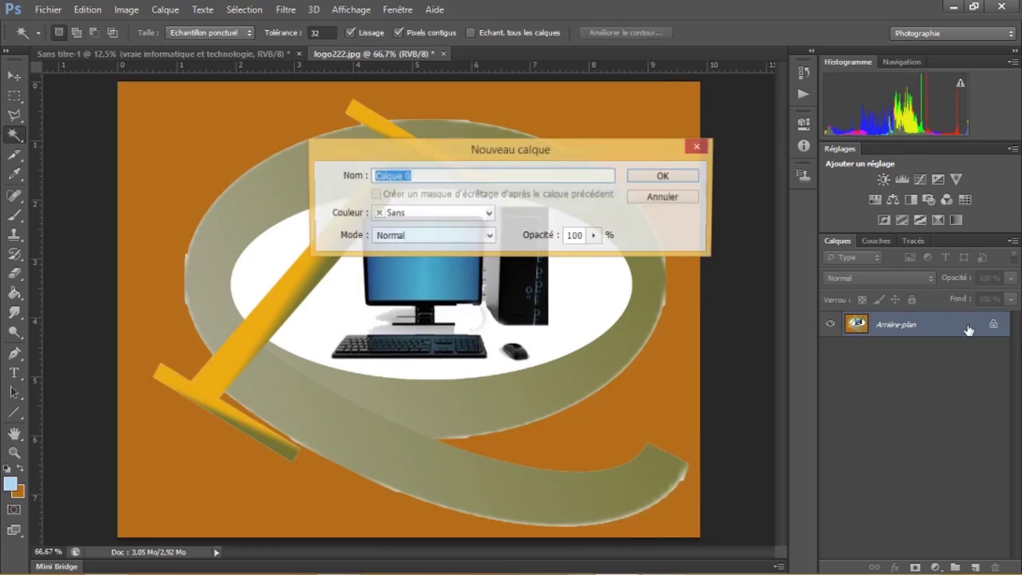
left_click(675, 178)
left_click(148, 209)
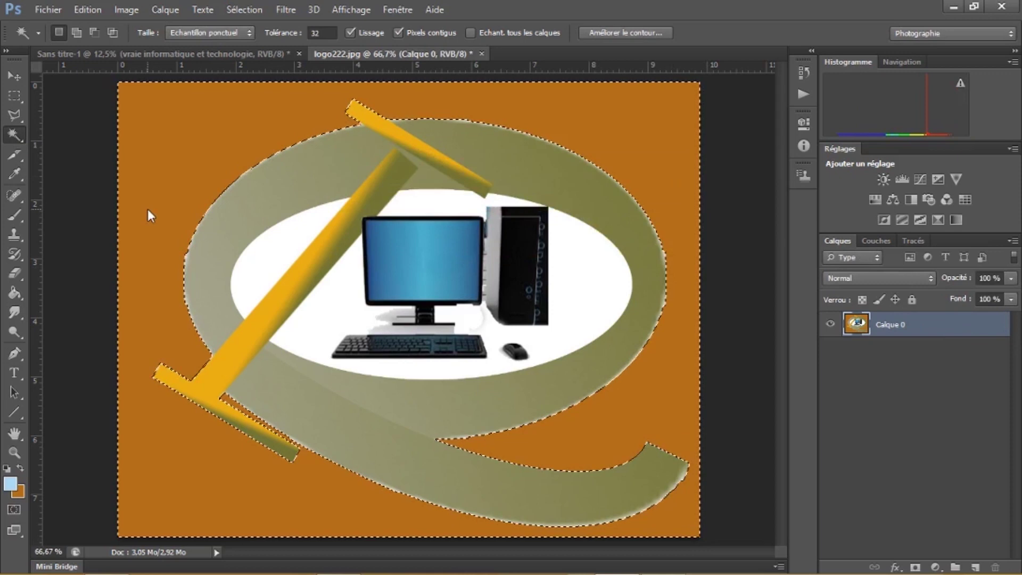
key("Delete")
key("ctrl+d")
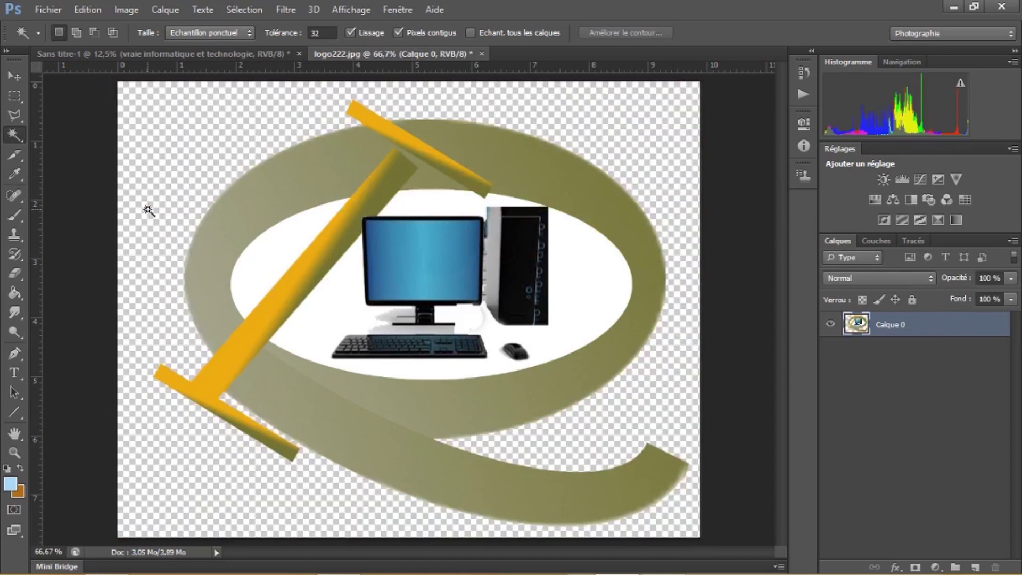
left_click(19, 96)
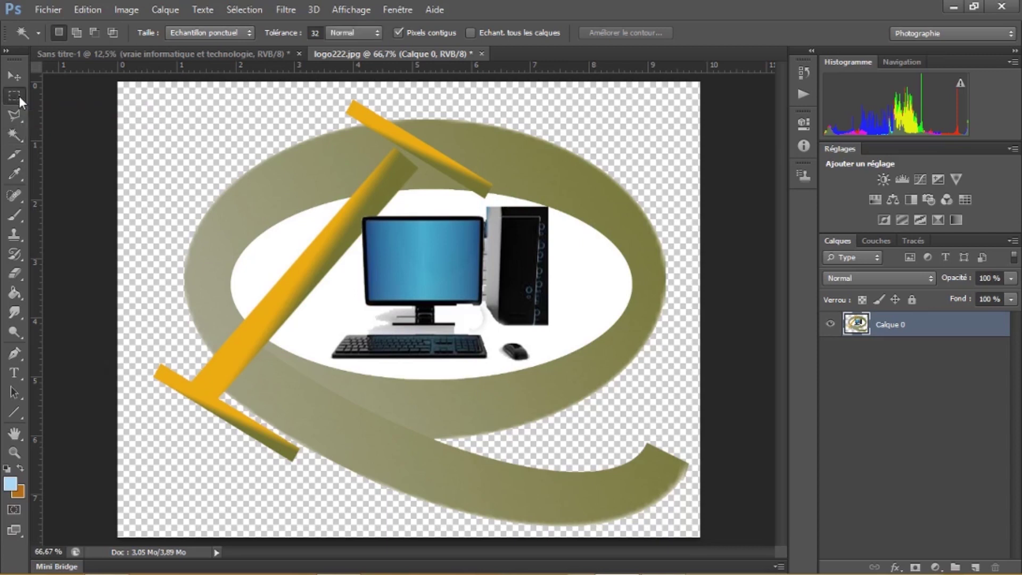
left_click_drag(119, 81, 704, 539)
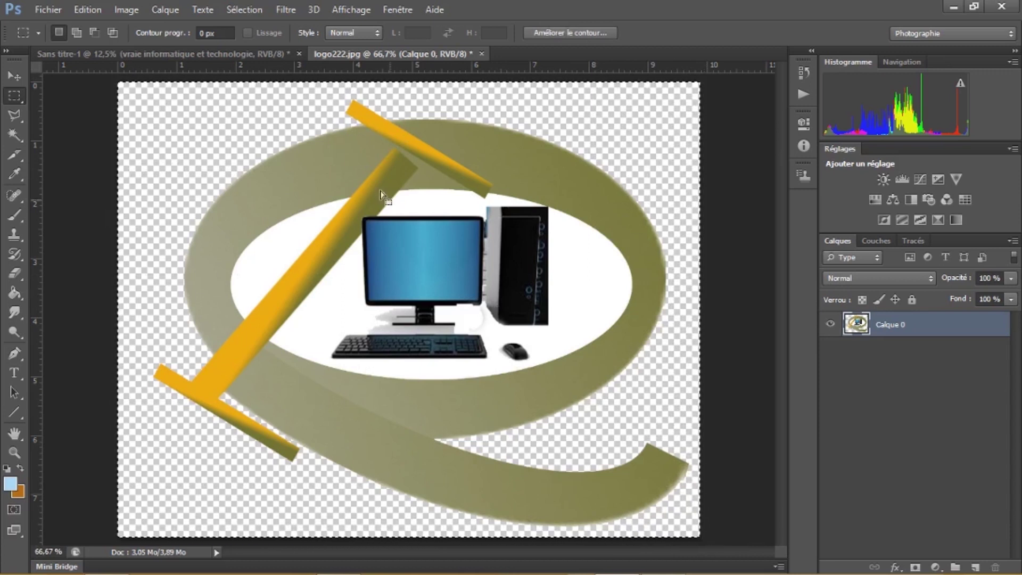
Paste the logo into Sans titre-1 and move it to the card's top-right corner
left_click(217, 50)
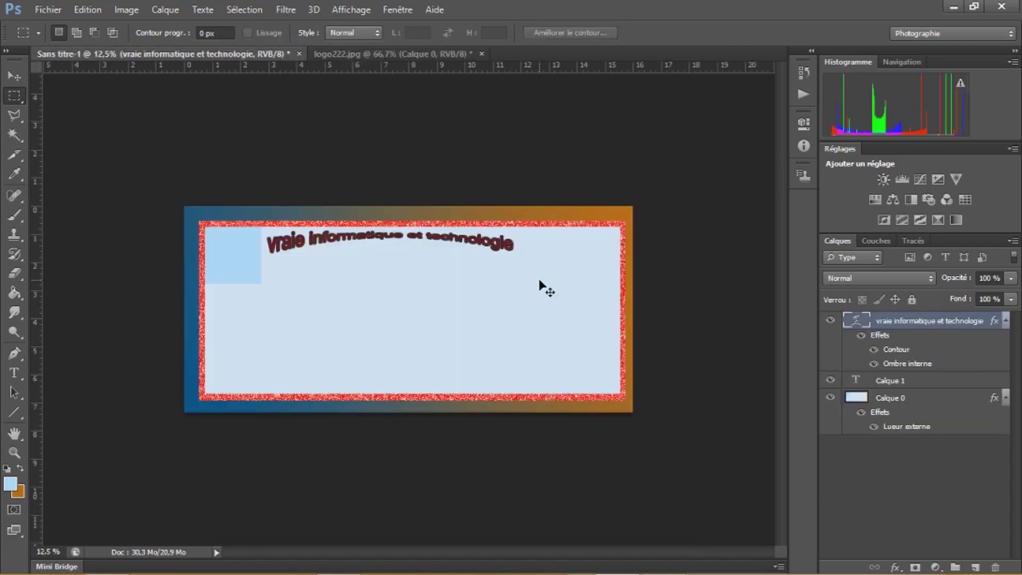
key("ctrl+v")
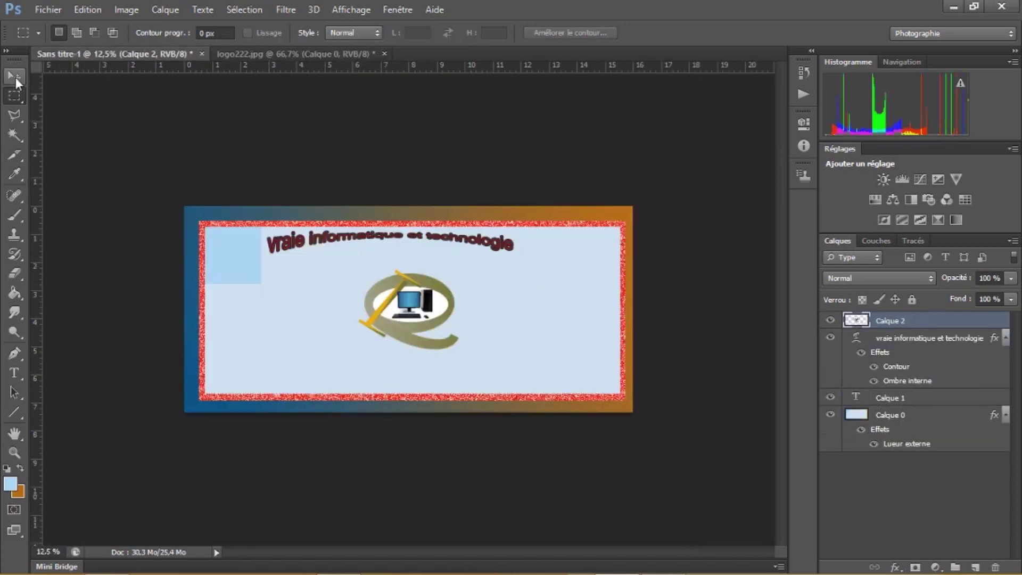
left_click(15, 76)
left_click_drag(416, 299, 587, 243)
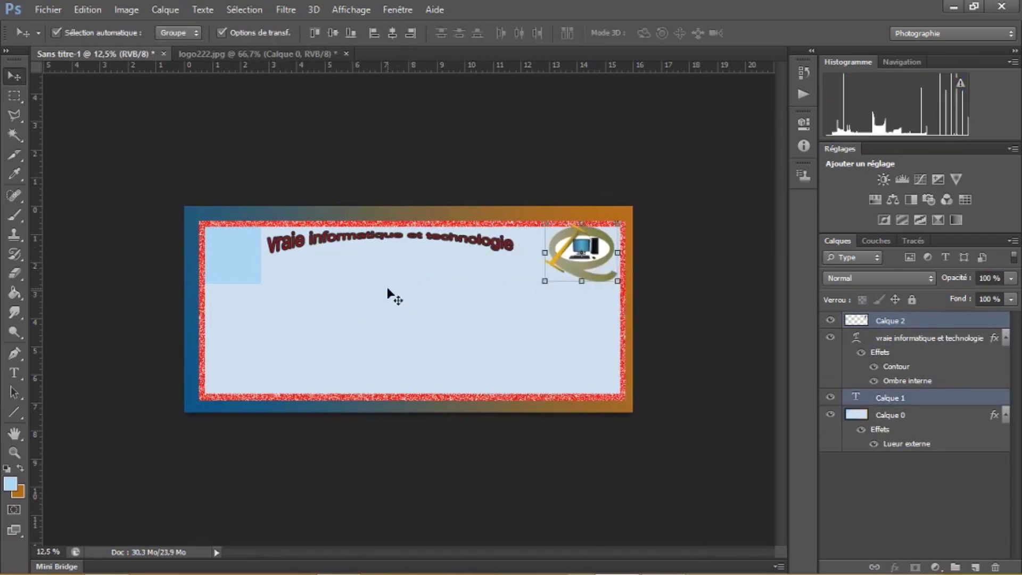
left_click(392, 300)
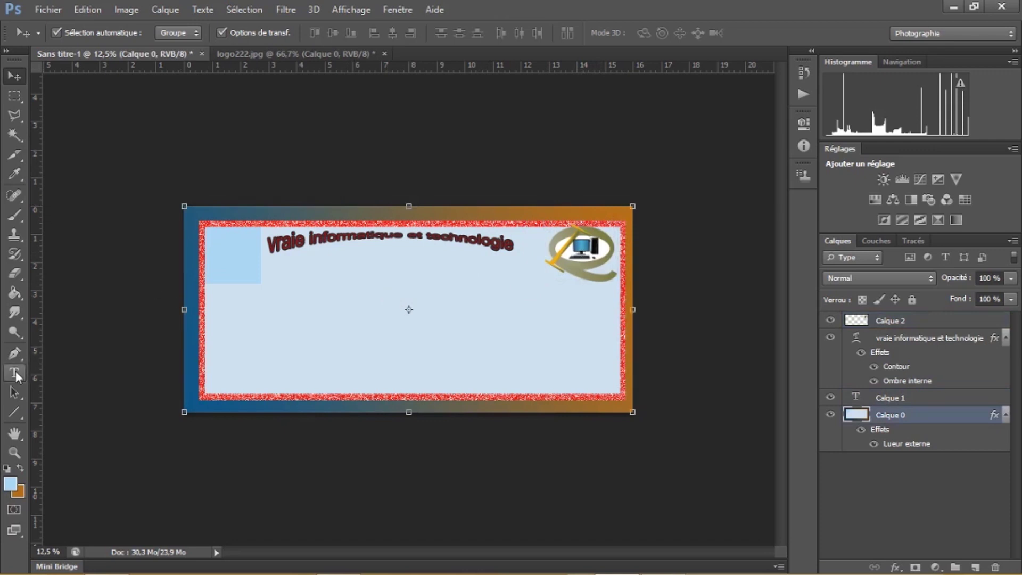
Set the foreground colour to black
left_click(10, 484)
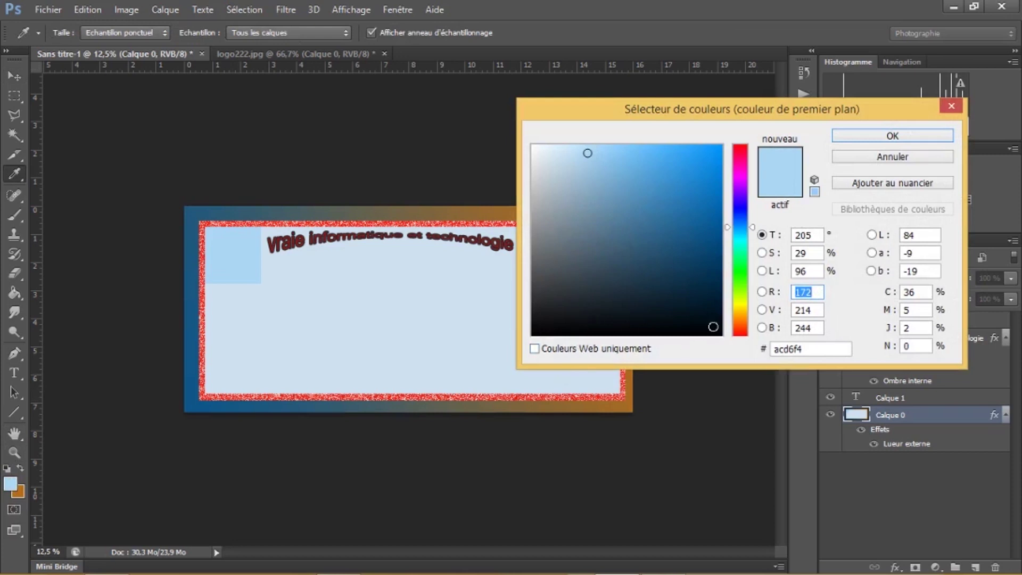
left_click(704, 330)
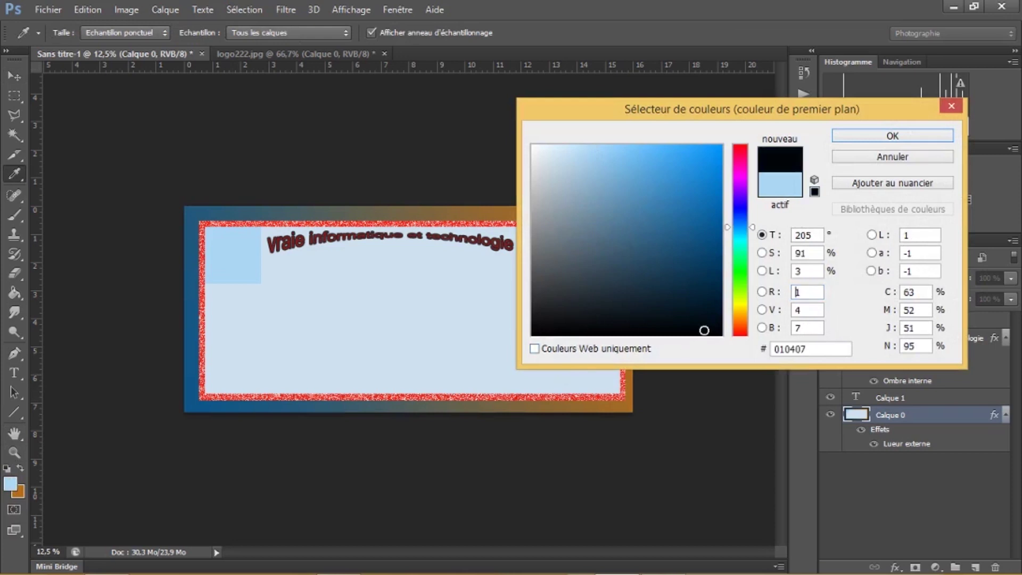
left_click(867, 138)
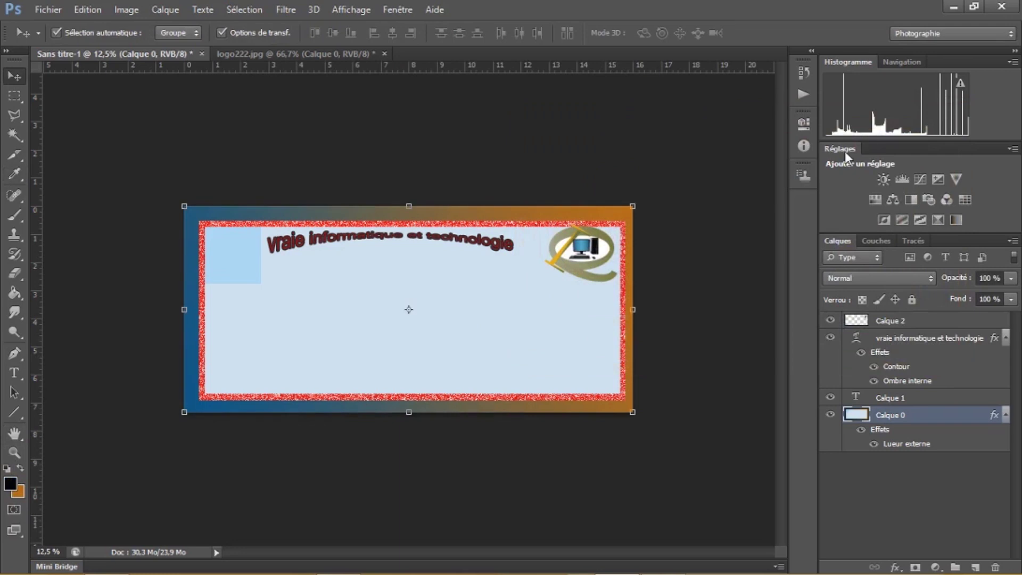
Type the label lines 'Nom :', 'Prénom :', 'Fonction :' and 'N* :' at the card's left
left_click(14, 373)
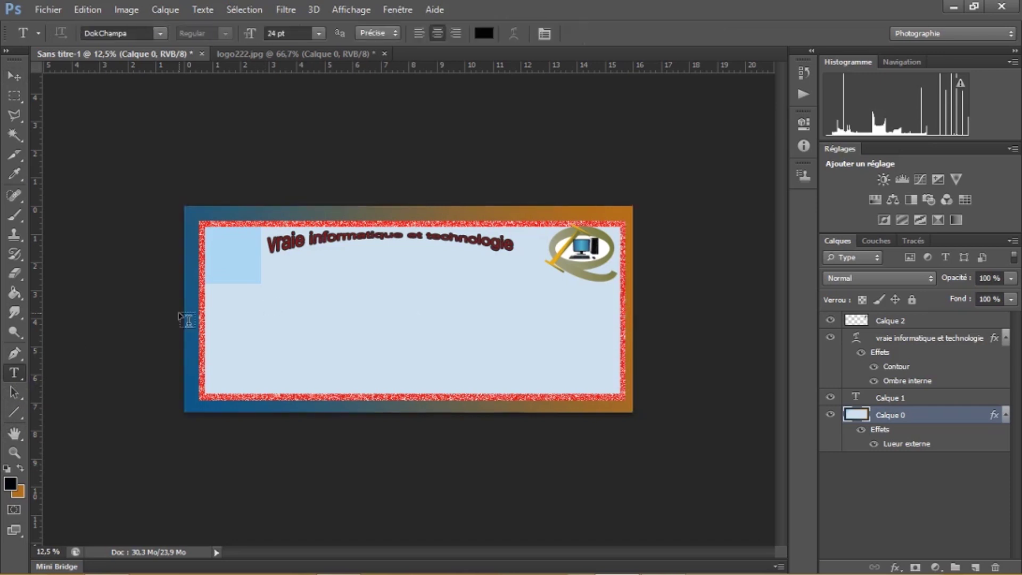
left_click(211, 297)
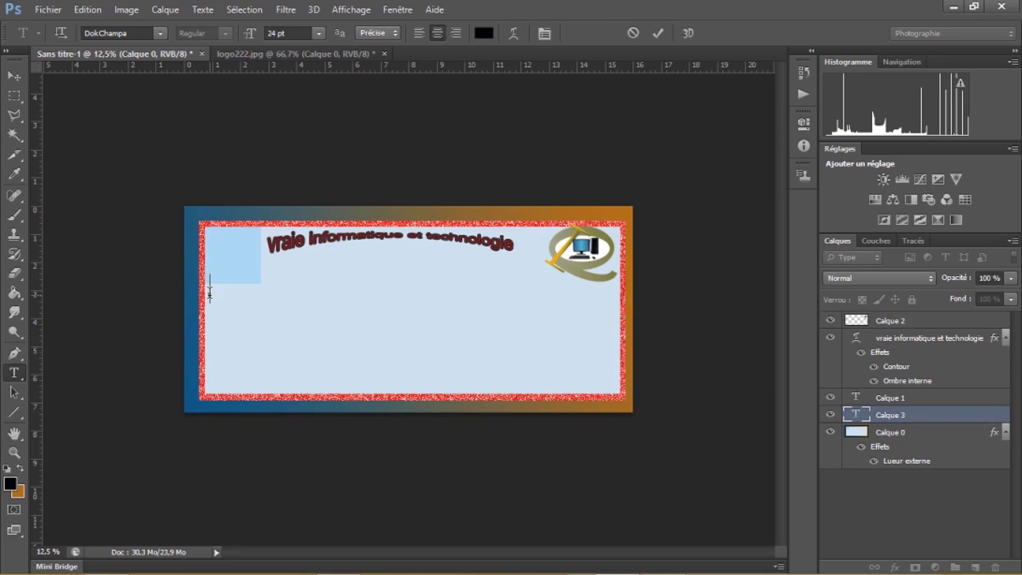
type("N")
type("om")
type(" :")
type(":")
key("Return")
type("pR")
key("BackSpace")
key("BackSpace")
type("Pre")
key("BackSpace")
type("énom :")
key("Return")
type("Fonction :")
key("Return")
type("N* :")
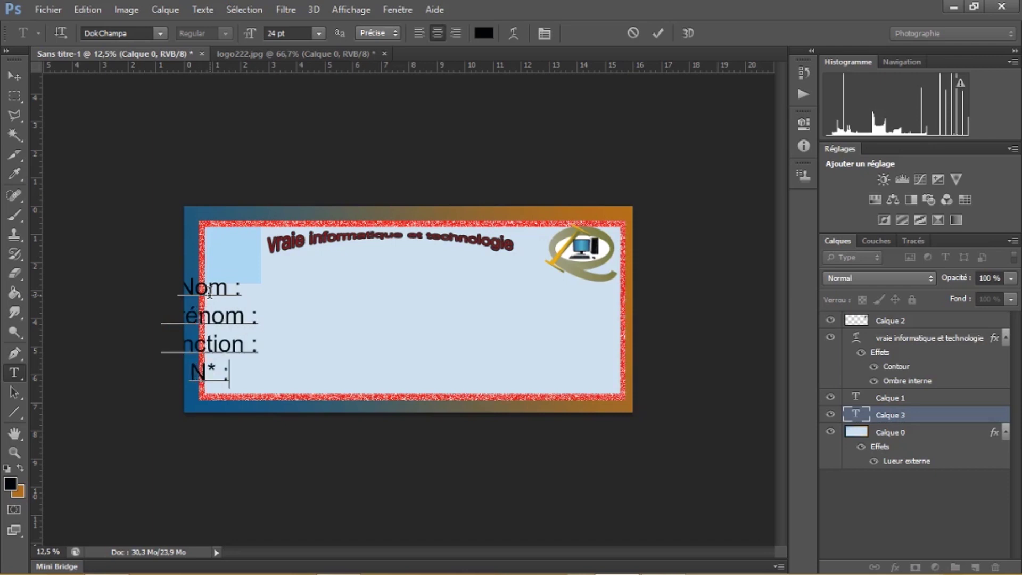
Commit the labels and move the label block inside the card
left_click(15, 76)
left_click_drag(226, 315, 278, 319)
key("m")
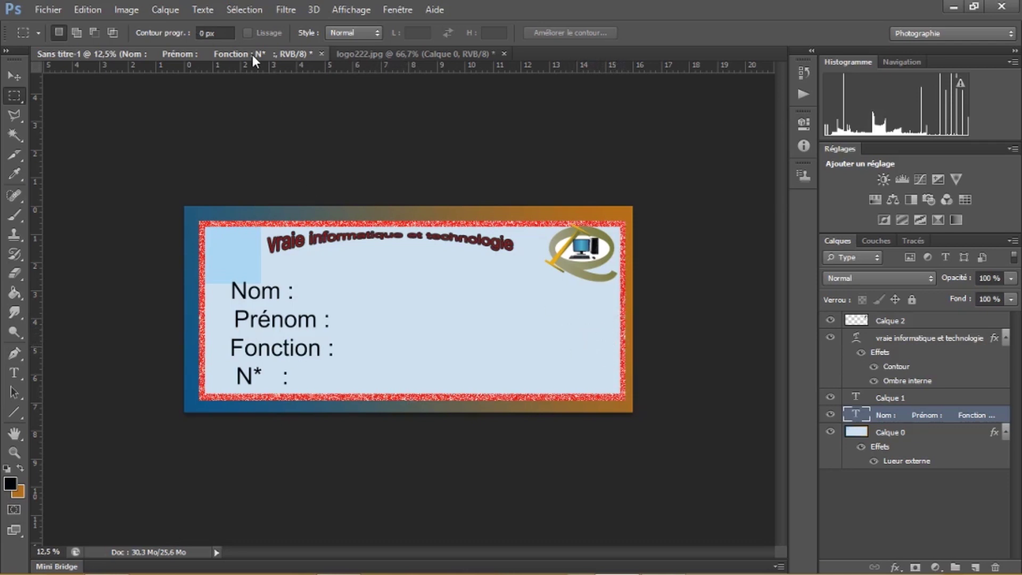
In logo222.jpg, marquee a tall rectangle at the canvas's top-left
left_click(390, 54)
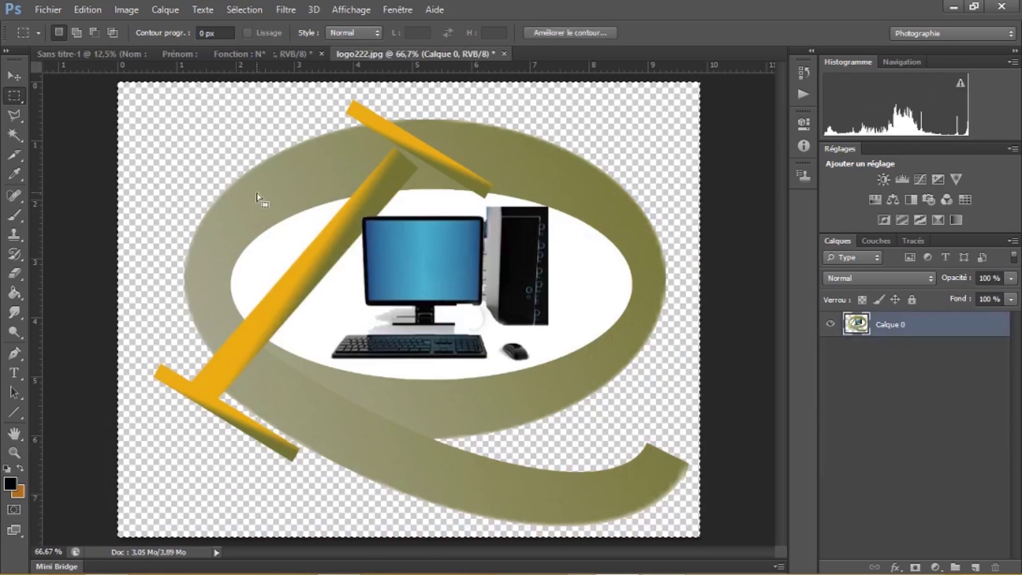
left_click(134, 118)
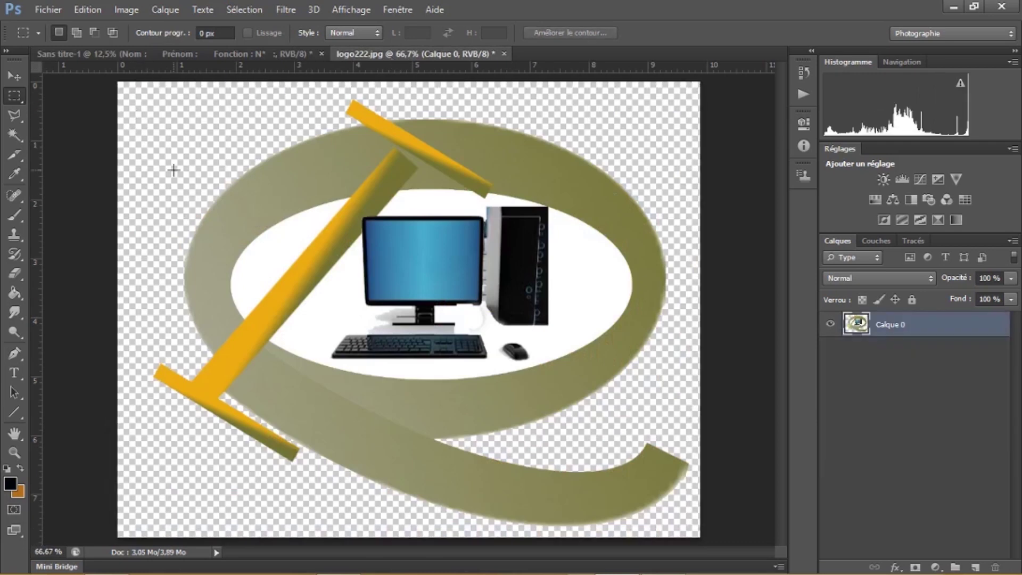
left_click_drag(121, 103, 172, 232)
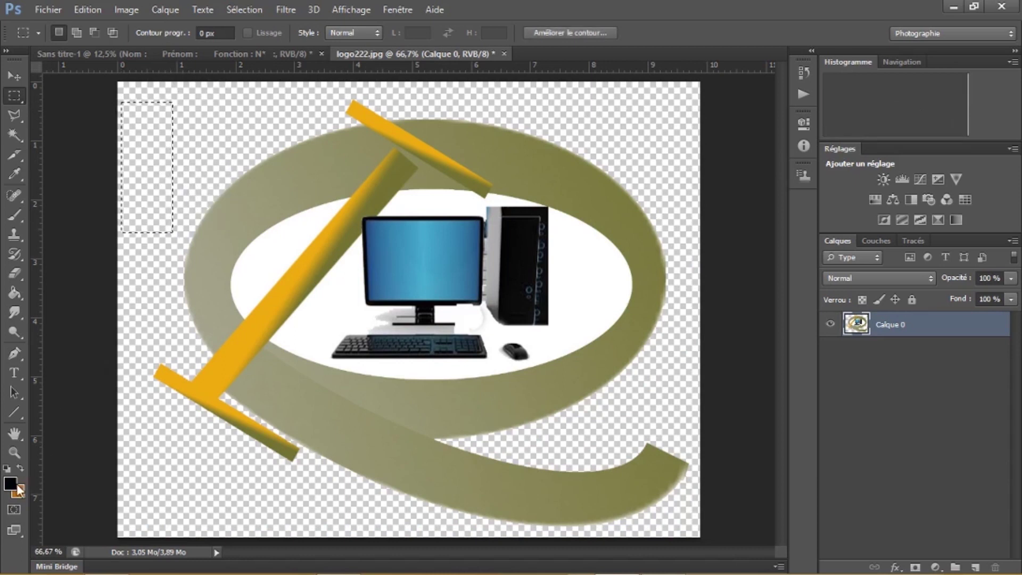
Set the foreground colour to blue 1184d5 and paint-bucket fill the rectangle
left_click(10, 483)
left_click(644, 223)
left_click(661, 172)
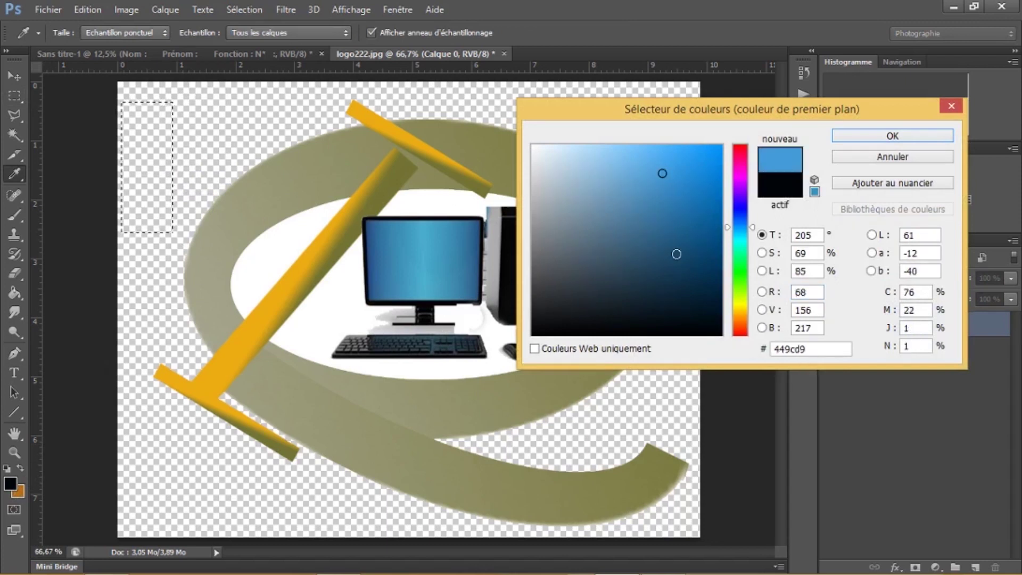
left_click(710, 329)
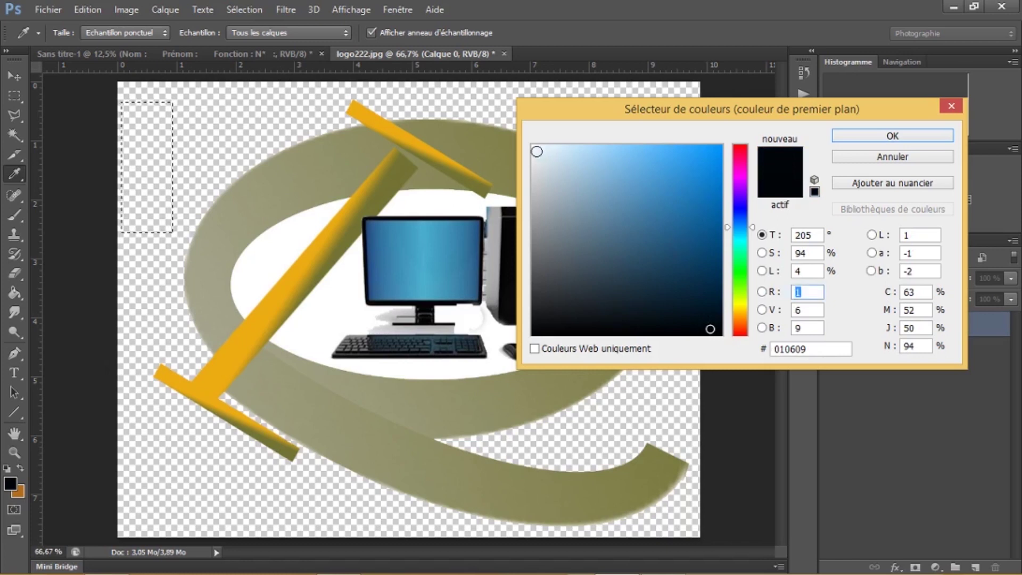
left_click(540, 152)
left_click(707, 177)
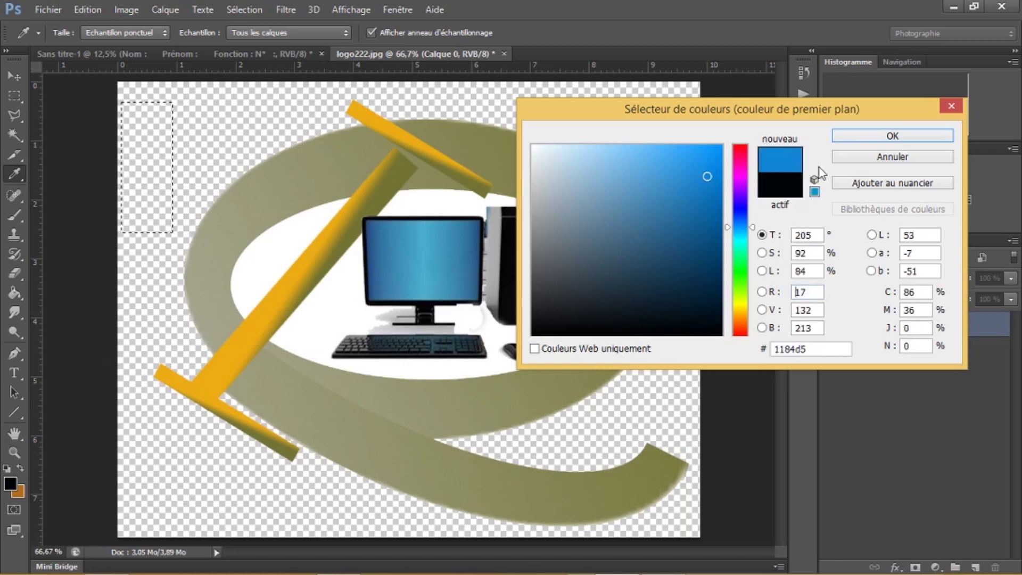
left_click(851, 137)
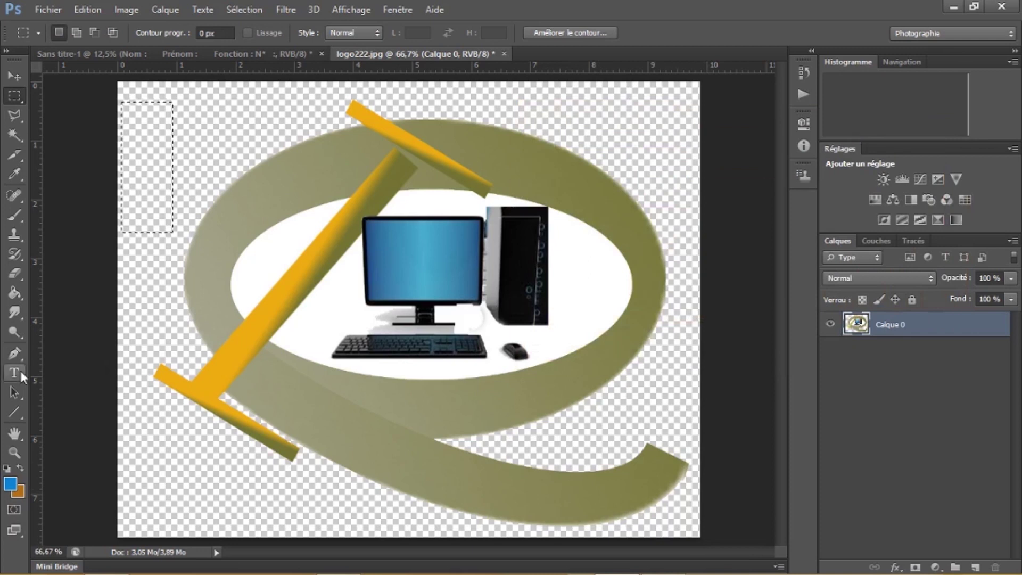
left_click(16, 289)
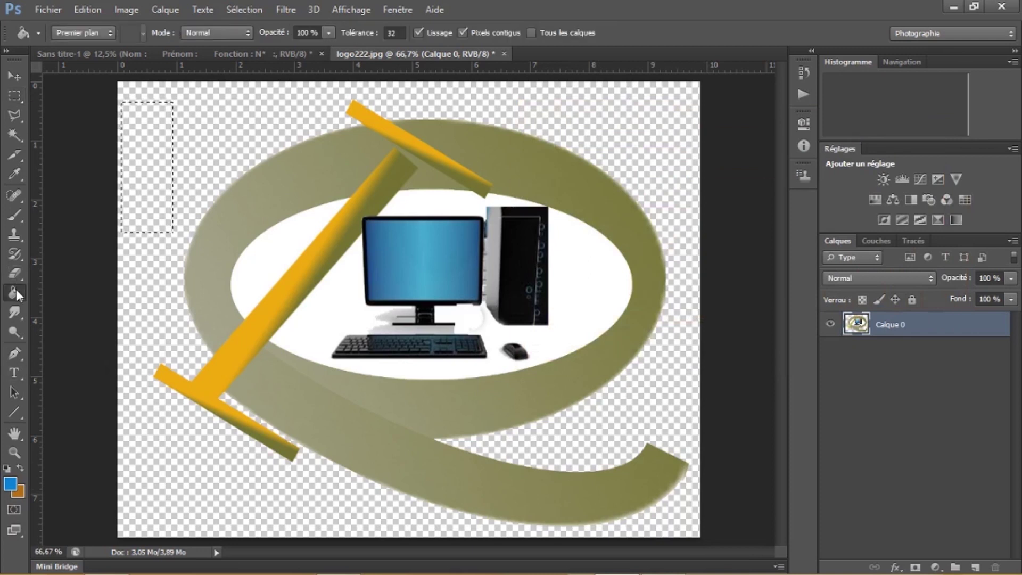
left_click(145, 150)
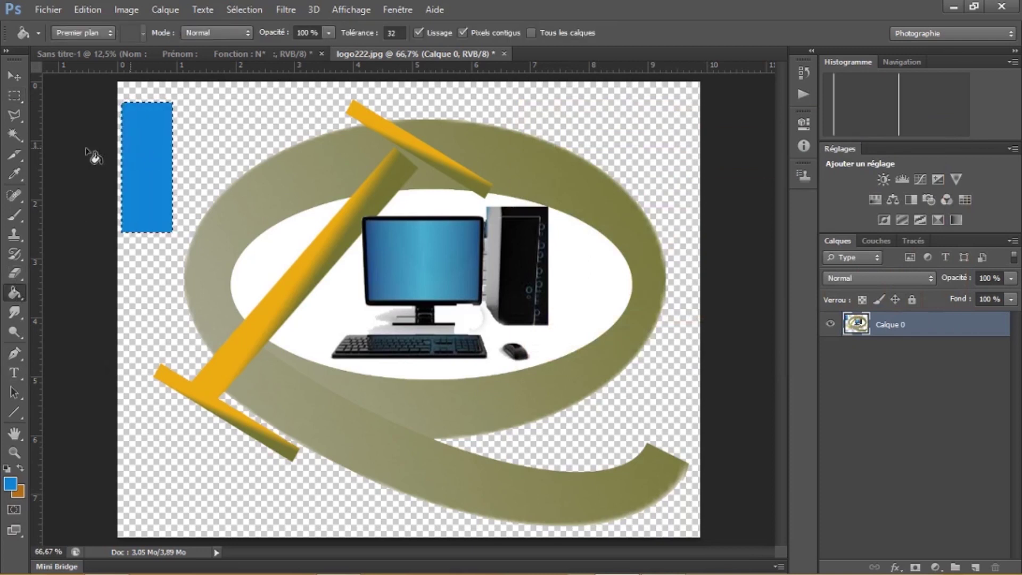
Marquee a narrow vertical strip inside the blue rectangle
left_click(14, 96)
left_click(130, 103)
left_click_drag(130, 102, 139, 231)
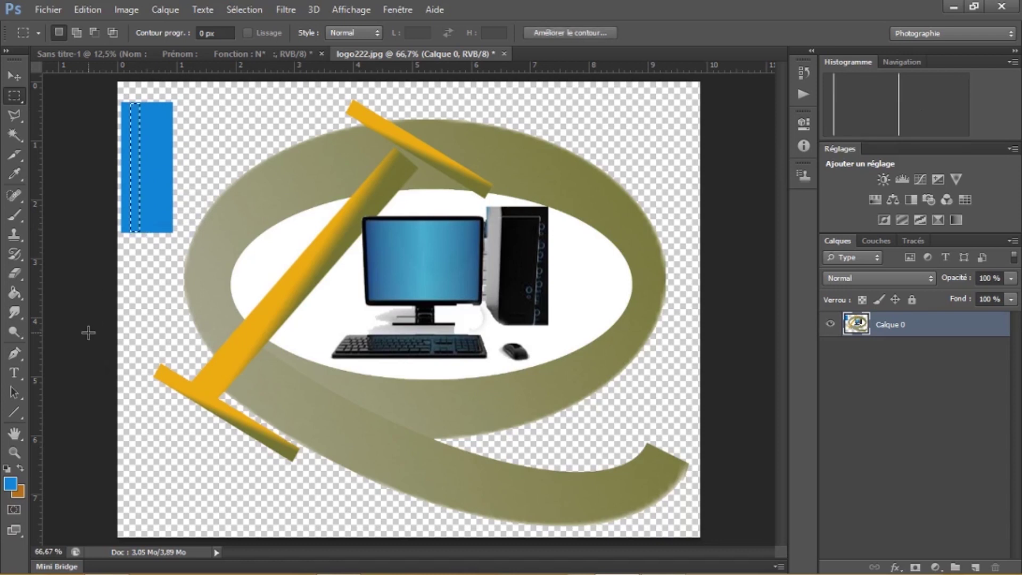
Fill the selected strip with near-white eaeff2
left_click(14, 487)
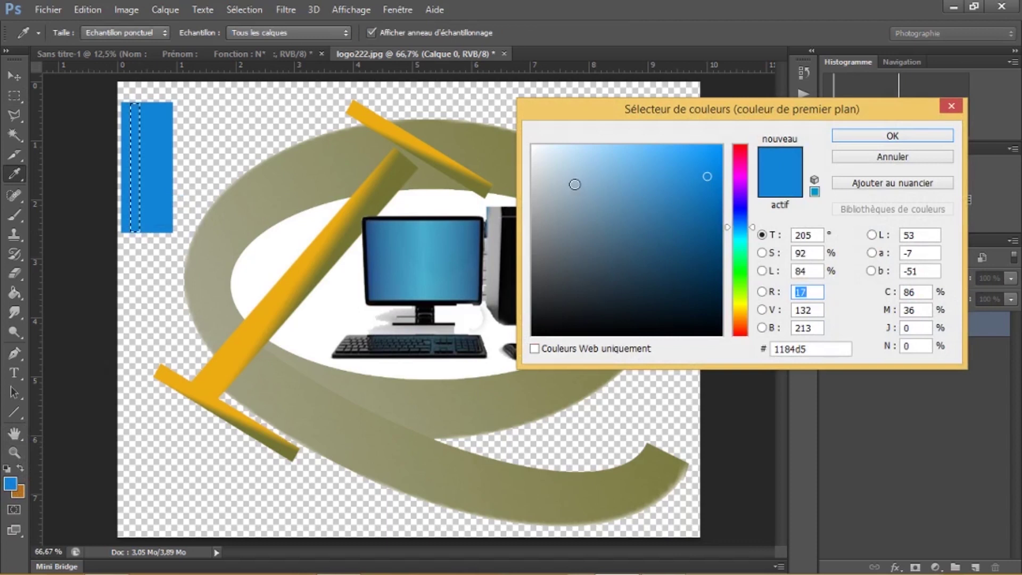
left_click(538, 154)
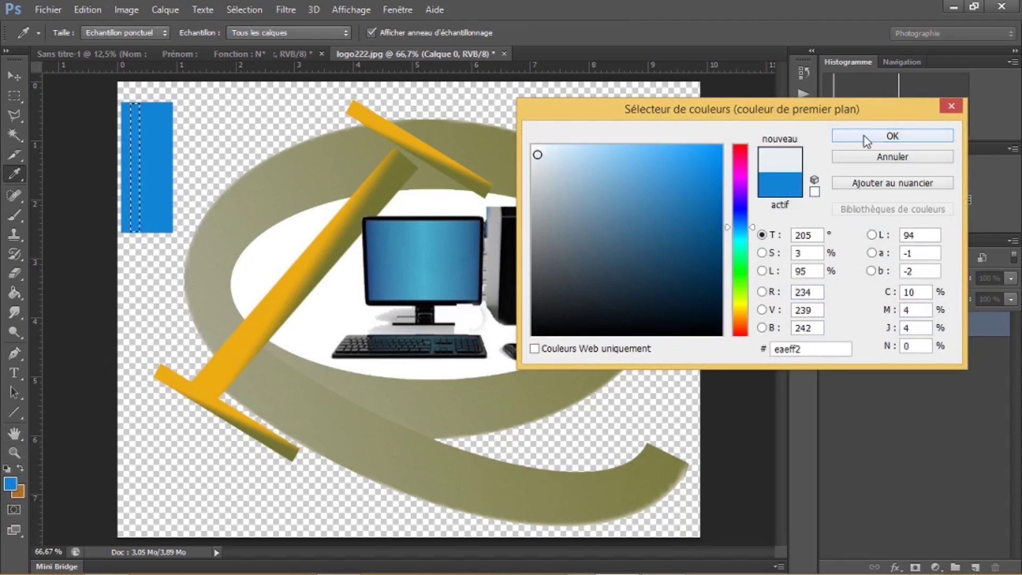
left_click(864, 136)
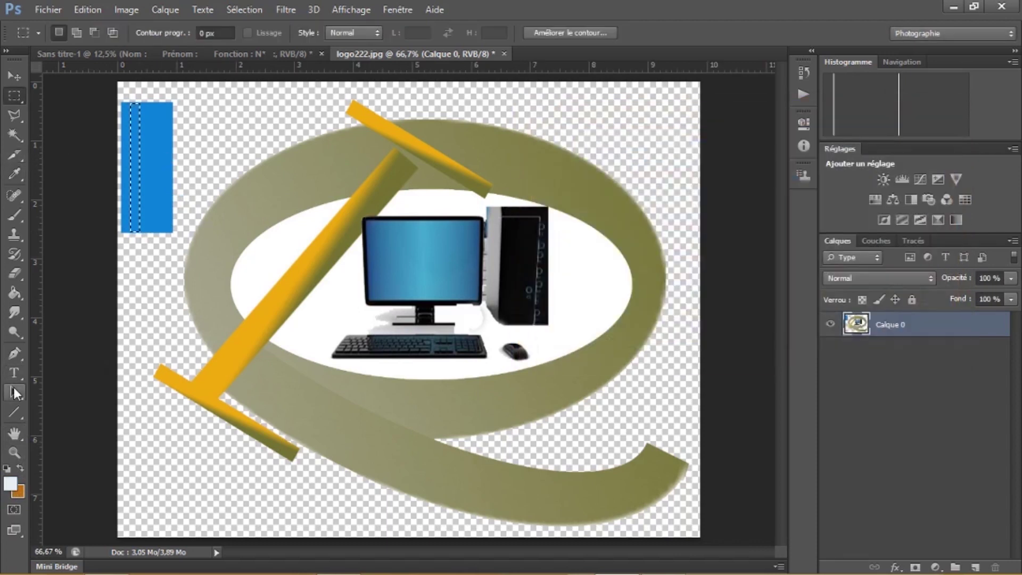
left_click(15, 291)
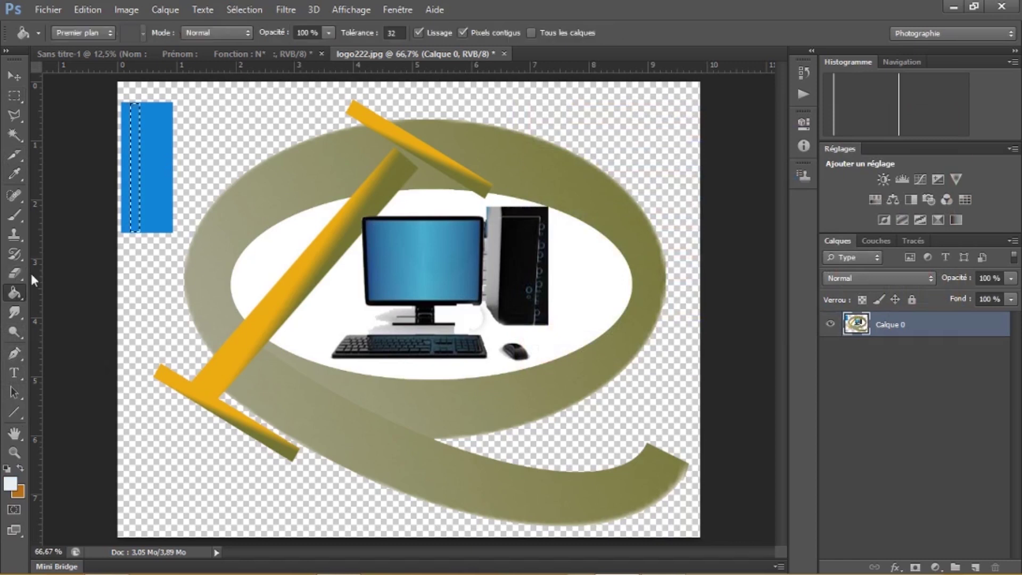
left_click(134, 168)
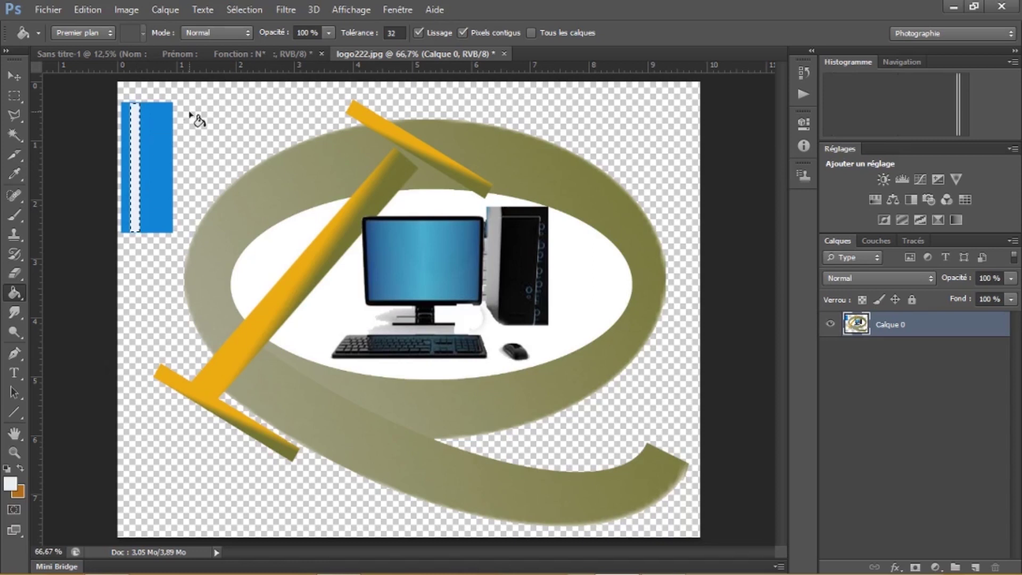
Marquee another narrow strip in the blue rectangle and fill it with the light colour
left_click(14, 96)
left_click(150, 121)
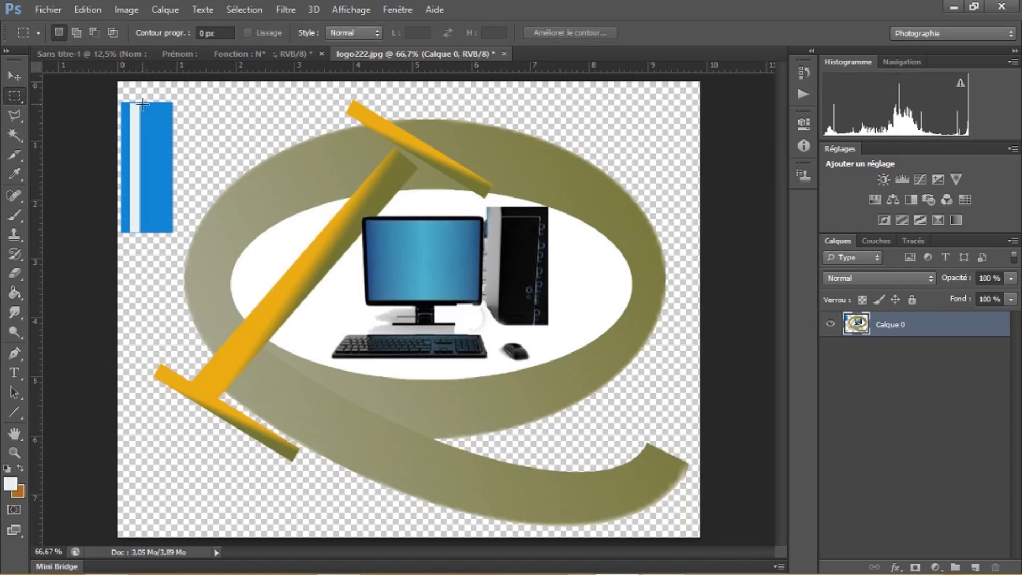
left_click_drag(141, 103, 152, 238)
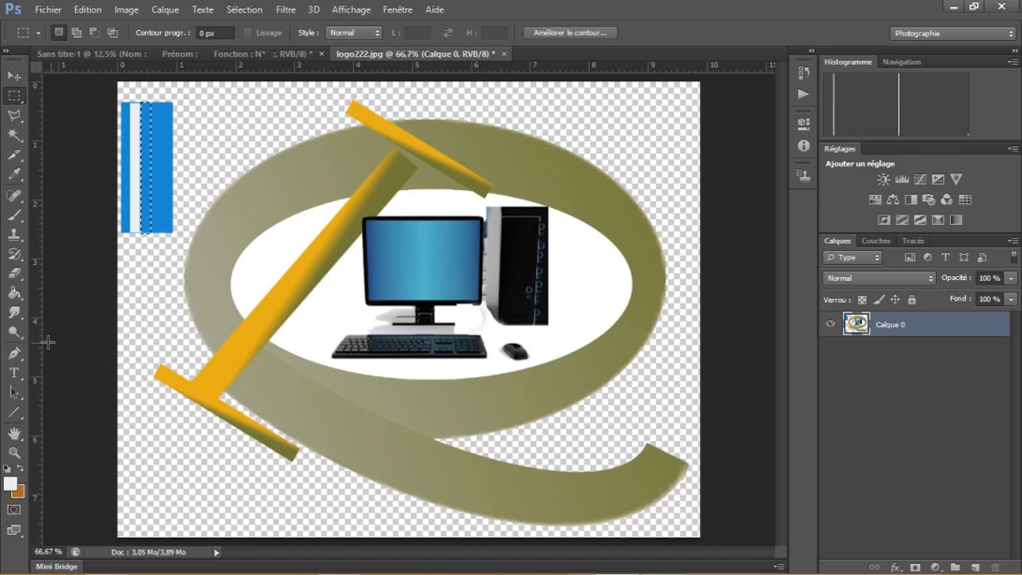
left_click(16, 292)
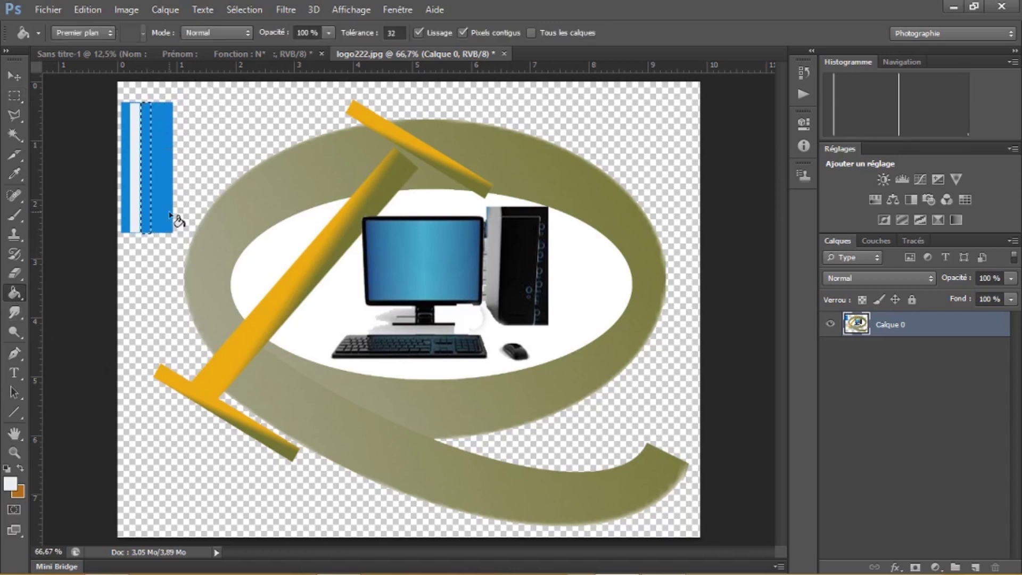
left_click(147, 183)
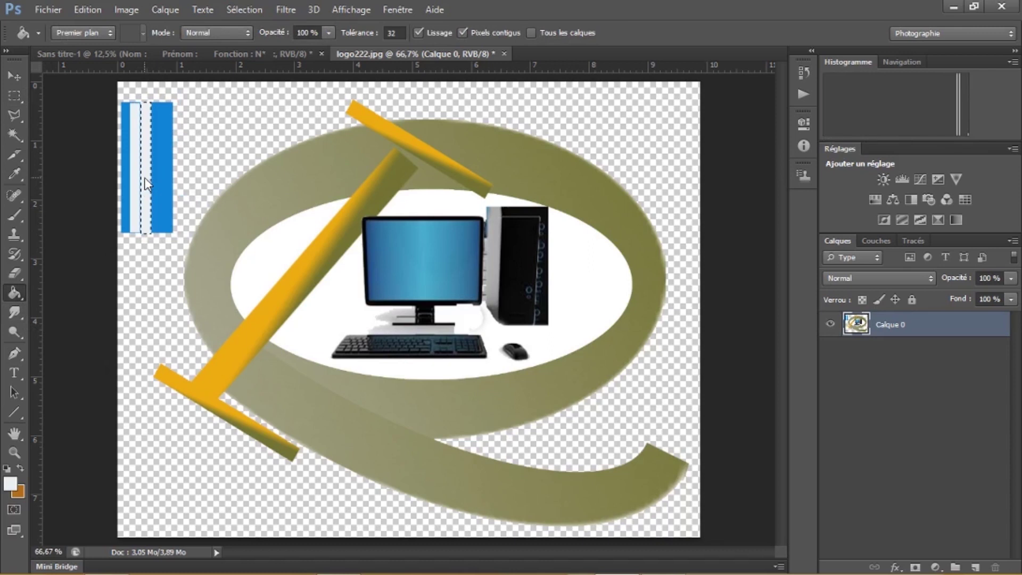
Fill the stripe with orange-red f44414 and drop the selection
left_click(10, 483)
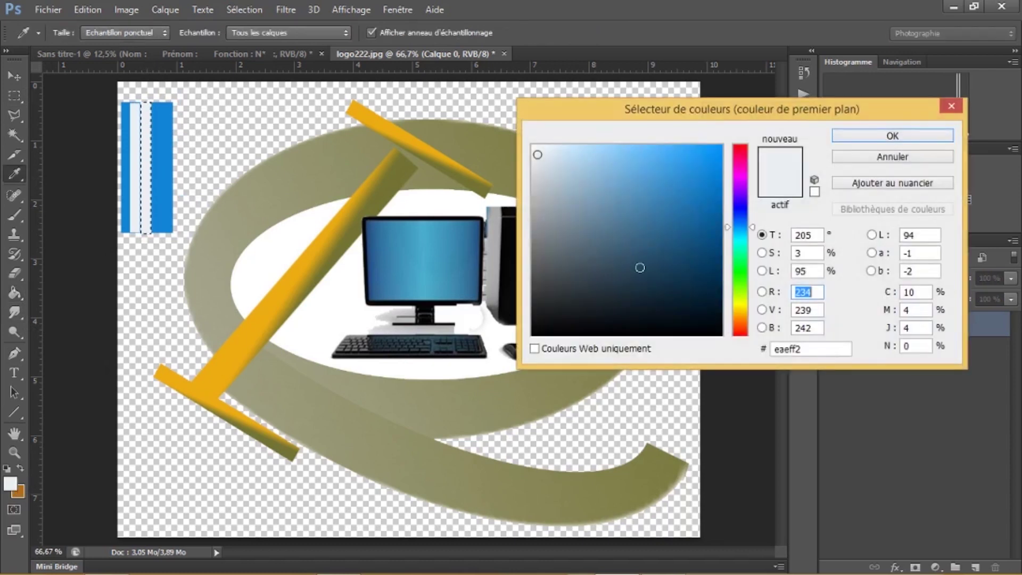
left_click(746, 328)
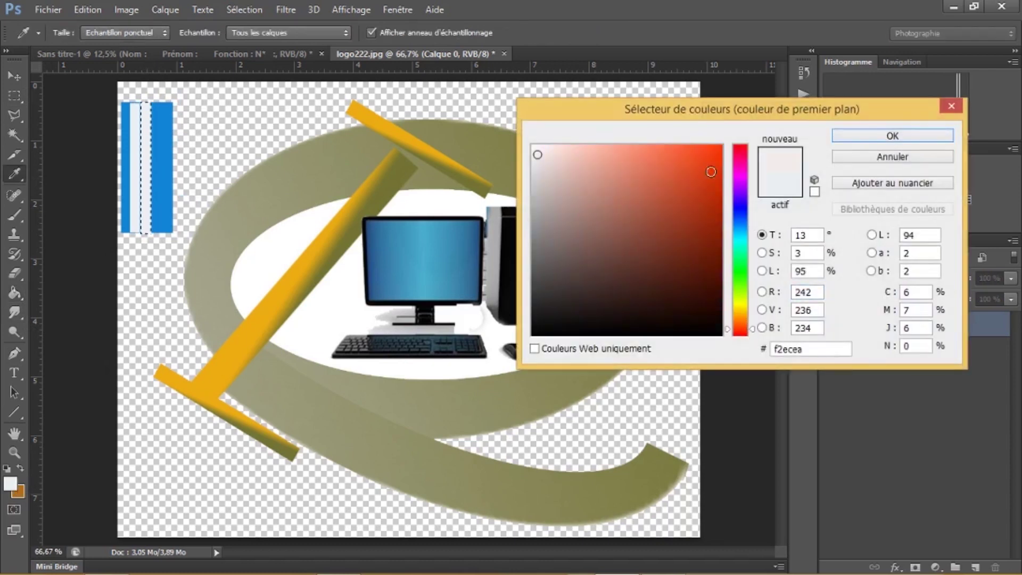
left_click(708, 154)
left_click(877, 136)
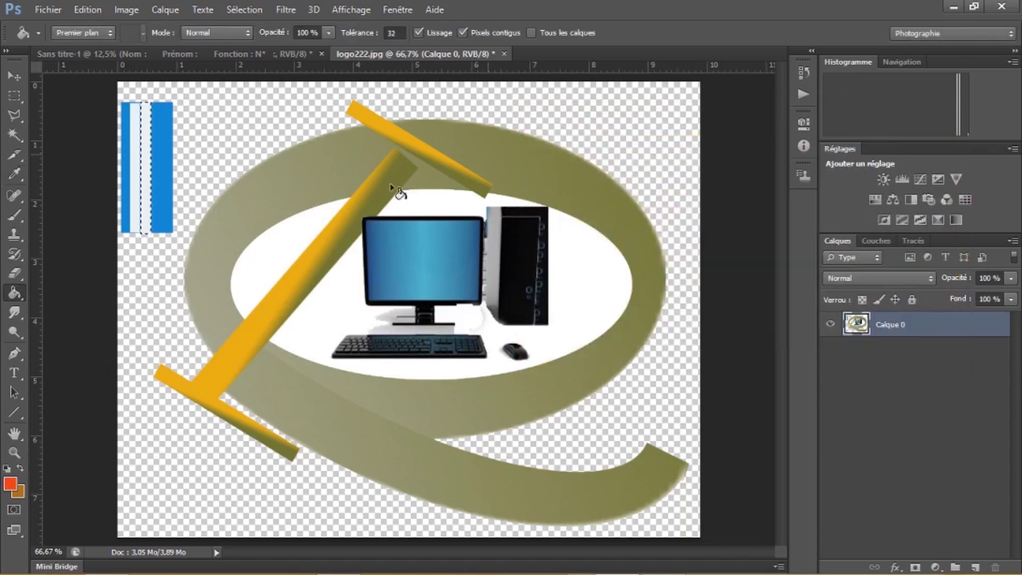
left_click(149, 151)
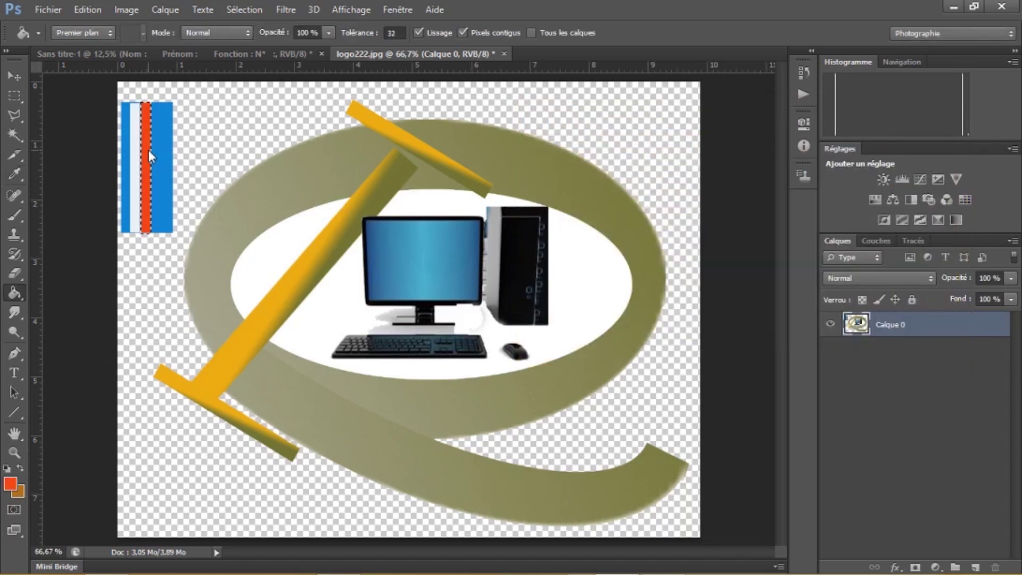
left_click(14, 96)
left_click(207, 110)
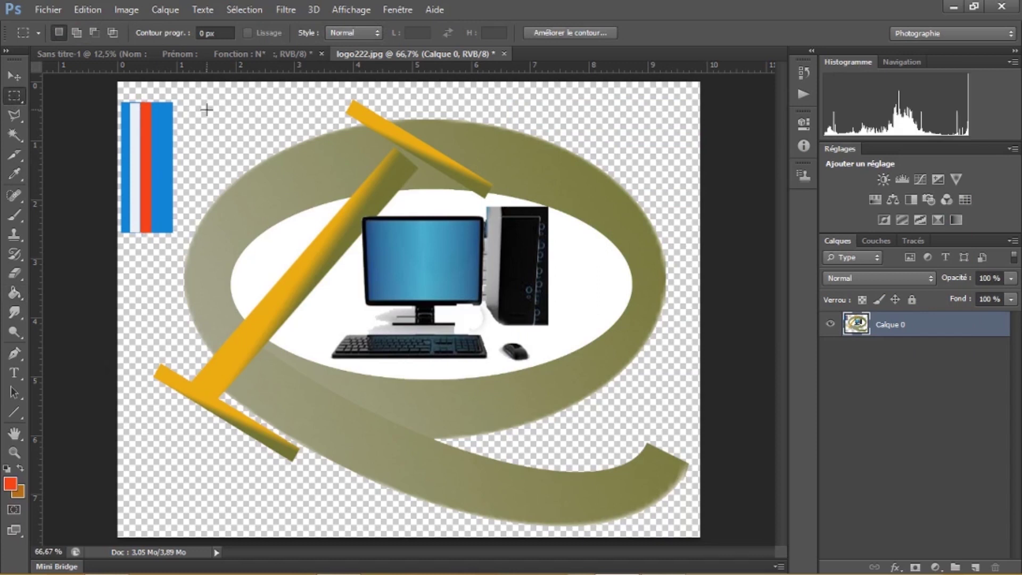
Copy the striped block with Copier avec fusion and paste it onto the Sans titre-1 card
left_click_drag(122, 101, 147, 232)
left_click(153, 116)
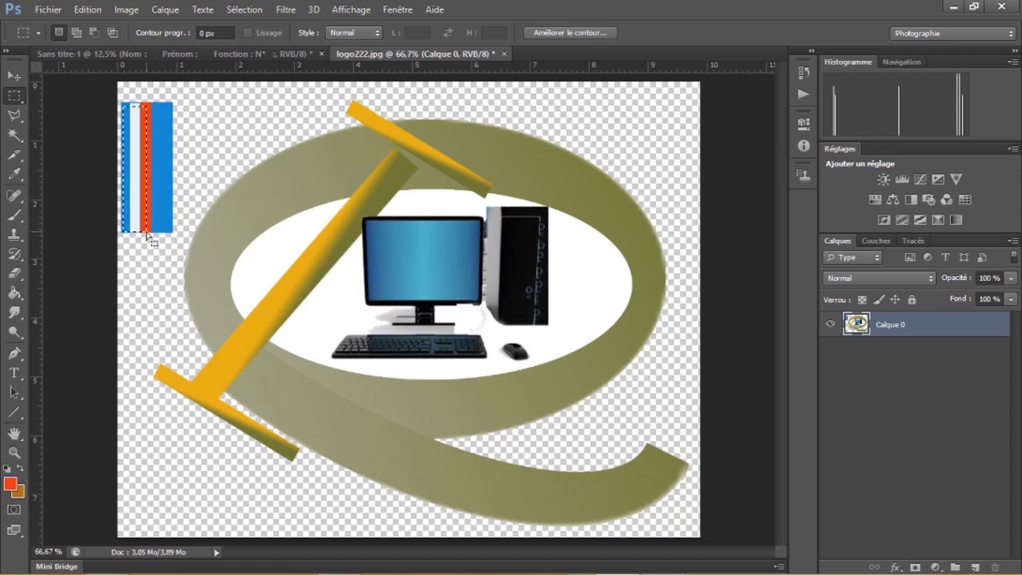
left_click(86, 10)
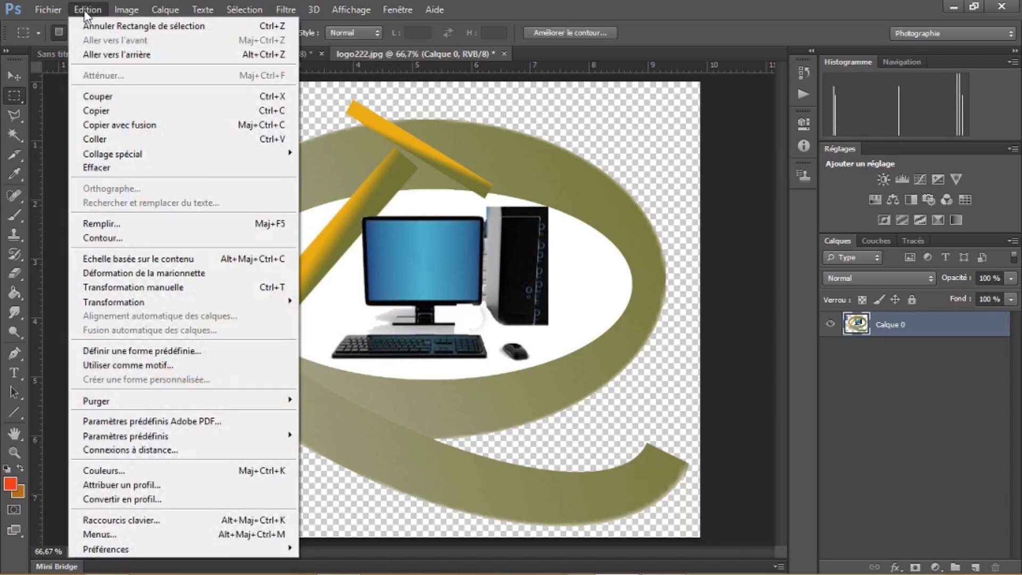
left_click(125, 125)
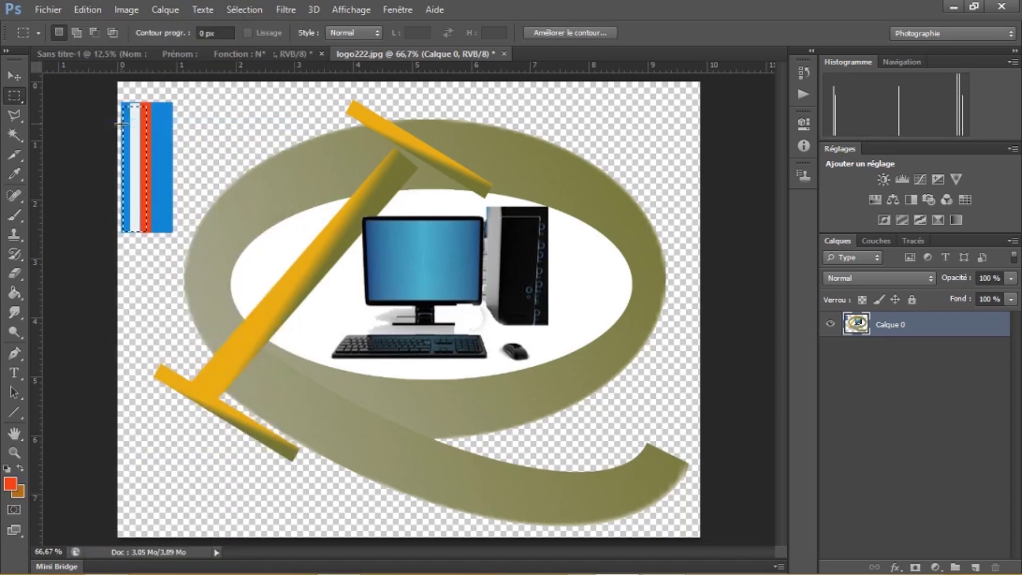
left_click(254, 53)
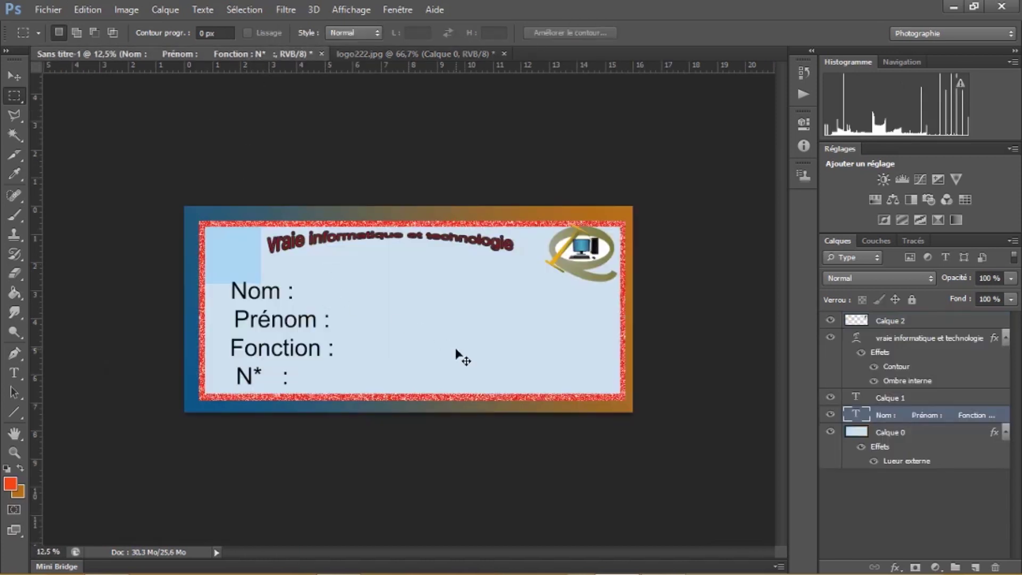
key("ctrl+v")
Rotate, stretch and thin the pasted block into a diagonal bar near the bottom-right
left_click(26, 78)
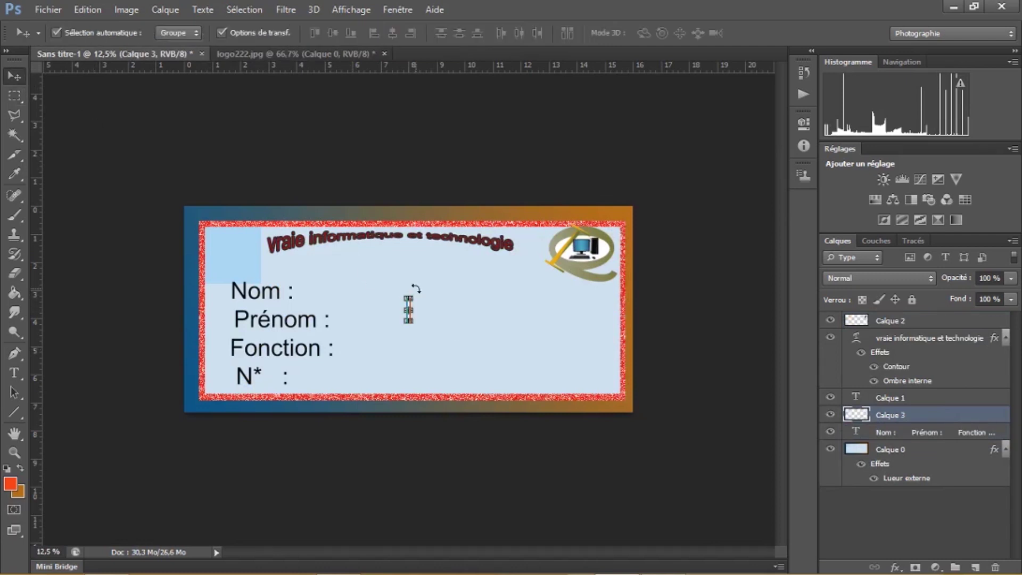
left_click_drag(415, 288, 432, 308)
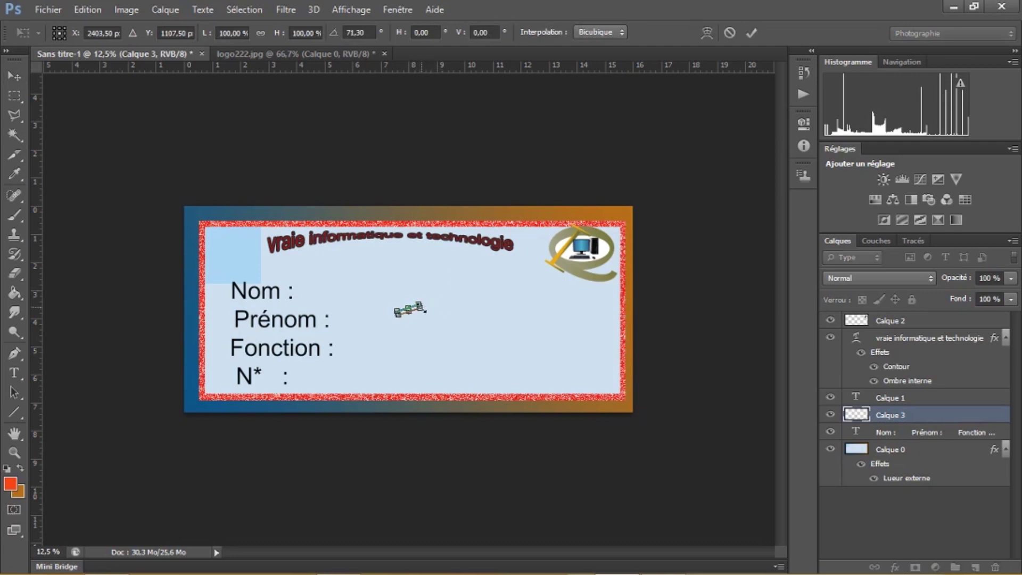
left_click_drag(425, 300, 616, 347)
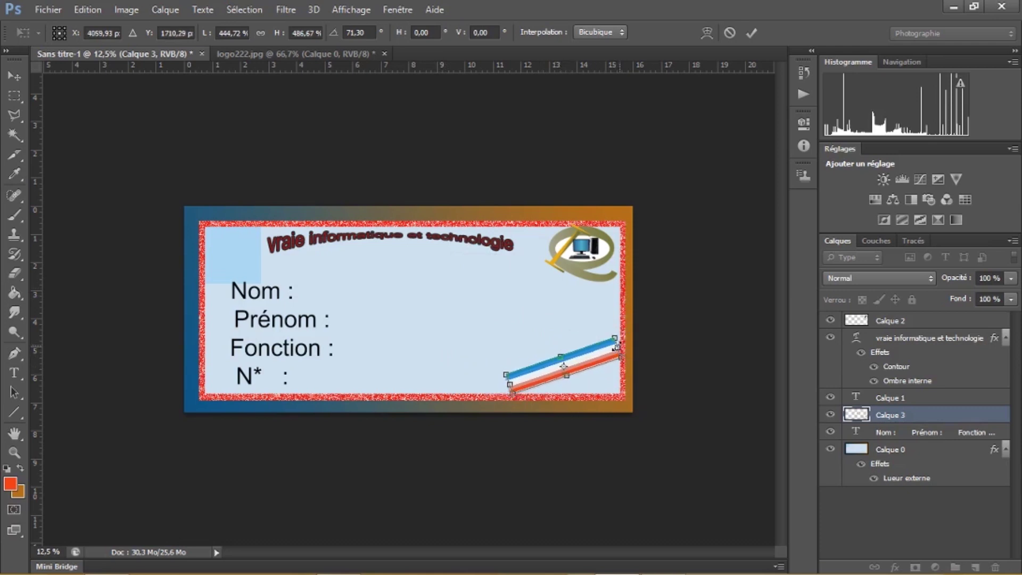
left_click_drag(563, 366, 565, 361)
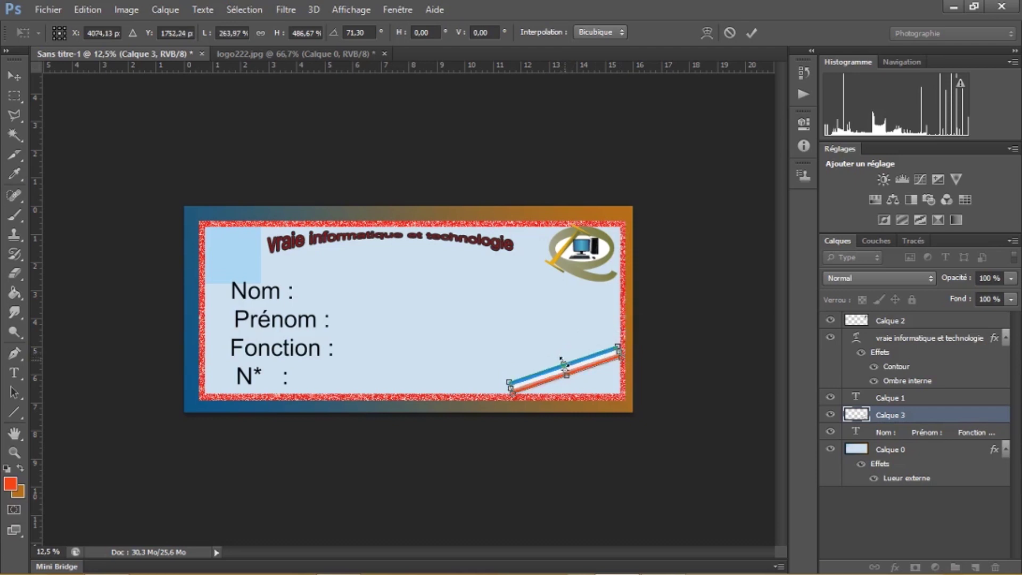
key("Return")
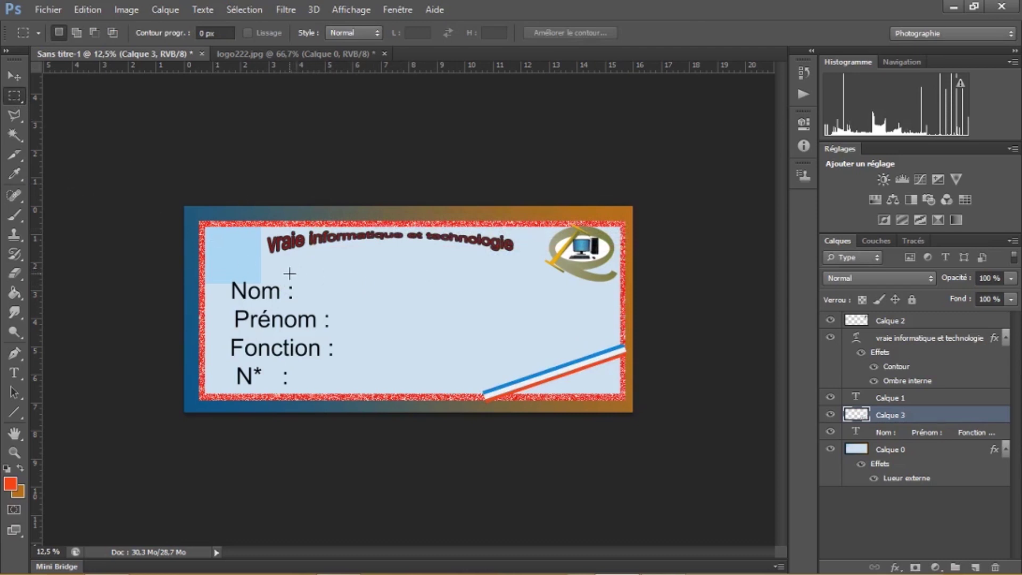
Select the thin strip under the card title, paint-bucket it solid black, then deselect
left_click_drag(293, 274, 559, 283)
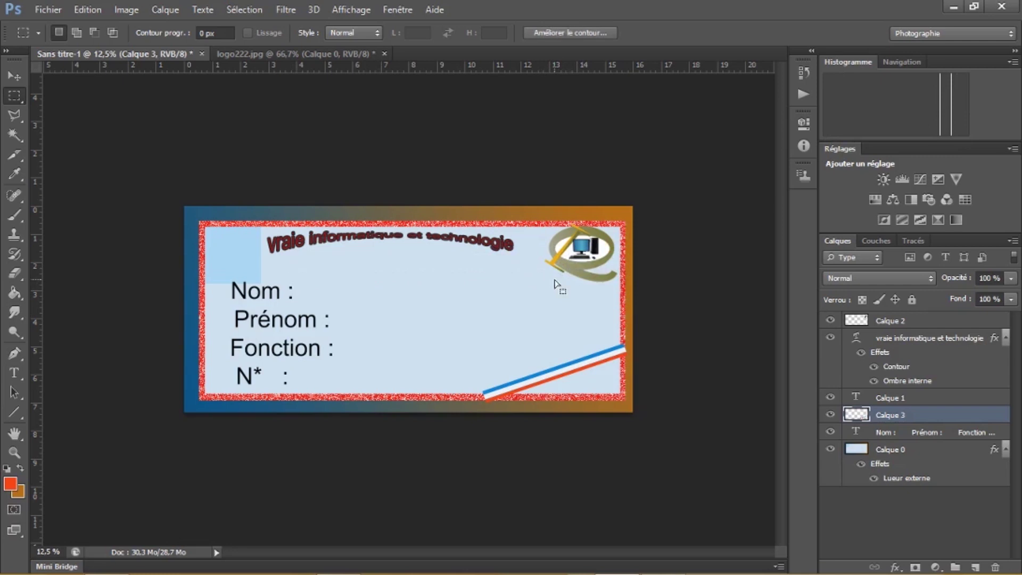
left_click(15, 484)
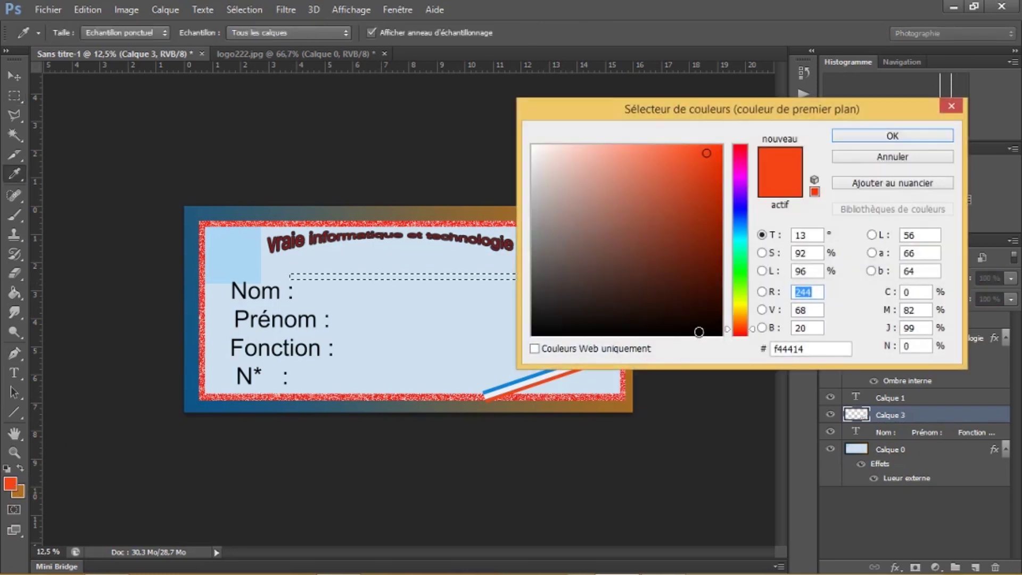
left_click(698, 331)
left_click(875, 136)
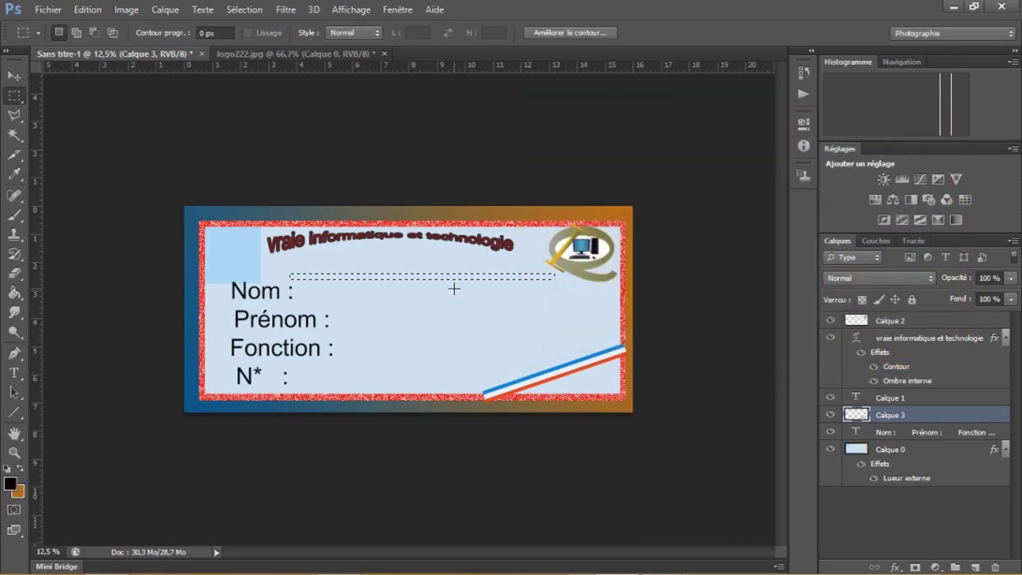
left_click(15, 293)
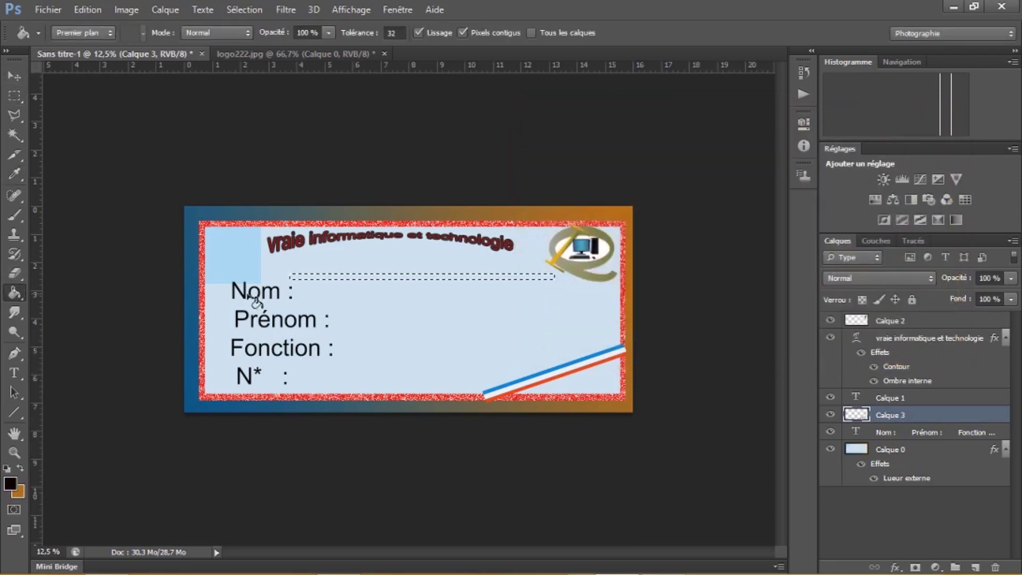
left_click(339, 277)
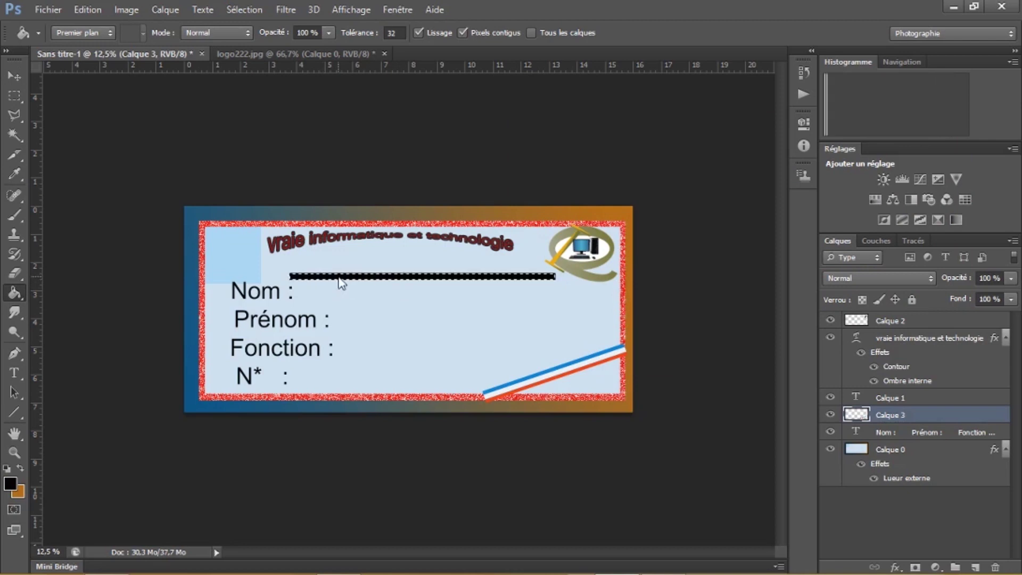
left_click(15, 96)
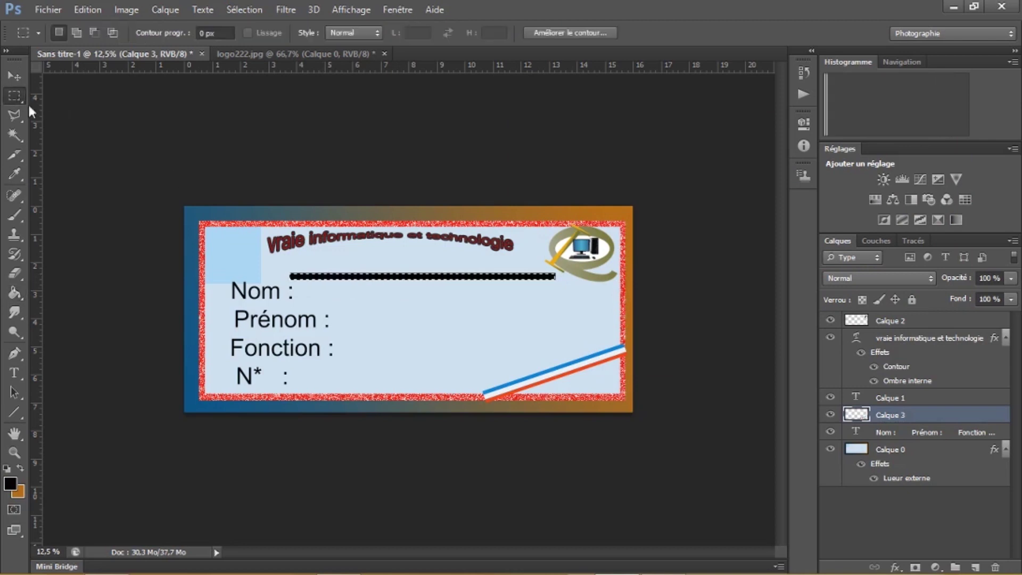
left_click(332, 250)
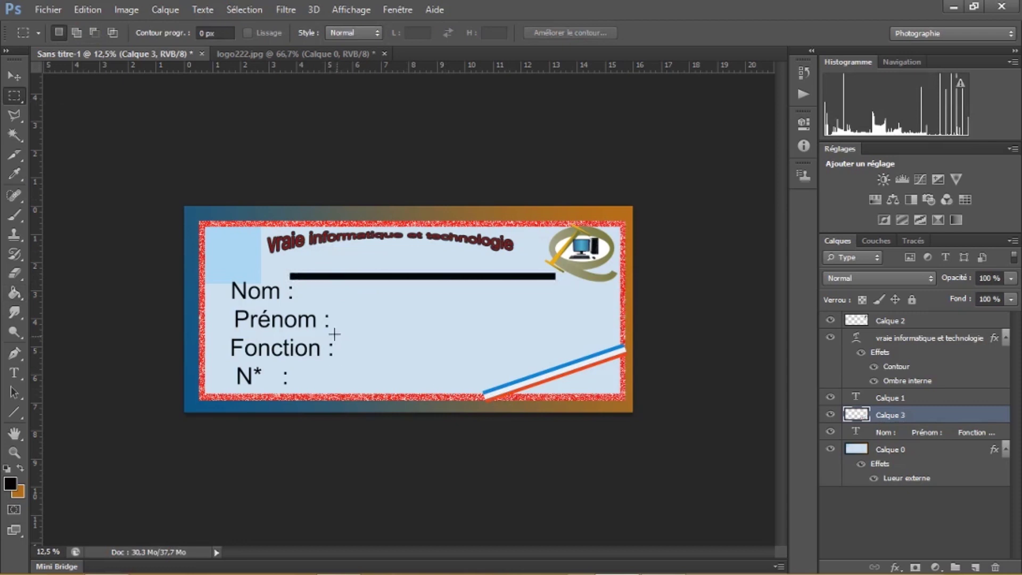
Add a text block on the card with the member's surname and first name, capitalised
left_click(15, 373)
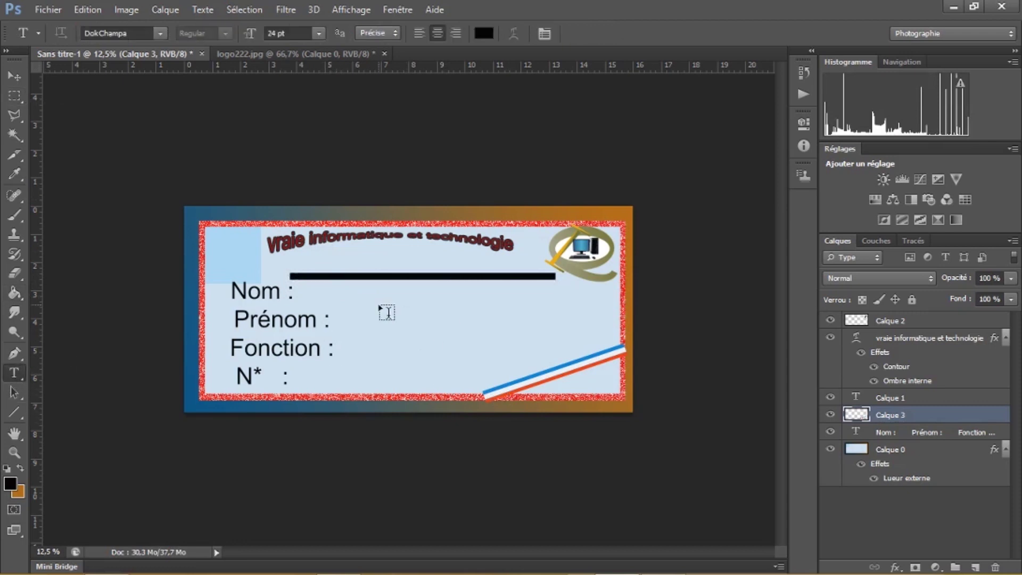
left_click(347, 284)
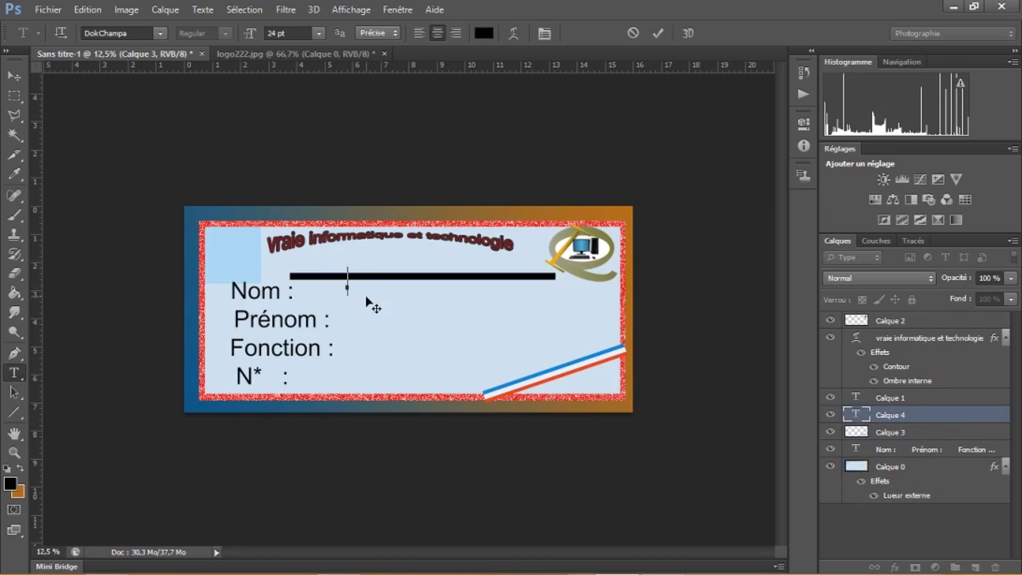
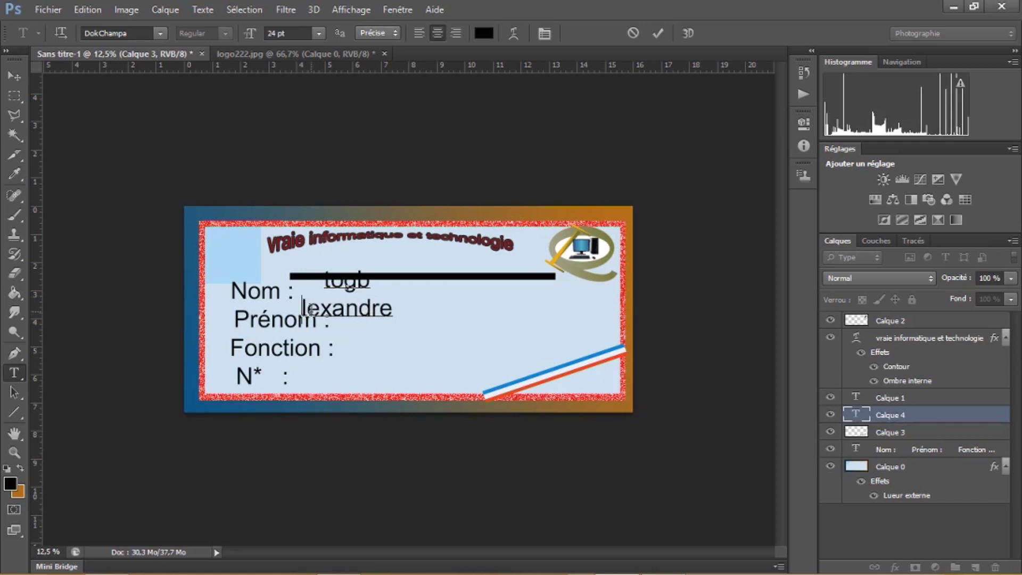
type("A")
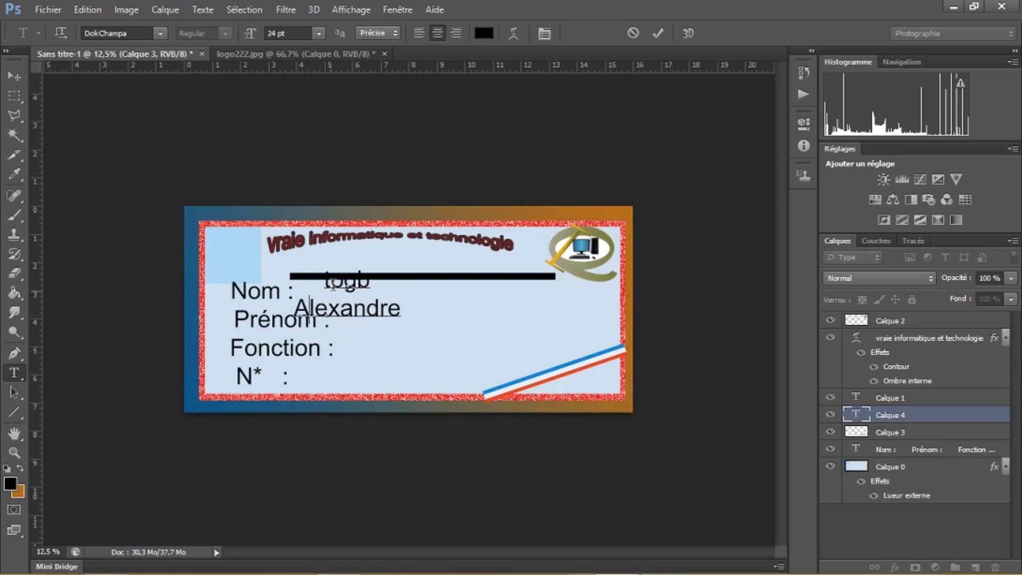
key("BackSpace")
type("T")
Add the function Membre and the member number lines, then commit the text
left_click(401, 309)
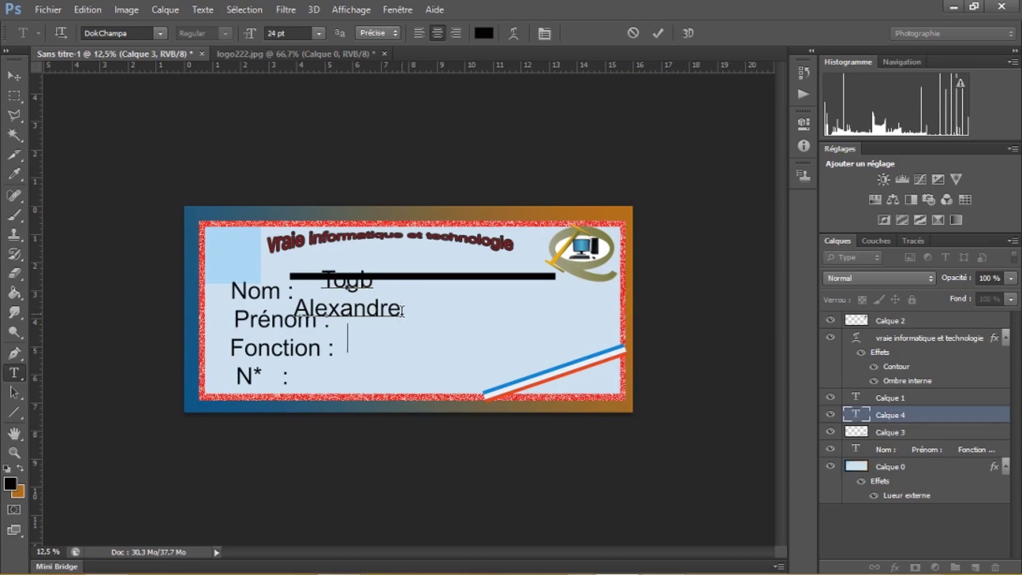
type("Membre")
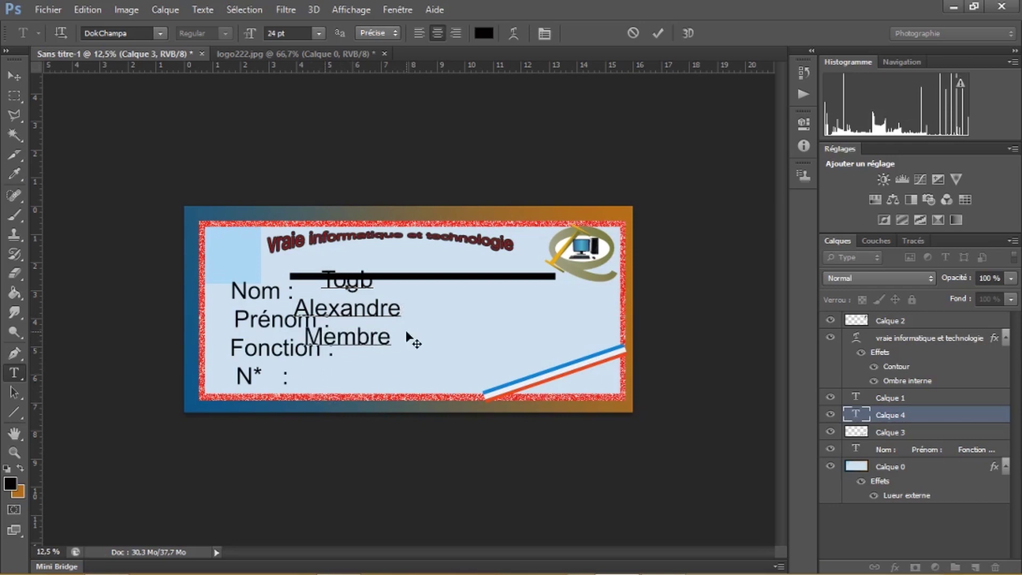
type("000045")
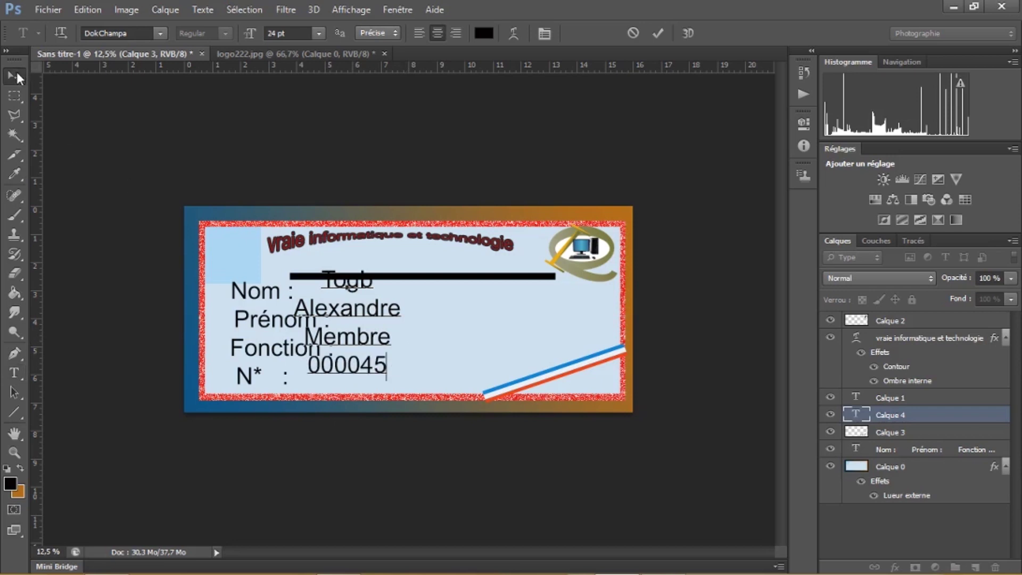
left_click(17, 73)
Move the member details beside their labels and stretch them wider and taller
left_click_drag(359, 313, 396, 328)
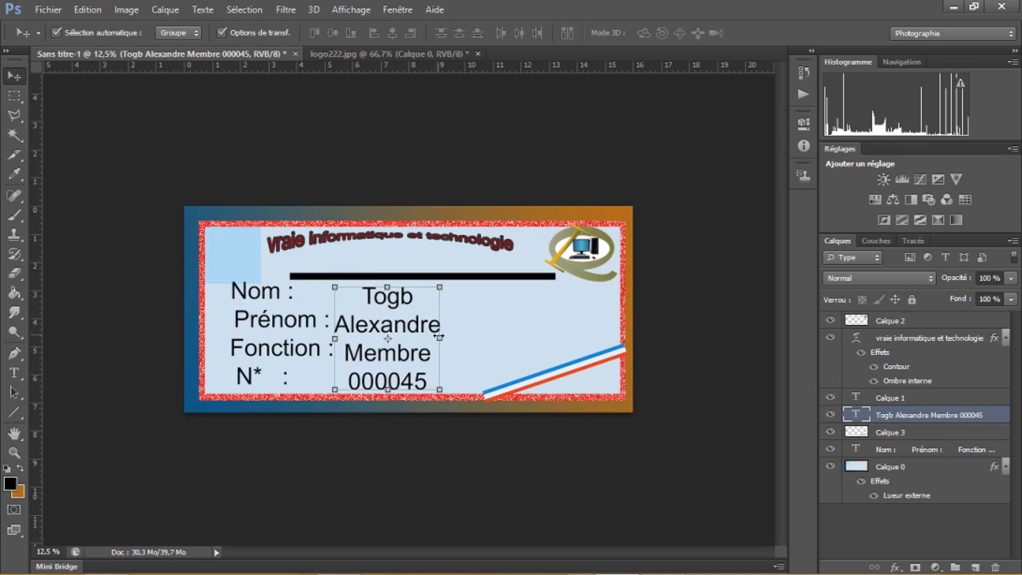
left_click_drag(439, 337, 516, 337)
left_click_drag(428, 283, 427, 281)
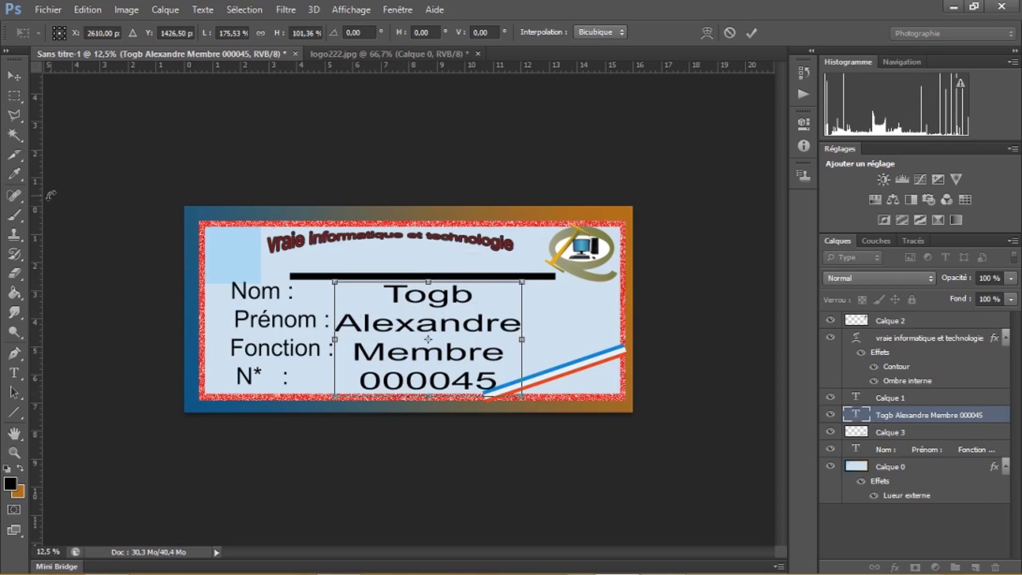
left_click(14, 96)
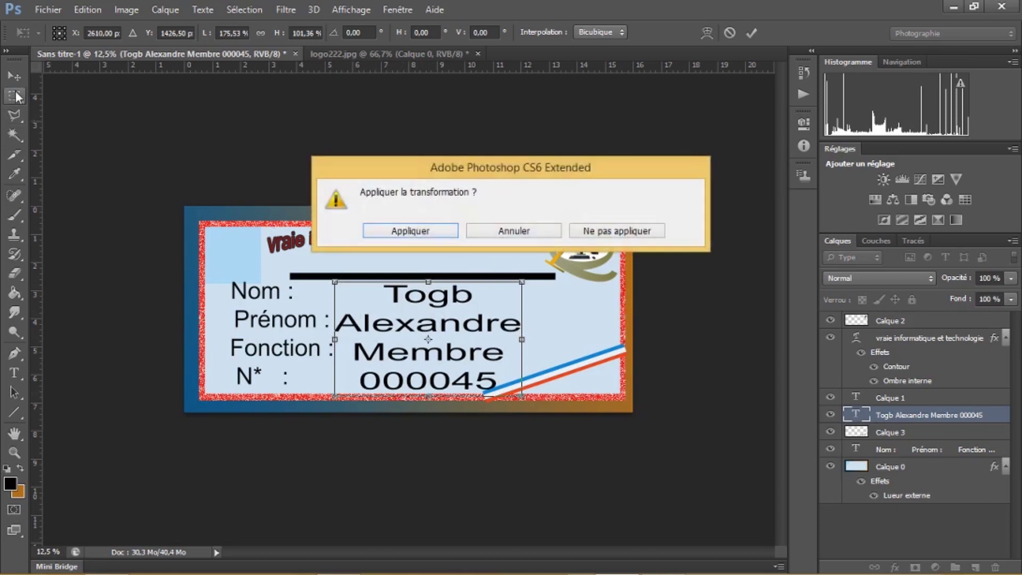
left_click(431, 230)
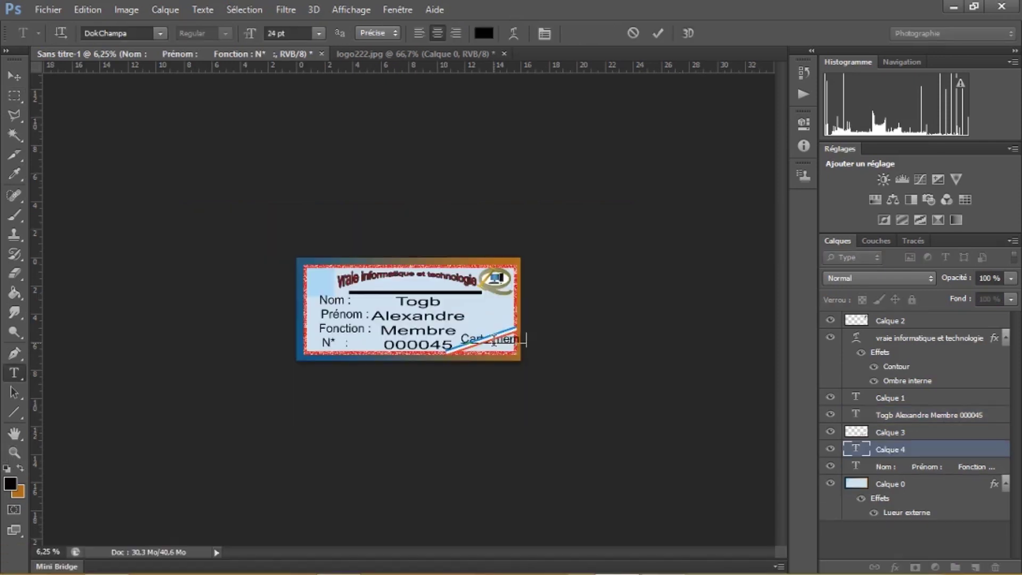
Add the heading 'Carte membre' and position it just under the card title
type("re")
left_click(15, 76)
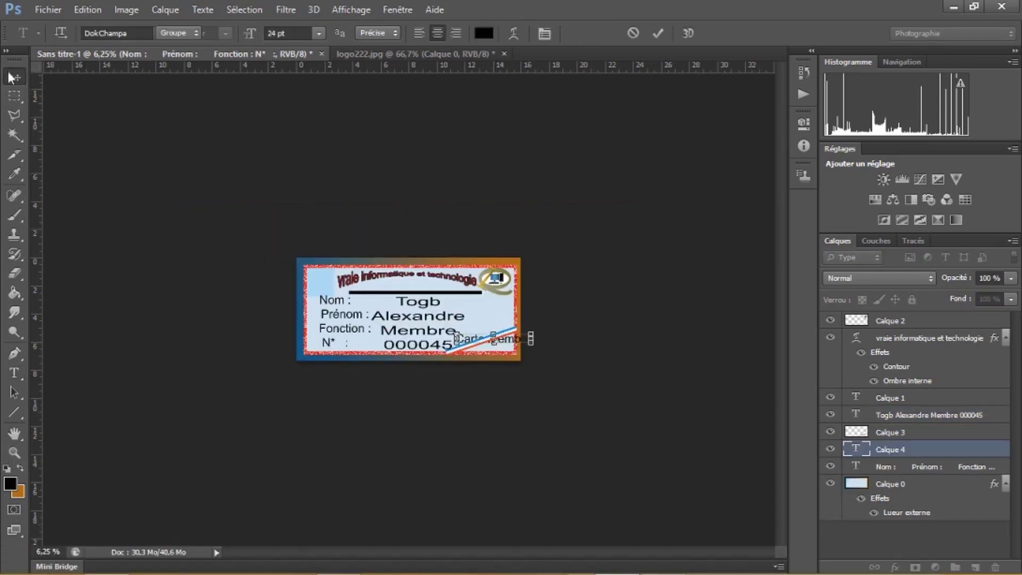
left_click_drag(512, 345, 429, 288)
key("ctrl+plus")
key("m")
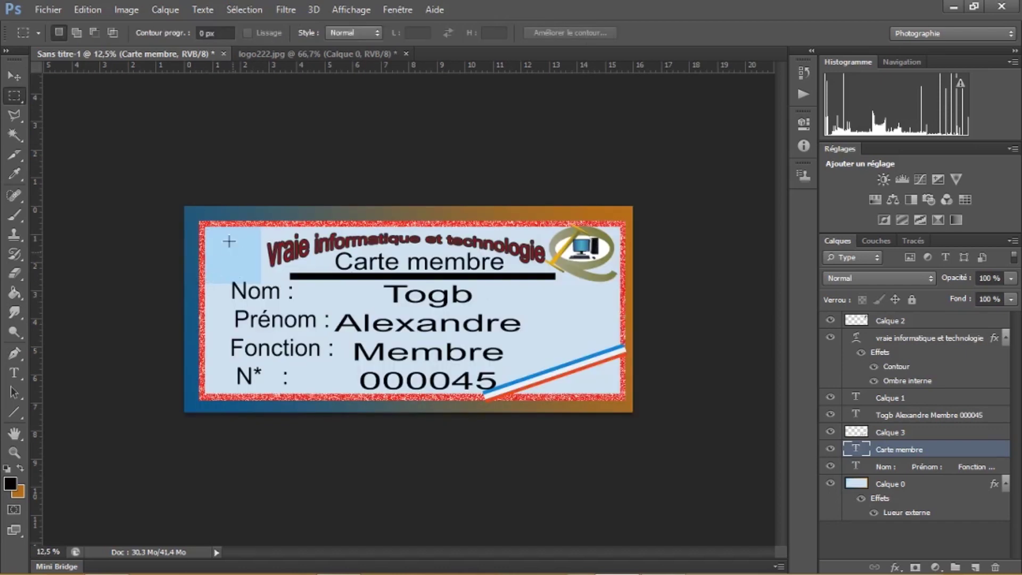
left_click(44, 12)
Open desfi.jpg, select the whole photo and drag it onto the card document
left_click(51, 39)
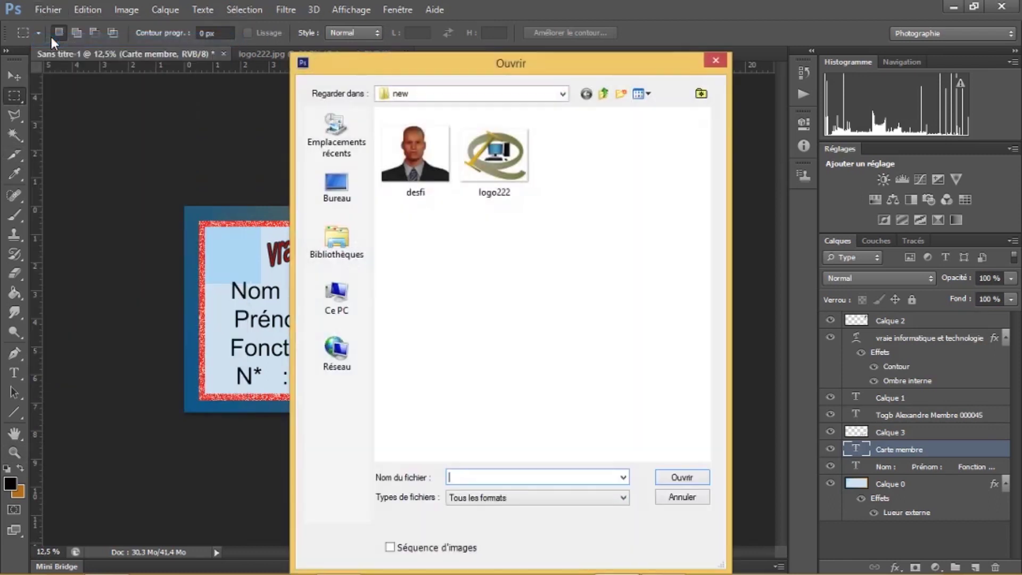
double_click(385, 162)
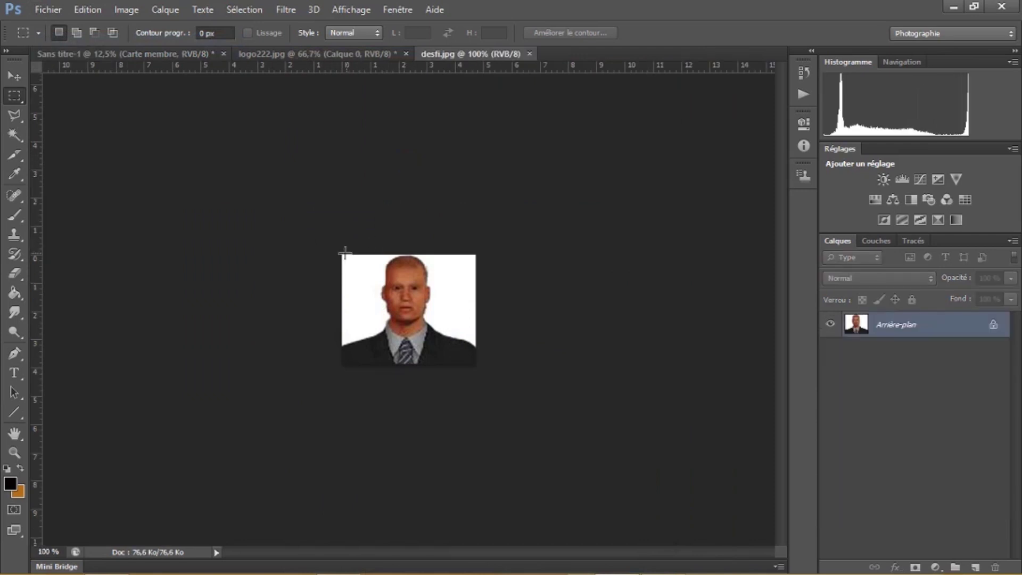
left_click_drag(341, 254, 494, 371)
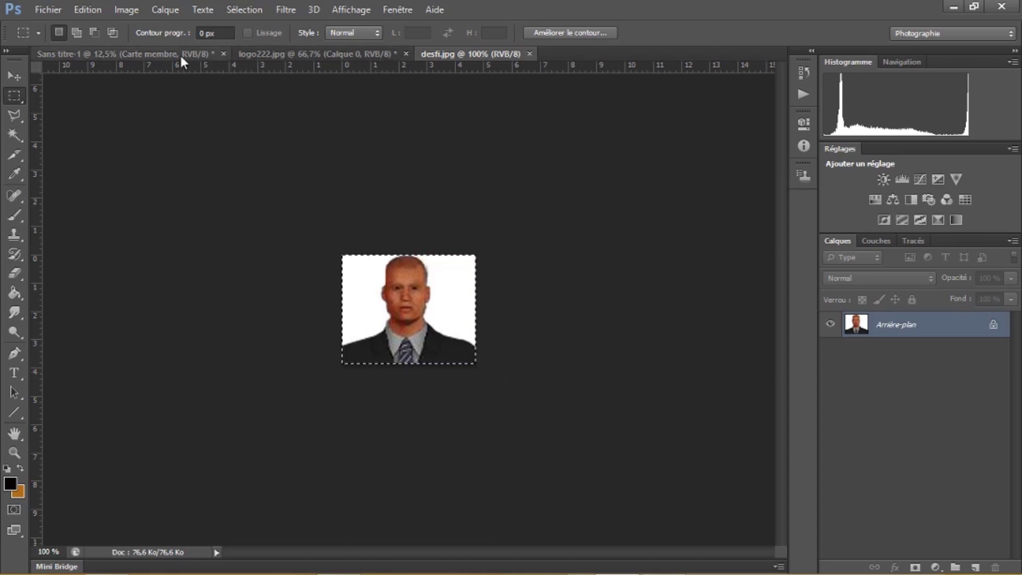
left_click(165, 55)
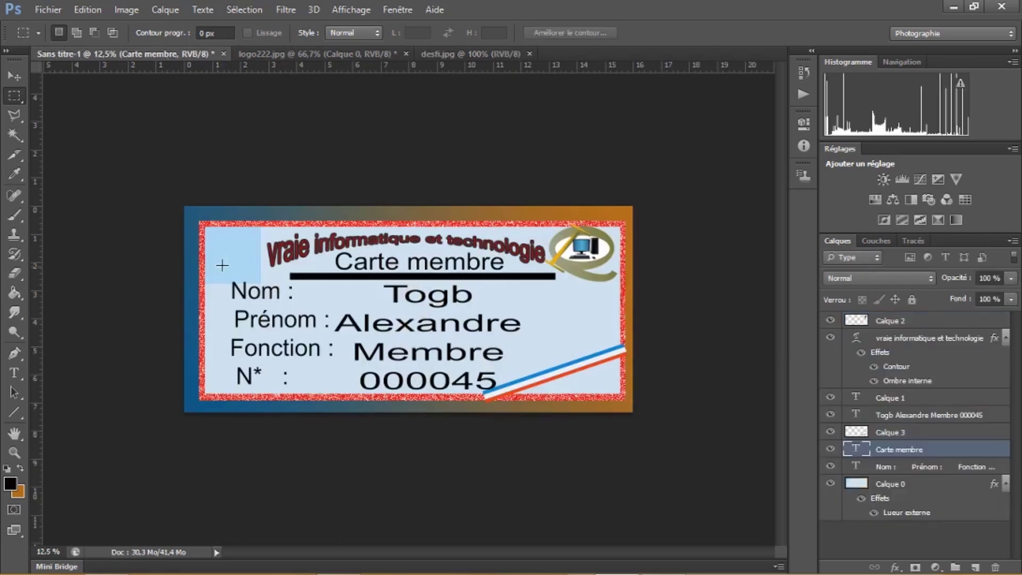
left_click_drag(226, 266, 227, 263)
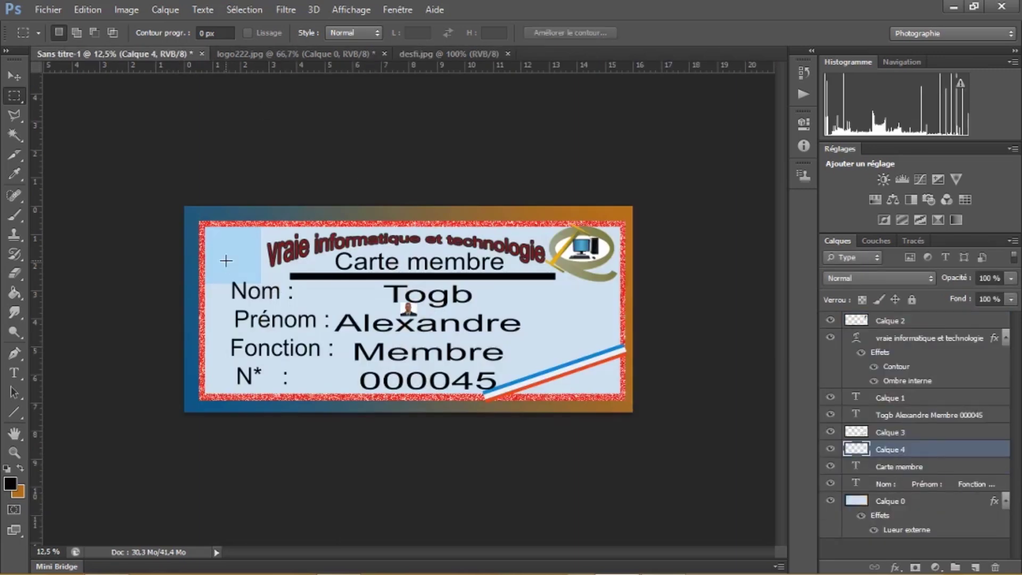
Enlarge the portrait to fill the card's top-left box and apply the transform
left_click(20, 78)
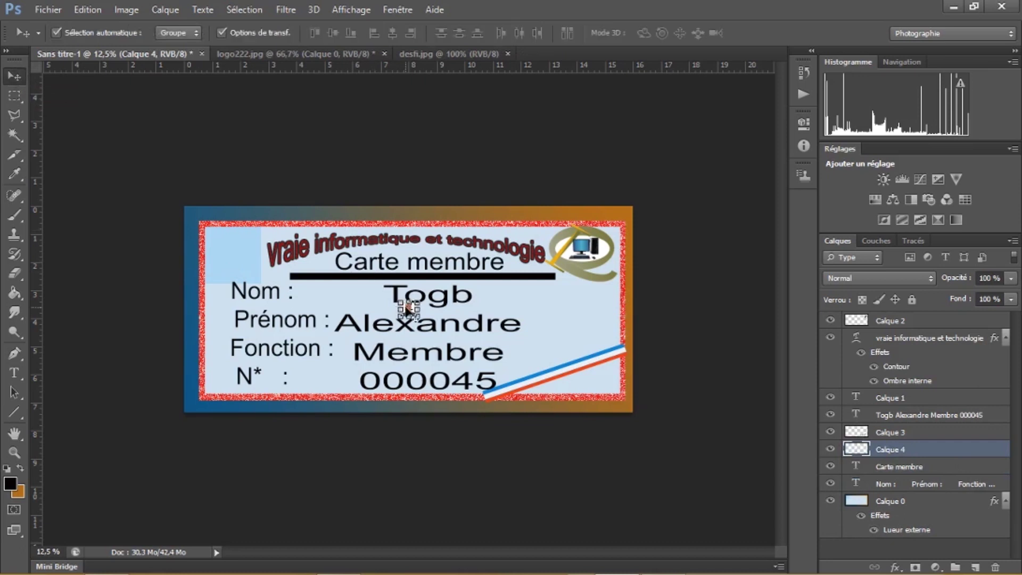
left_click(401, 308)
left_click_drag(400, 309, 229, 277)
left_click_drag(210, 239, 205, 228)
left_click_drag(246, 260, 268, 255)
left_click(15, 96)
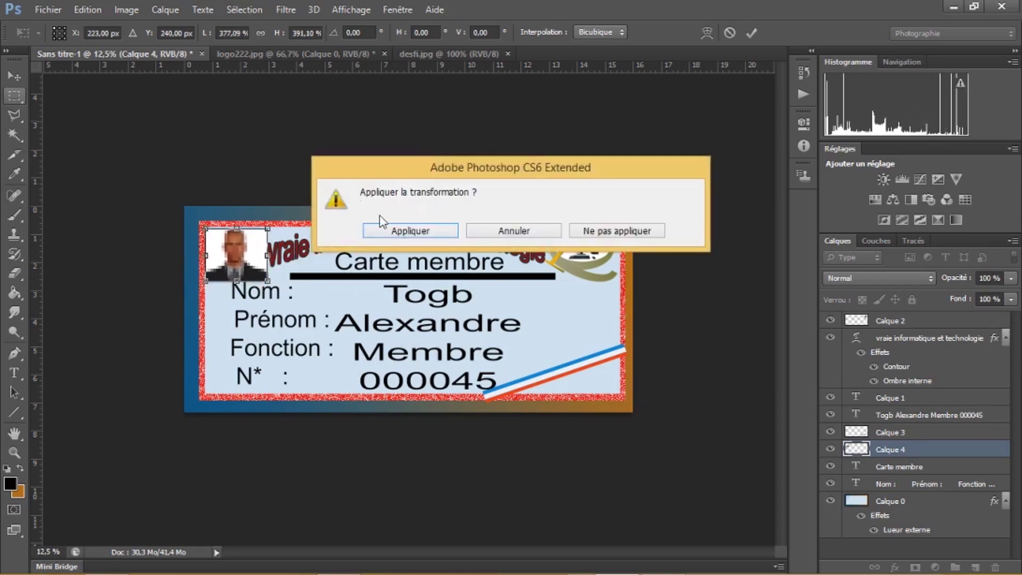
left_click(391, 230)
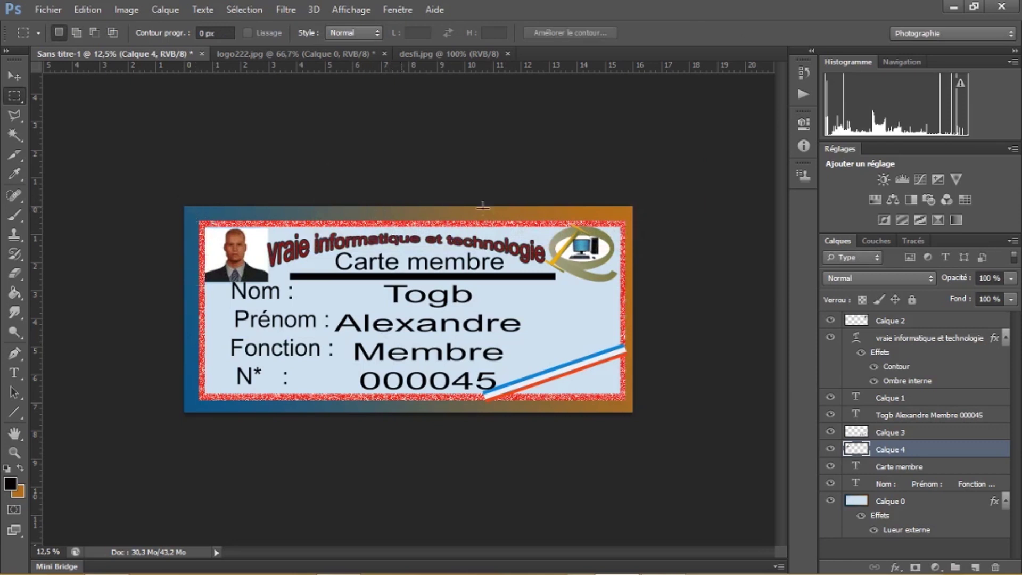
Select the 15.63 × 6.75 cm card area and crop the image to it with Image > Recadrer
left_click_drag(195, 214, 631, 403)
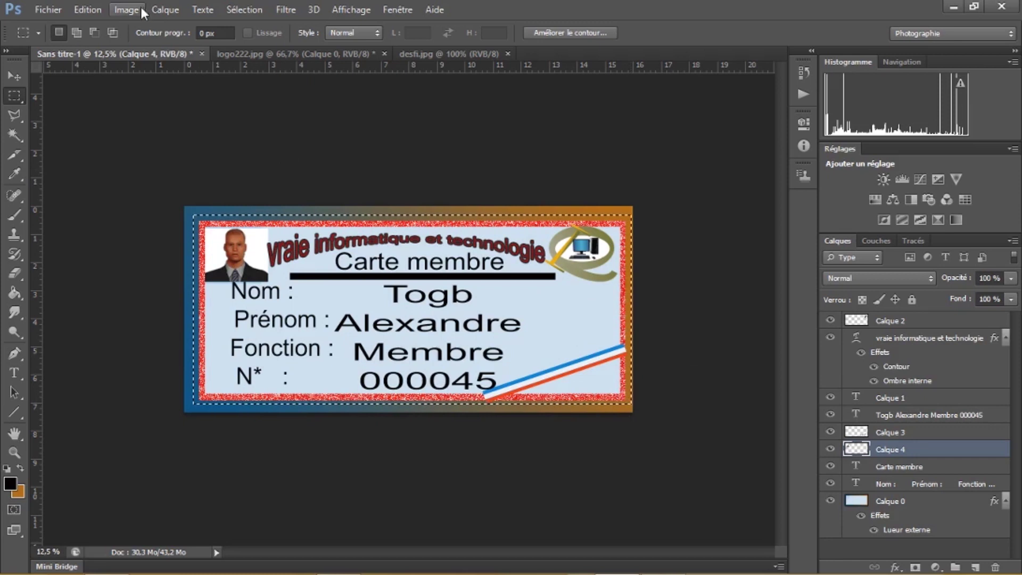
left_click(127, 10)
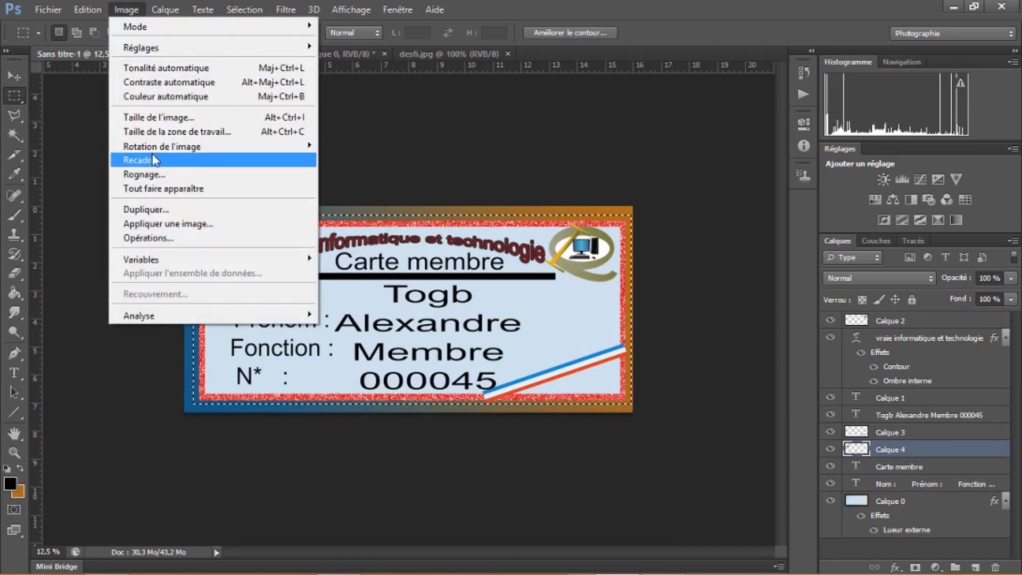
left_click(138, 159)
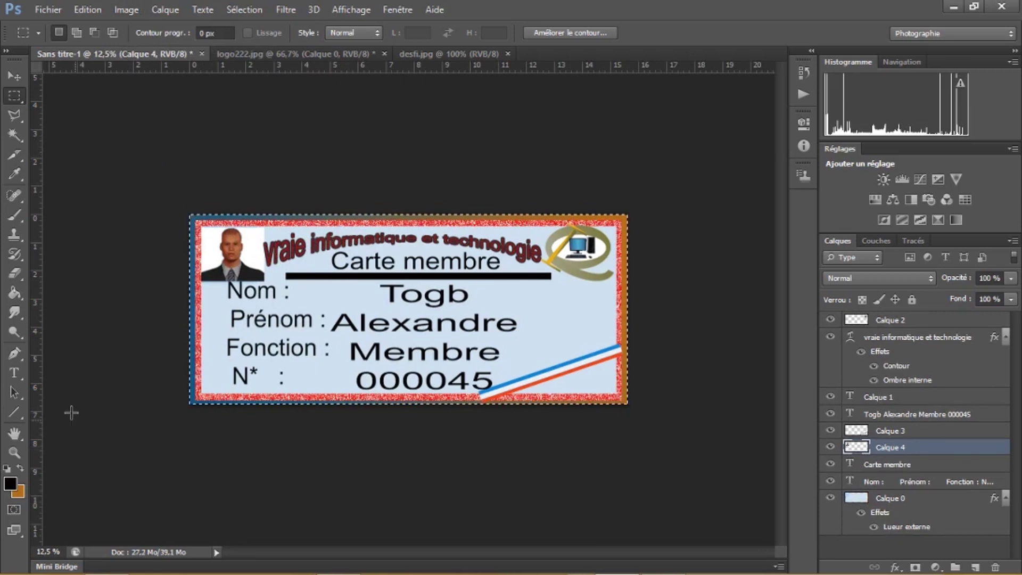
Select all the detail text and change its colour to muted green #658a58
left_click(14, 373)
left_click(405, 317)
key("ctrl+a")
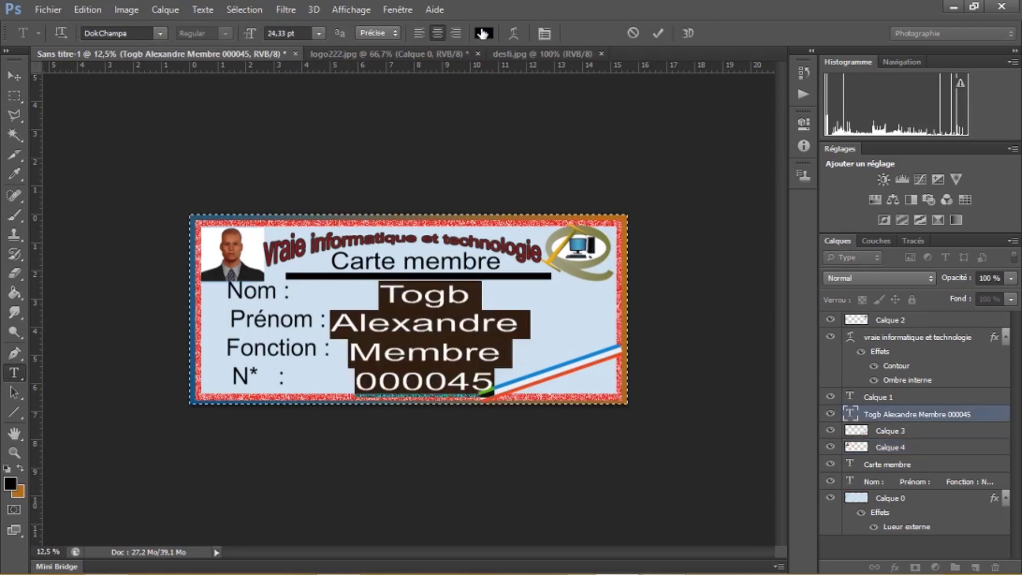
left_click(483, 35)
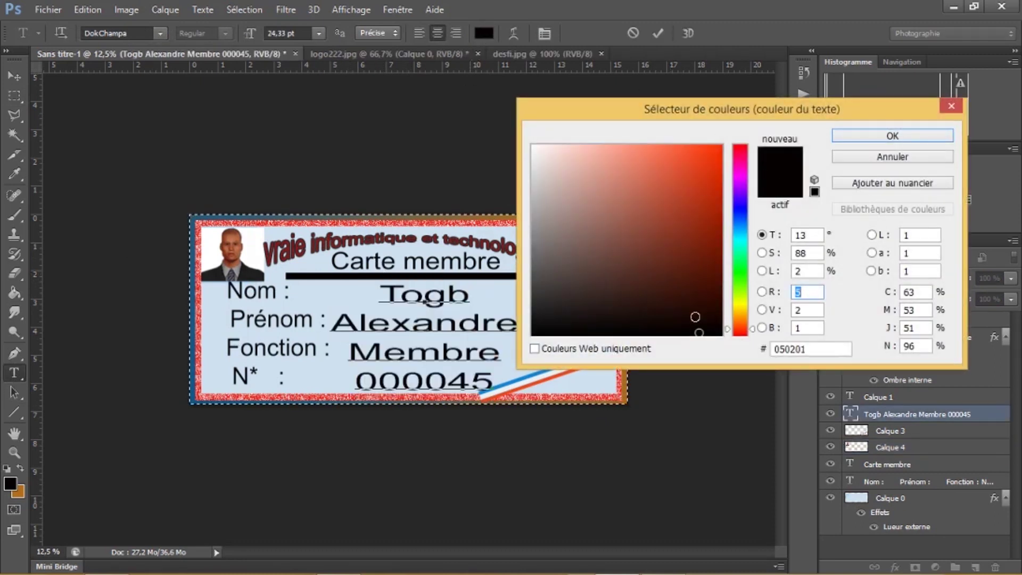
left_click(611, 310)
left_click_drag(610, 310, 627, 288)
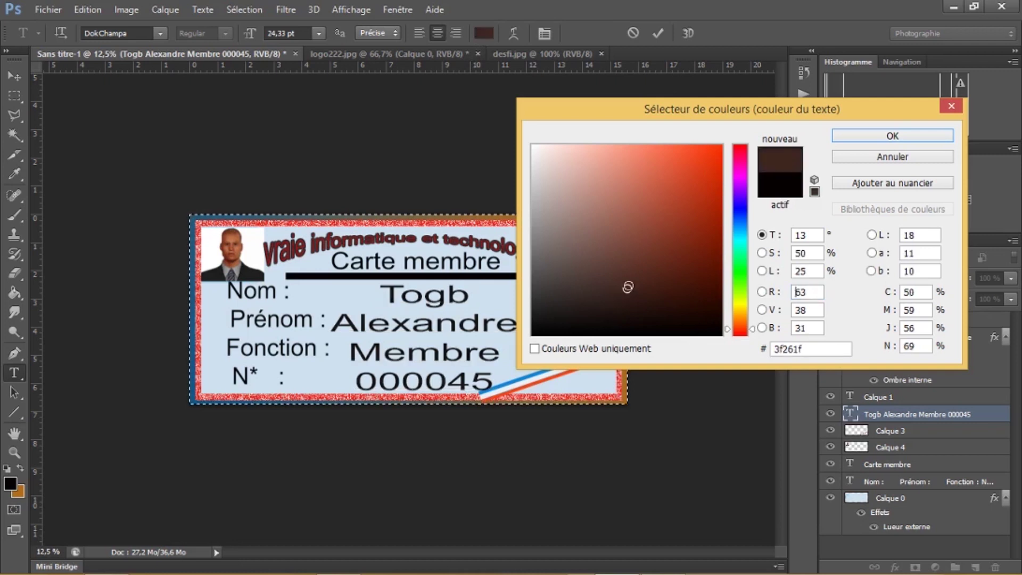
left_click(743, 281)
left_click(666, 281)
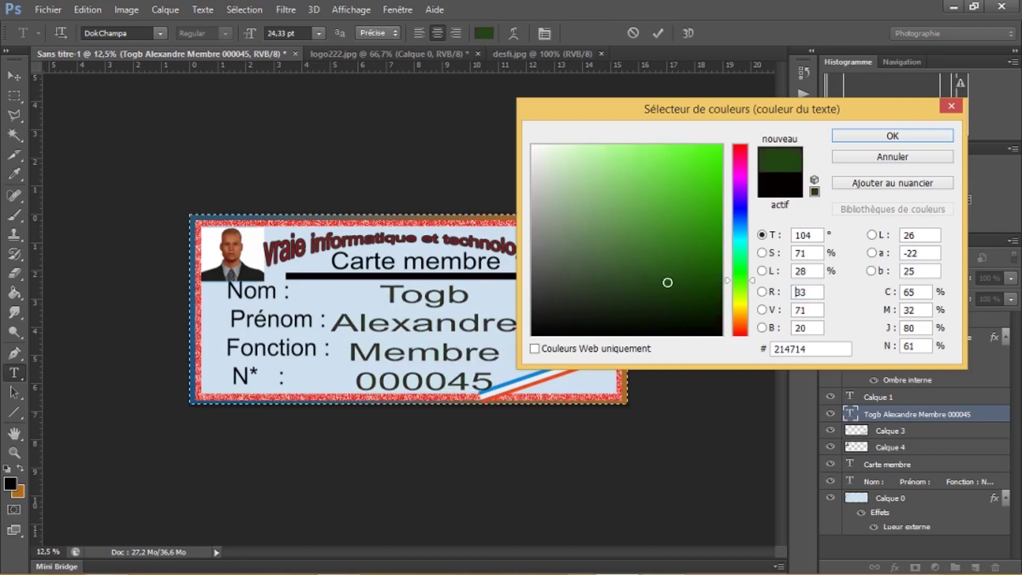
left_click(640, 257)
left_click(607, 237)
left_click(606, 199)
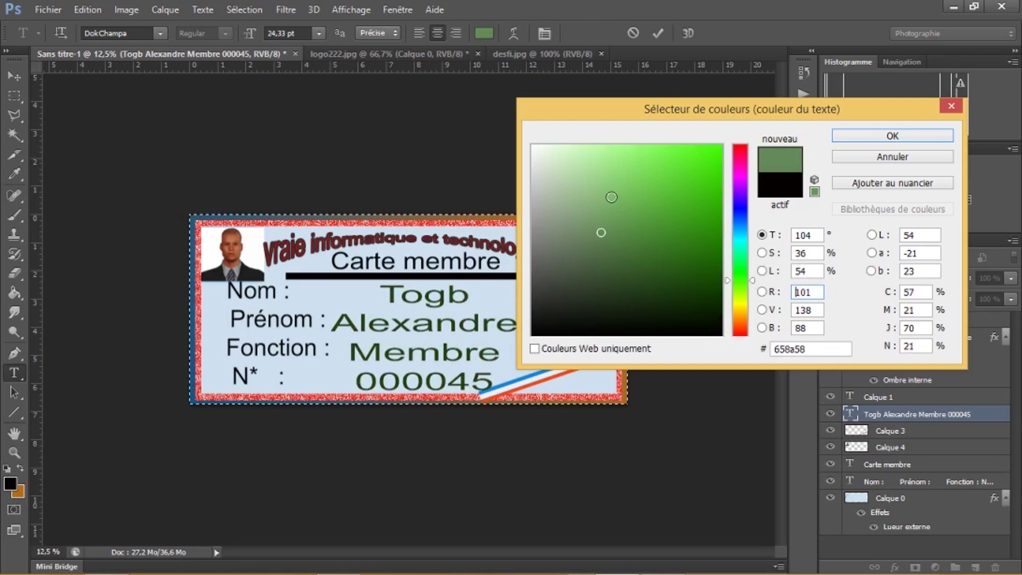
left_click(641, 235)
left_click(877, 136)
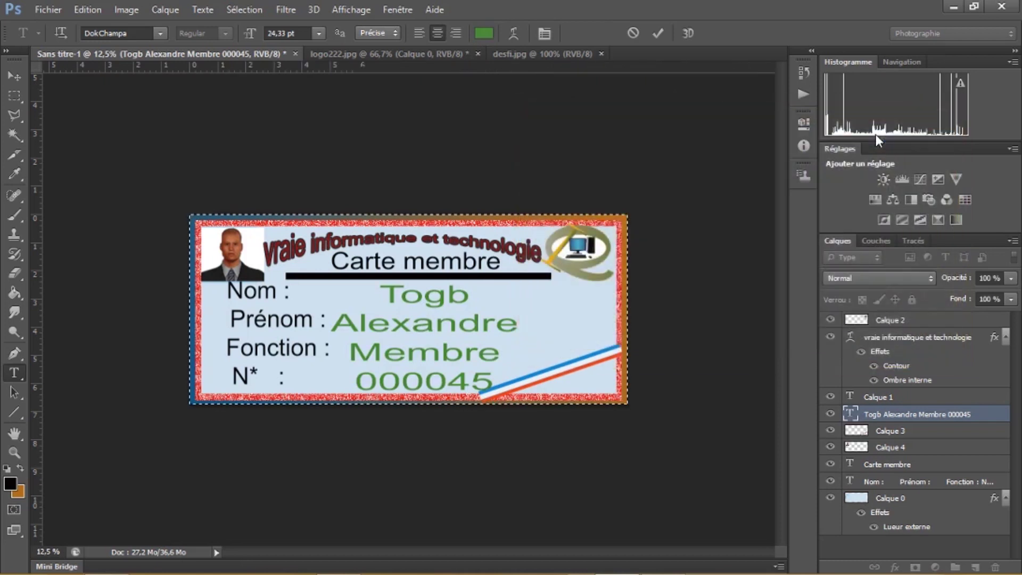
Check the font size list, leaving the text size unchanged
left_click(318, 34)
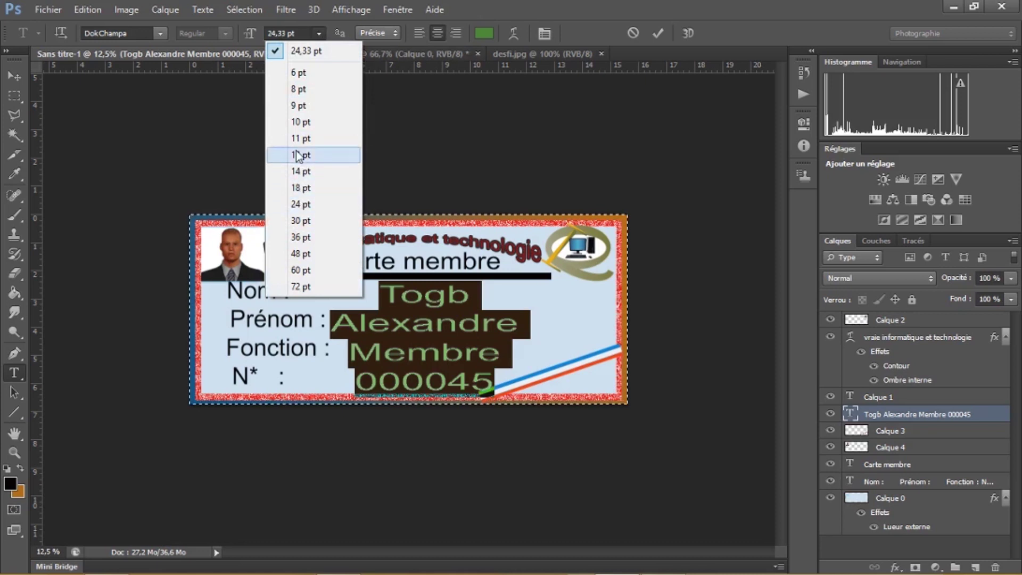
left_click(373, 122)
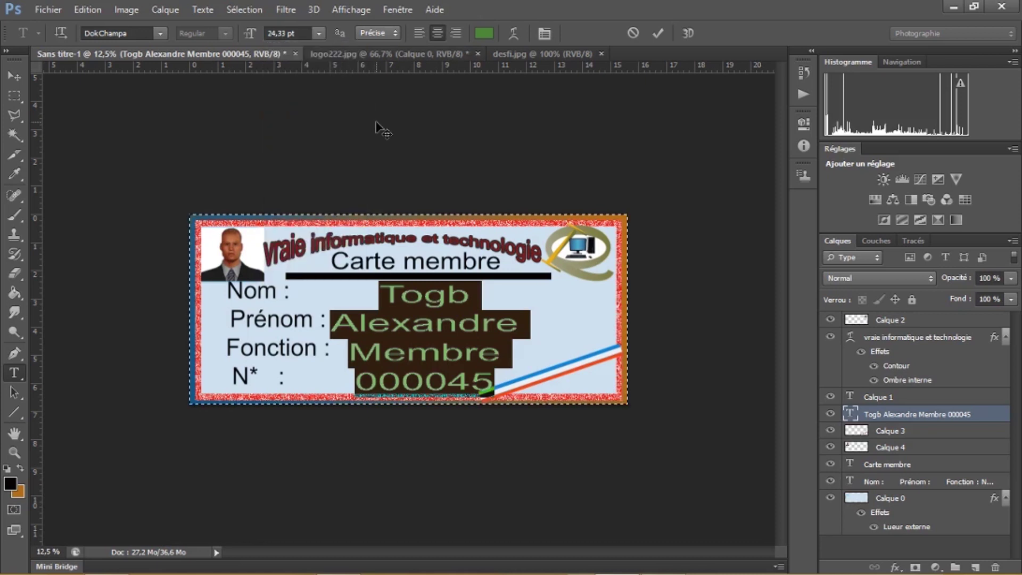
left_click(161, 33)
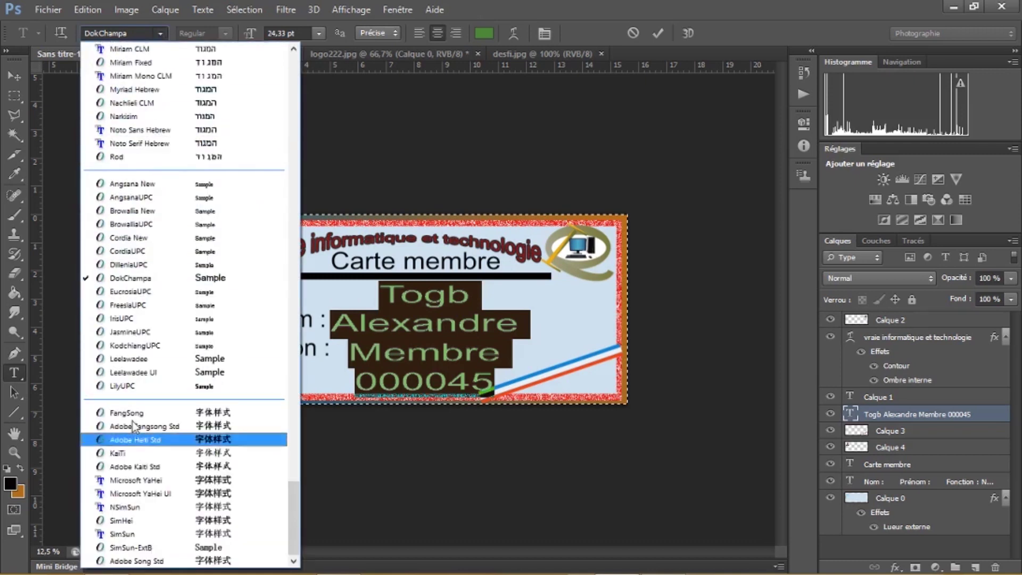
Apply the AR DECODE font to the detail text, commit it and deselect the card
scroll(133, 426, "up", 15)
left_click(219, 112)
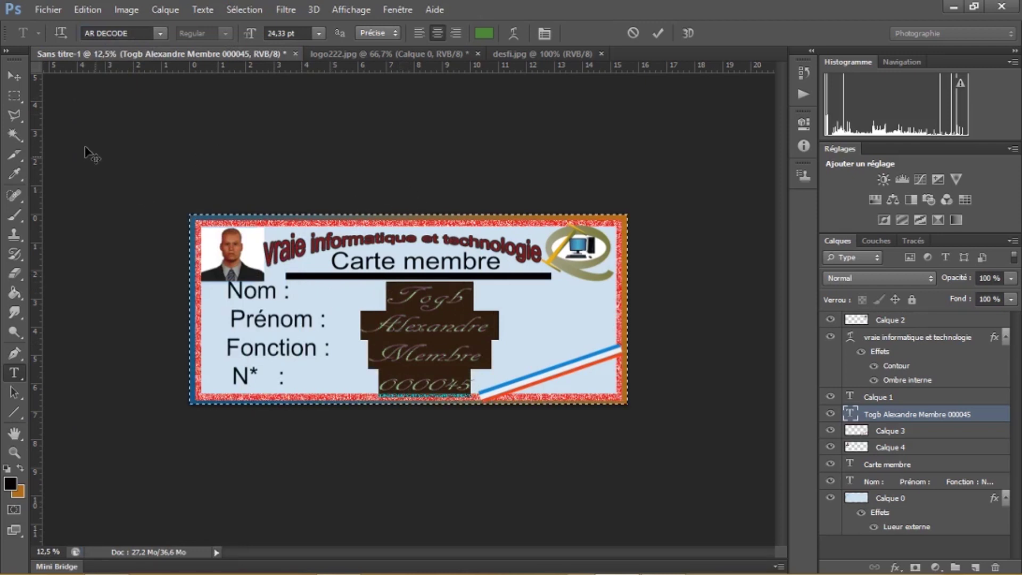
left_click(14, 93)
key("ctrl+d")
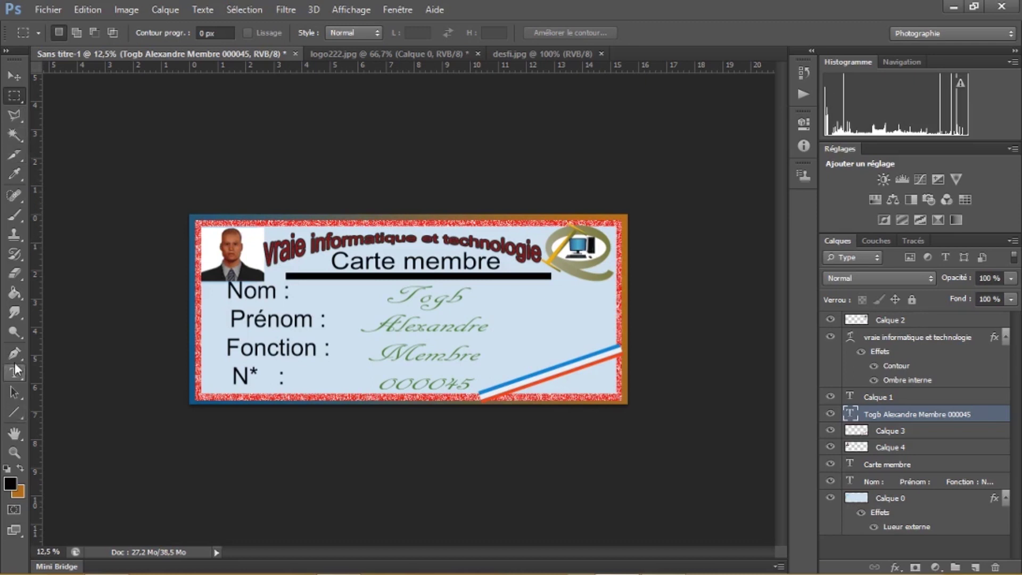
Reselect all the detail text and change its colour to near-black 000100
left_click(14, 374)
left_click(400, 301)
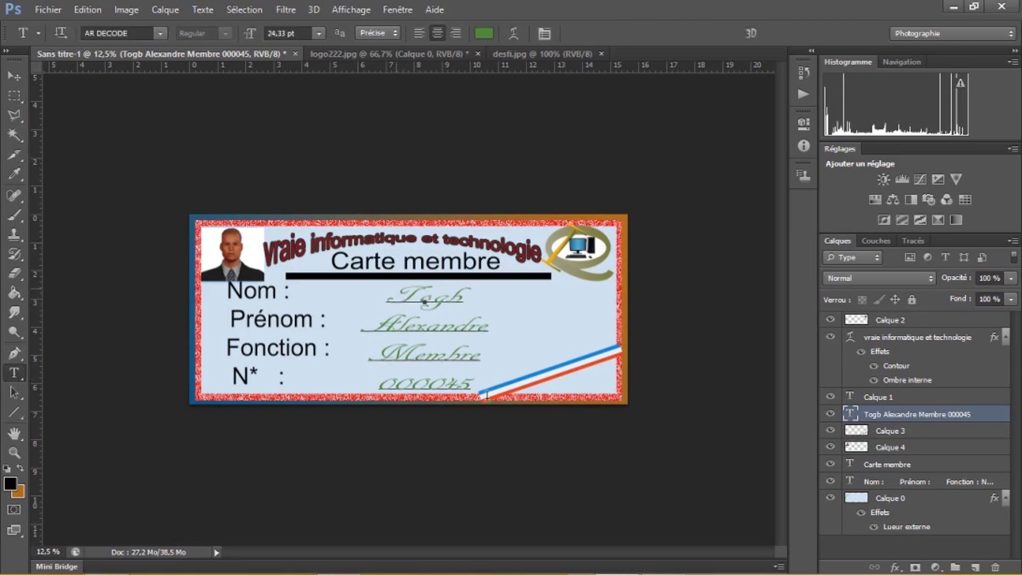
key("ctrl+a")
left_click(484, 33)
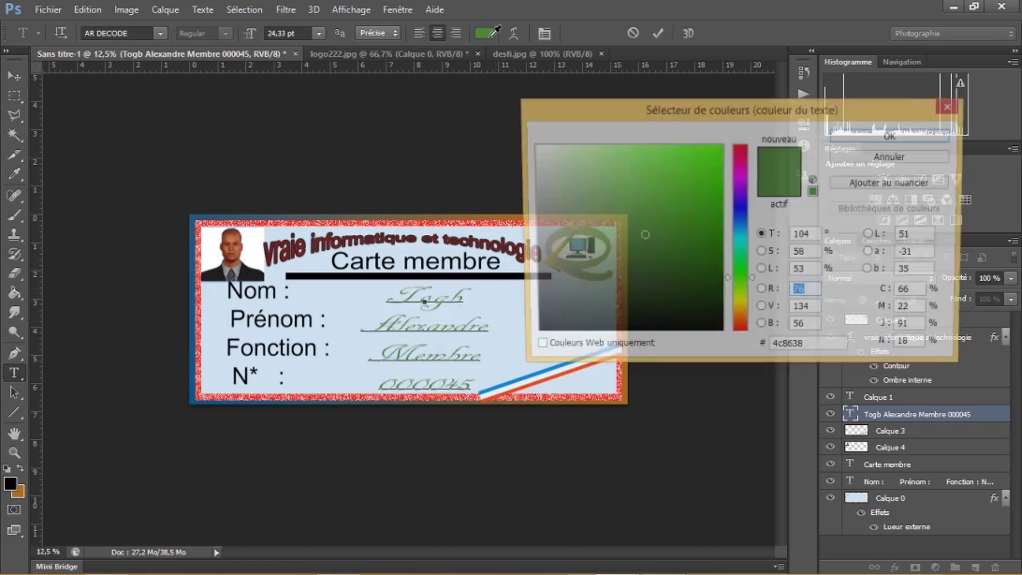
left_click(692, 323)
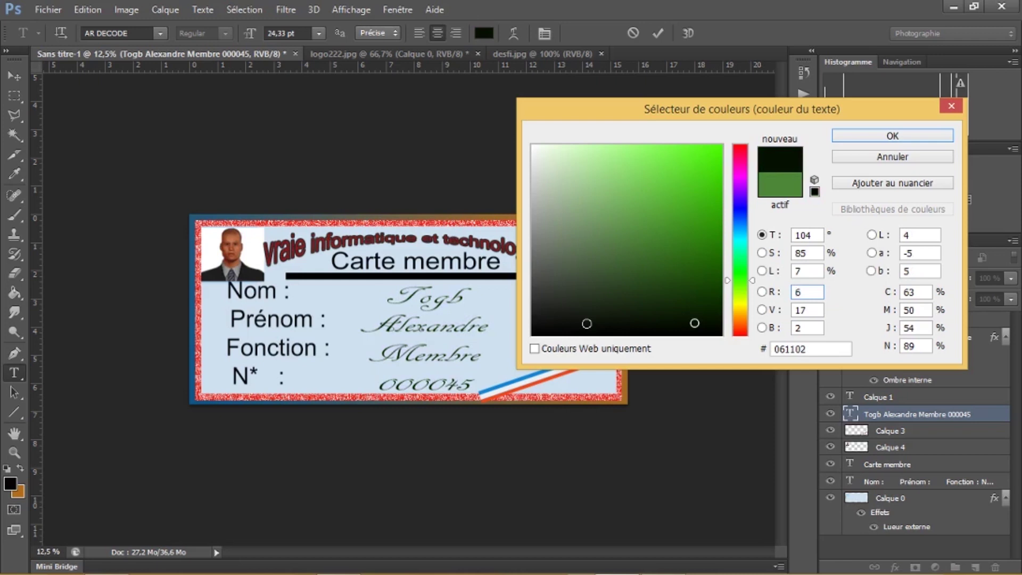
left_click(713, 330)
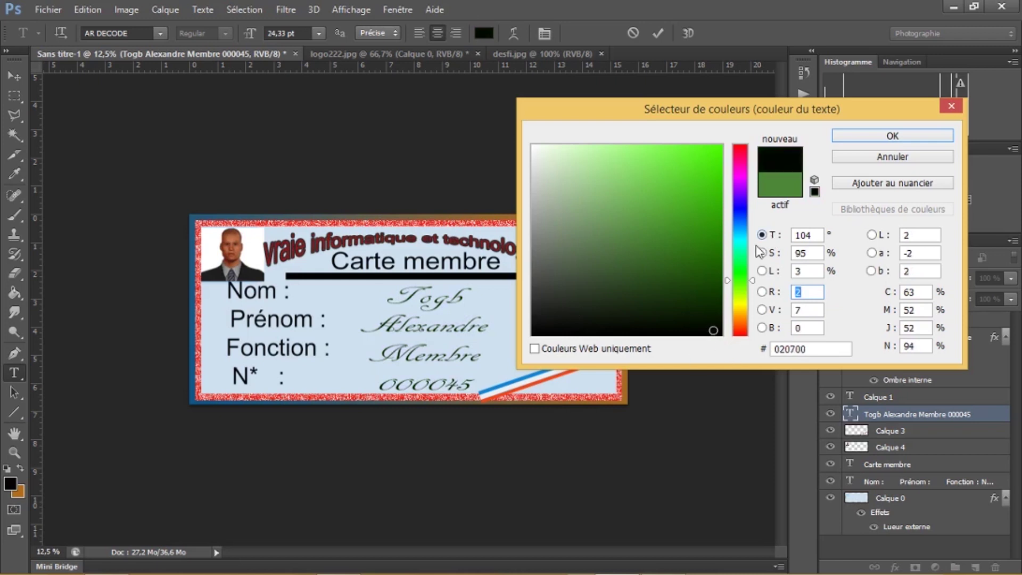
left_click(559, 325)
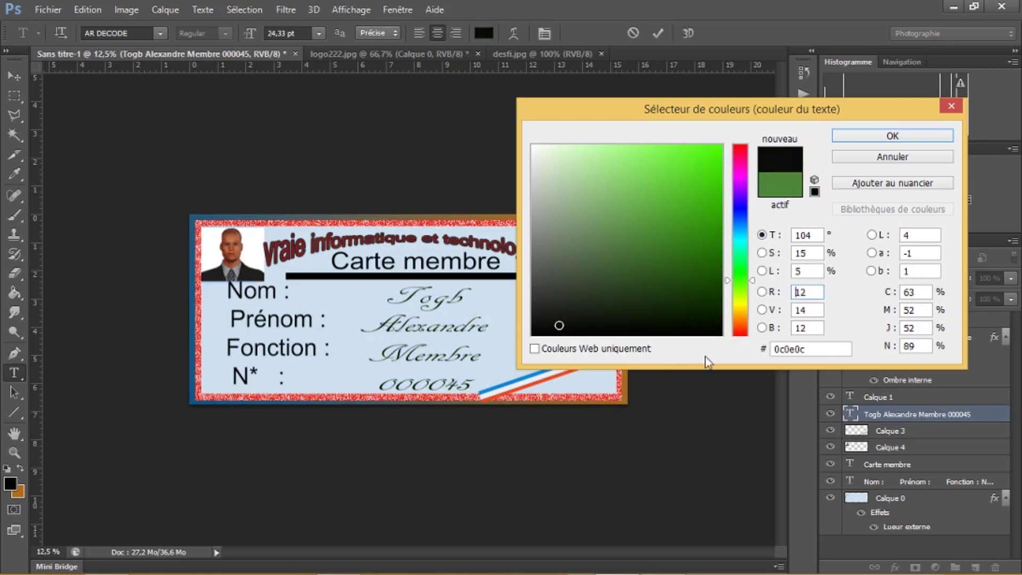
left_click(714, 335)
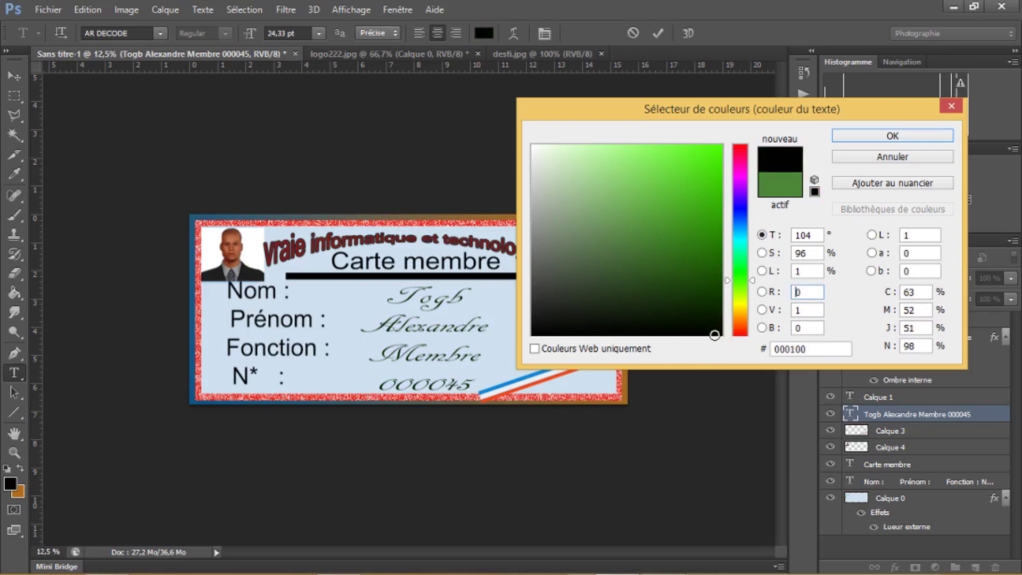
left_click(873, 138)
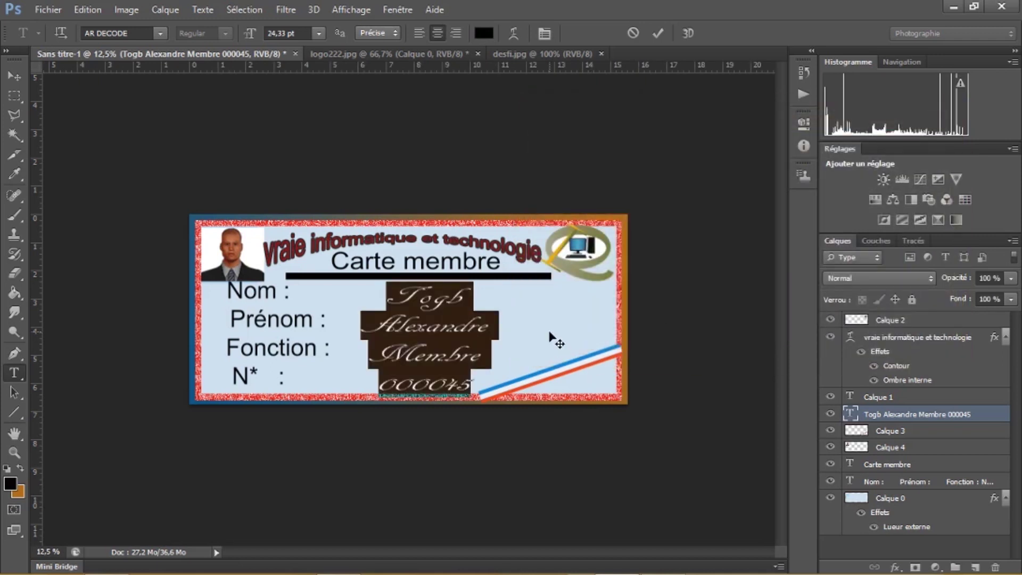
left_click(14, 96)
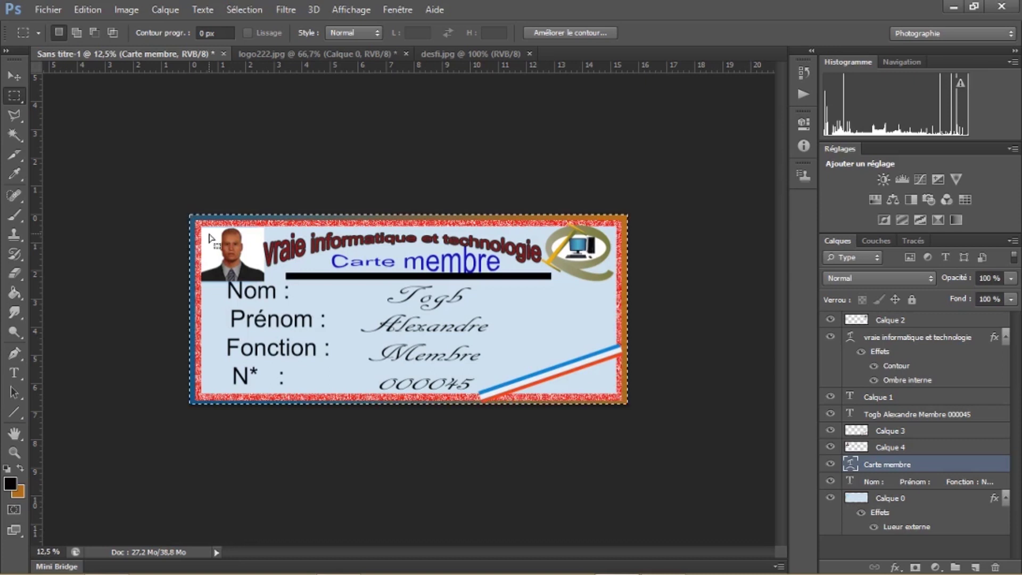
Start a new document measured in centimetres with resolution in pixels per centimetre
left_click(52, 9)
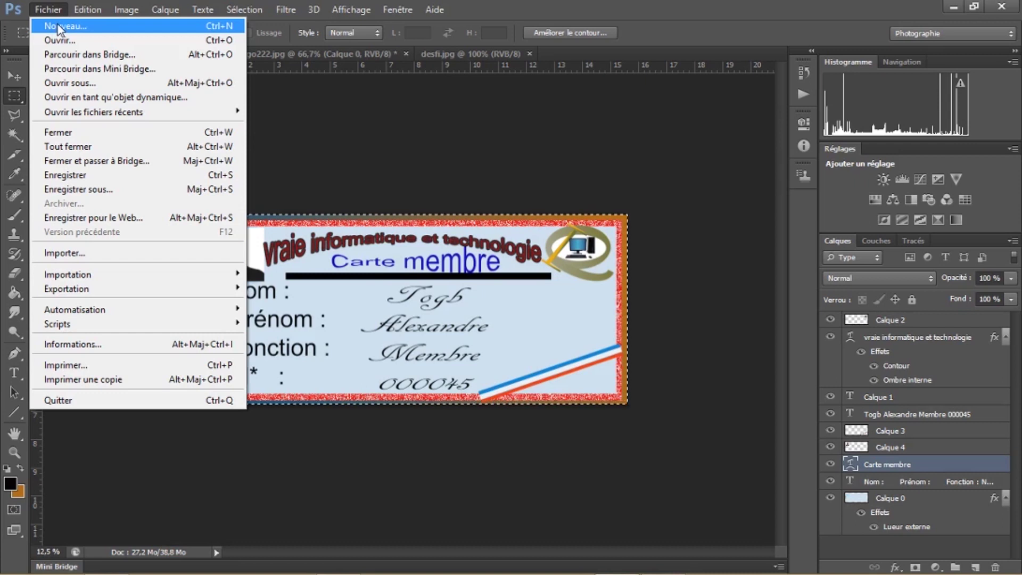
left_click(57, 25)
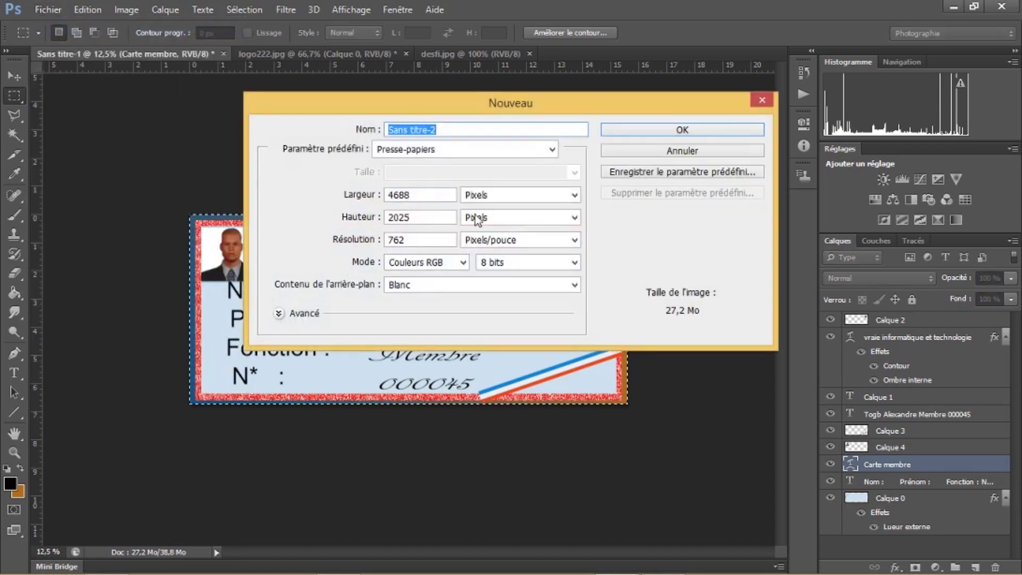
left_click(576, 195)
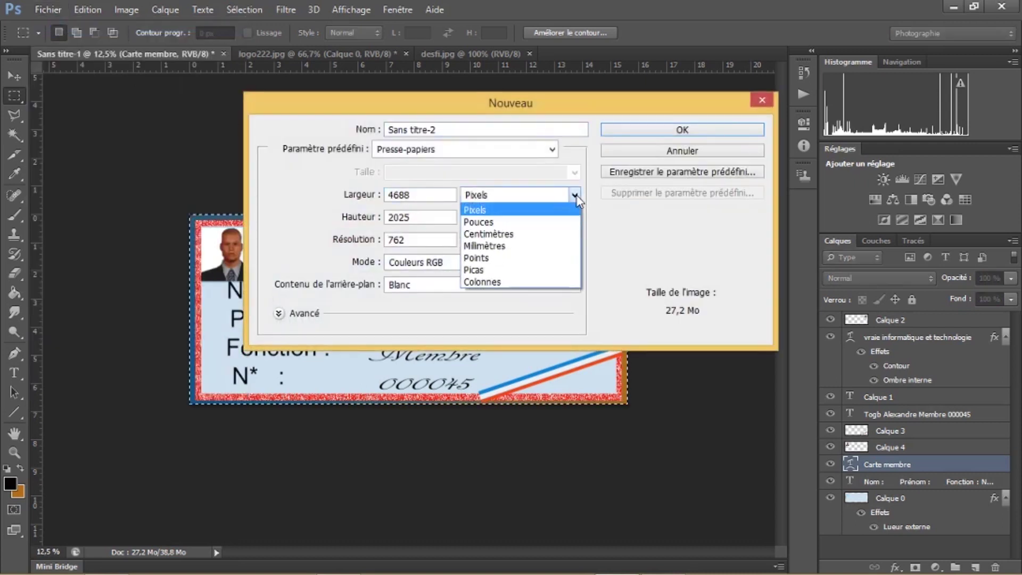
left_click(550, 233)
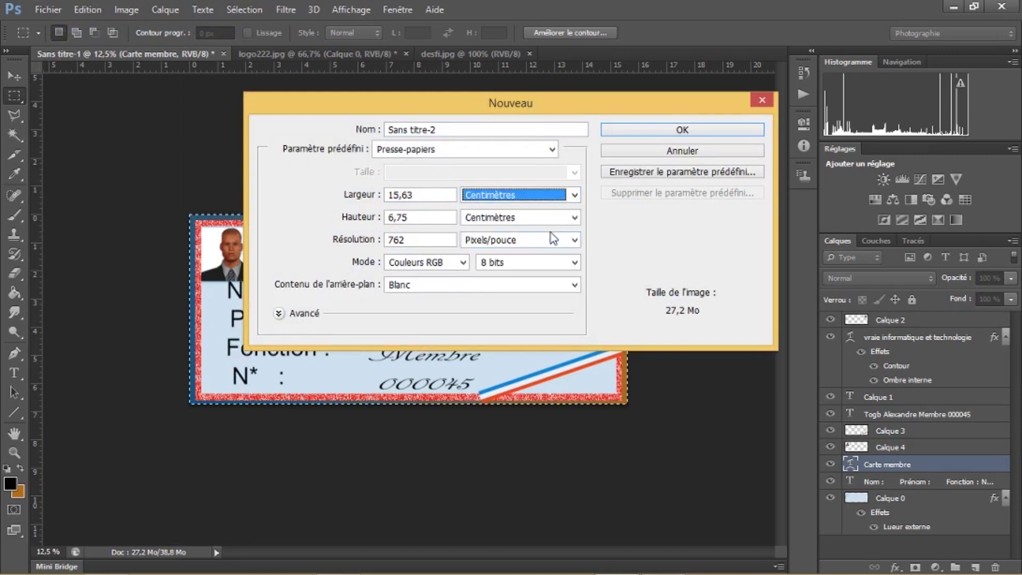
left_click(574, 217)
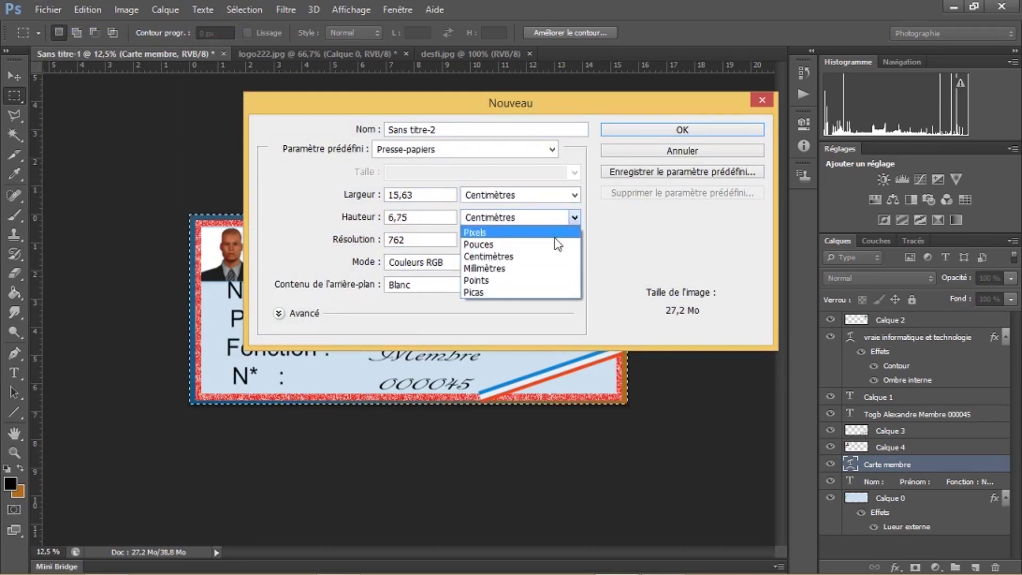
left_click(545, 258)
left_click(574, 240)
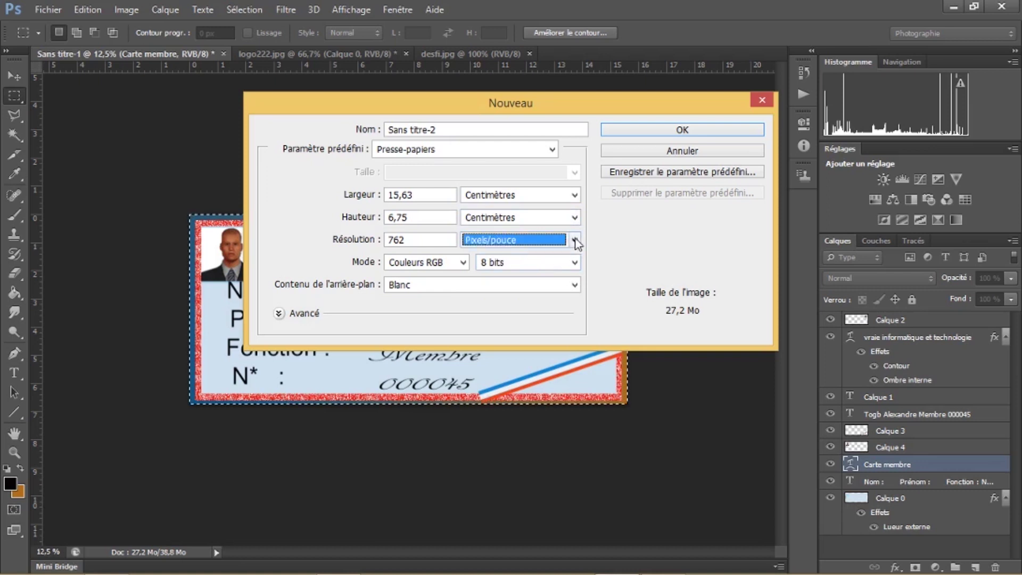
left_click(545, 267)
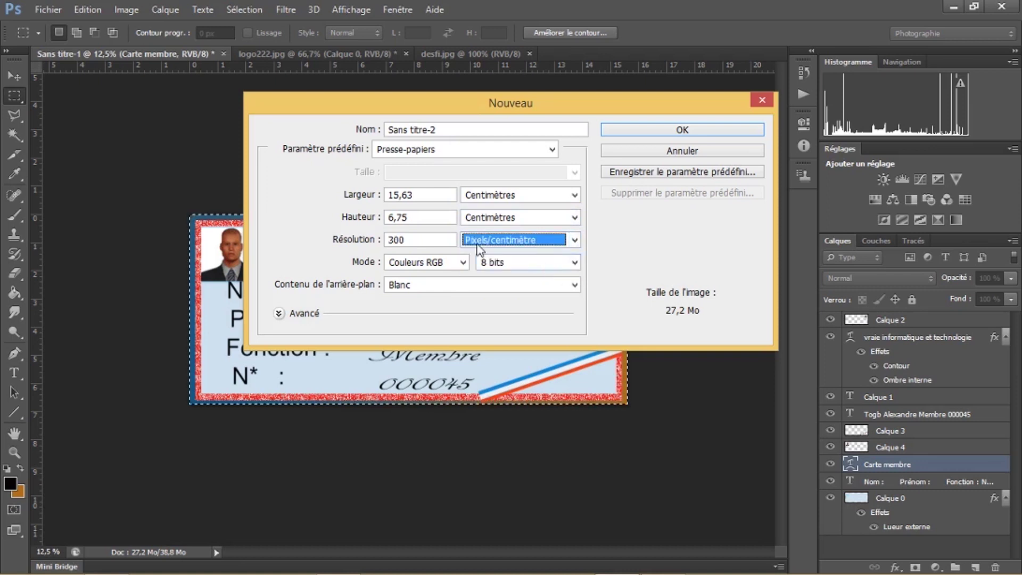
Enter width 16 cm and height 30 cm and create the 300 px/cm document
left_click_drag(437, 198, 366, 198)
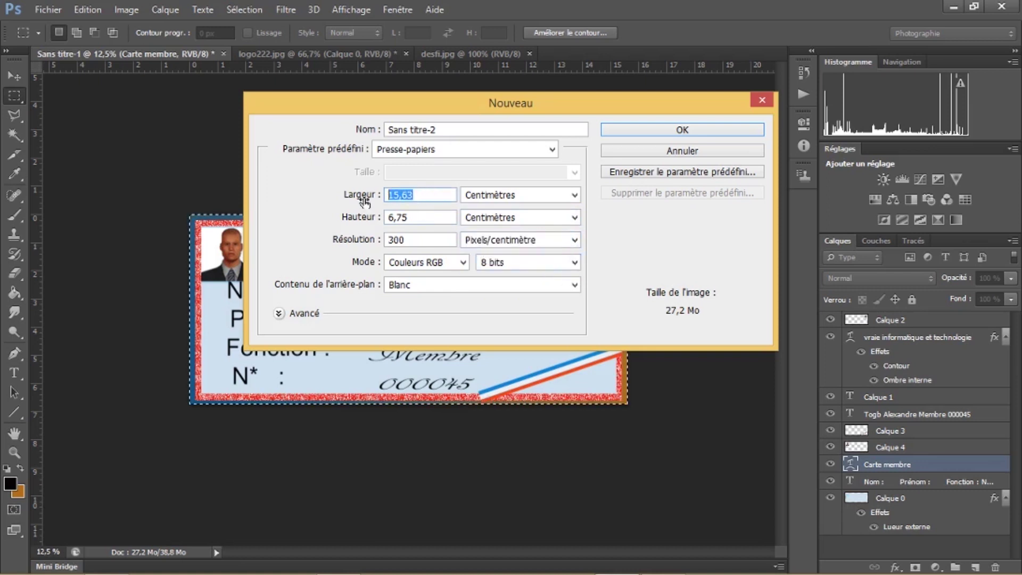
type("16")
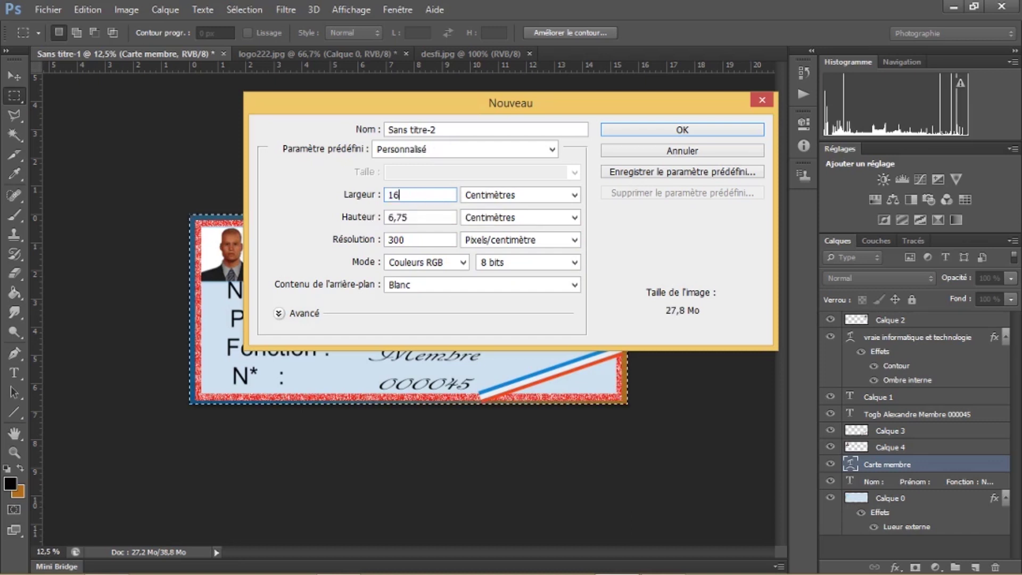
left_click_drag(413, 217, 362, 215)
type("30")
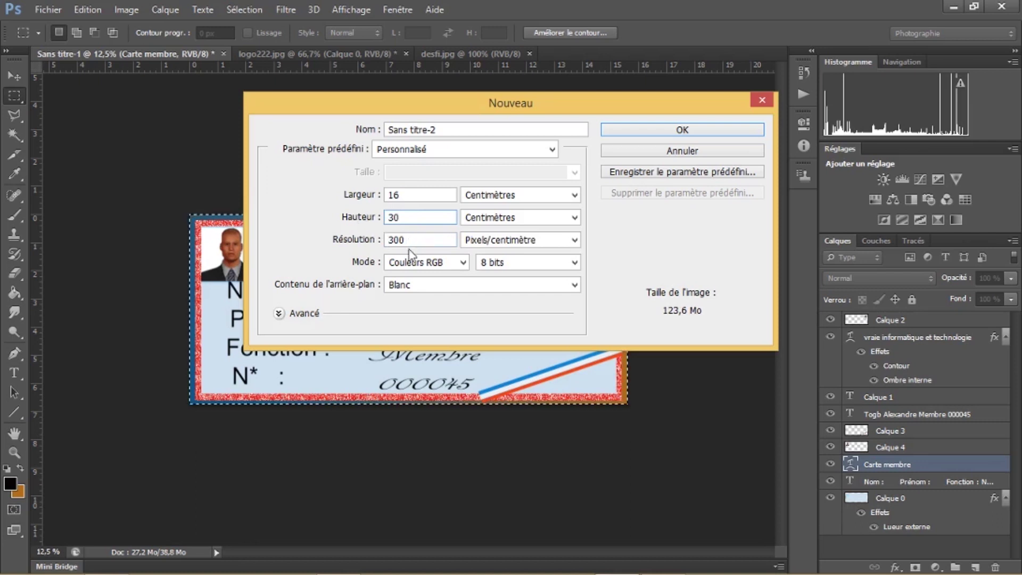
left_click(693, 129)
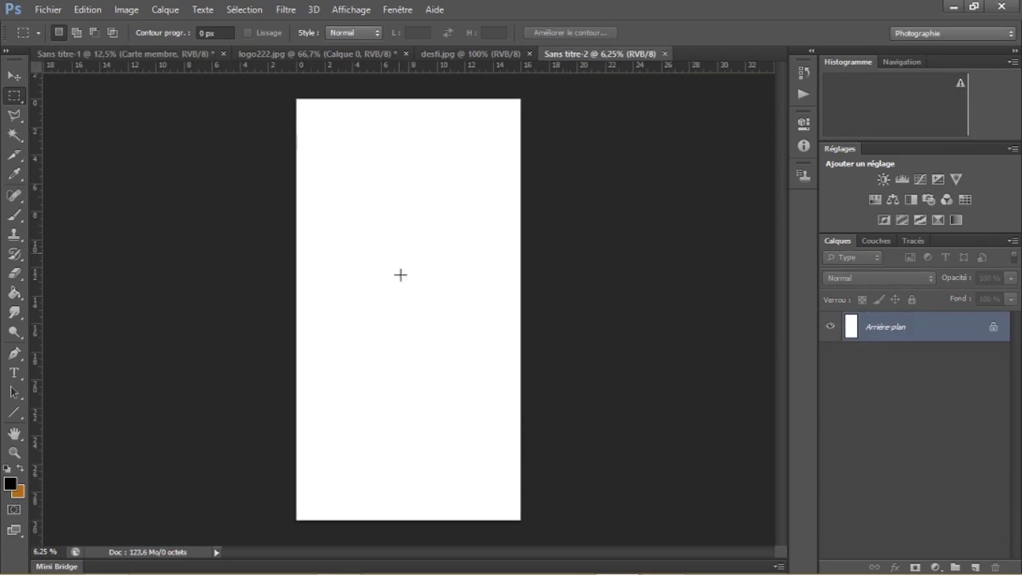
Zoom the blank sheet in twice to 12.5% and scroll up to its top
left_click(14, 453)
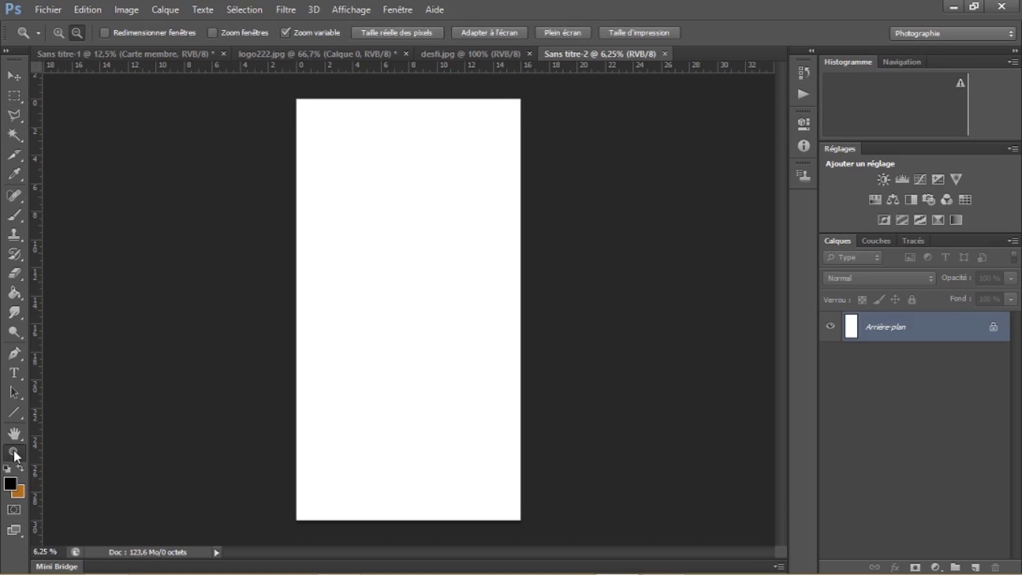
left_click(328, 167)
left_click(328, 167)
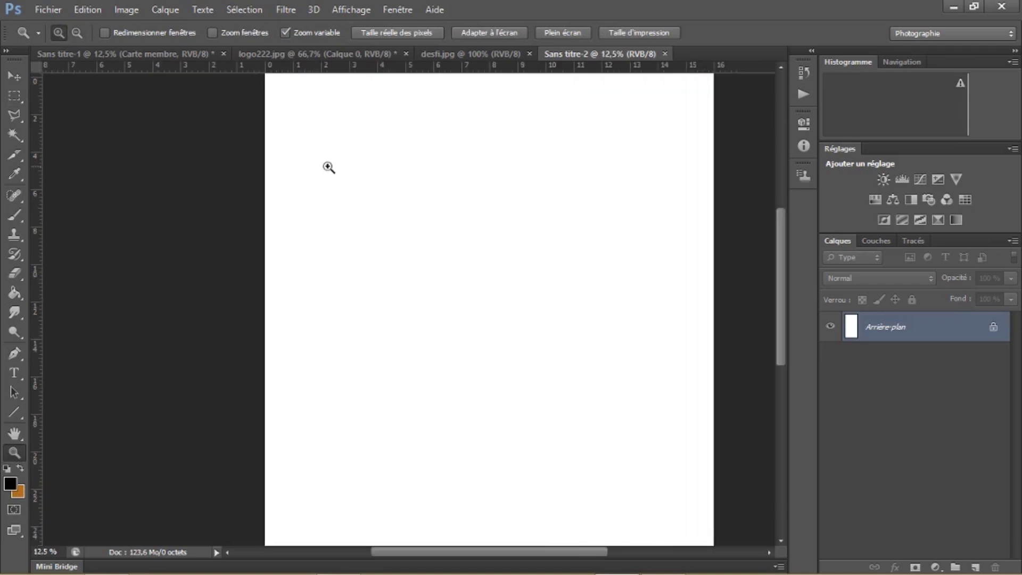
left_click_drag(419, 553, 448, 553)
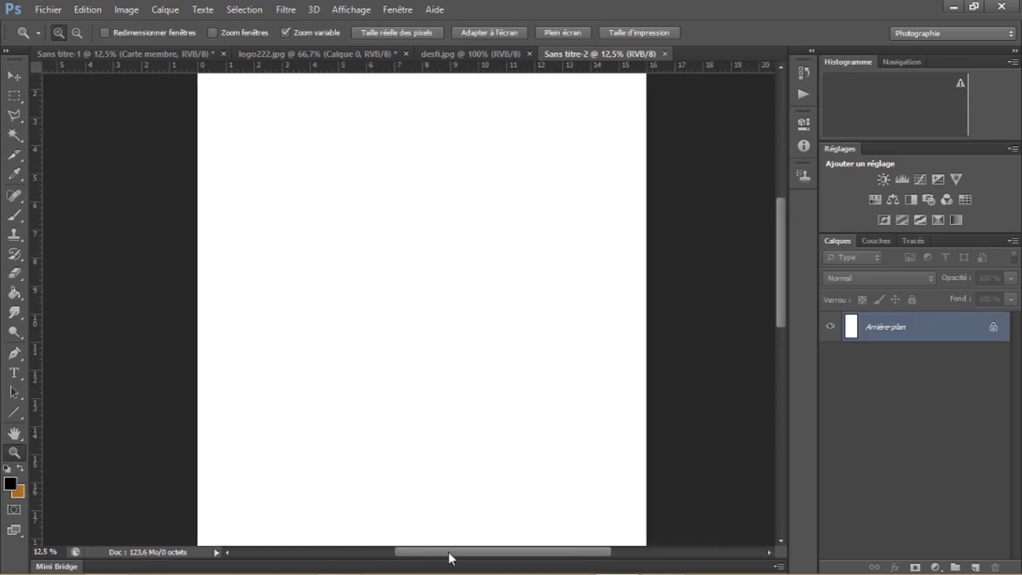
left_click_drag(780, 301, 782, 272)
key("m")
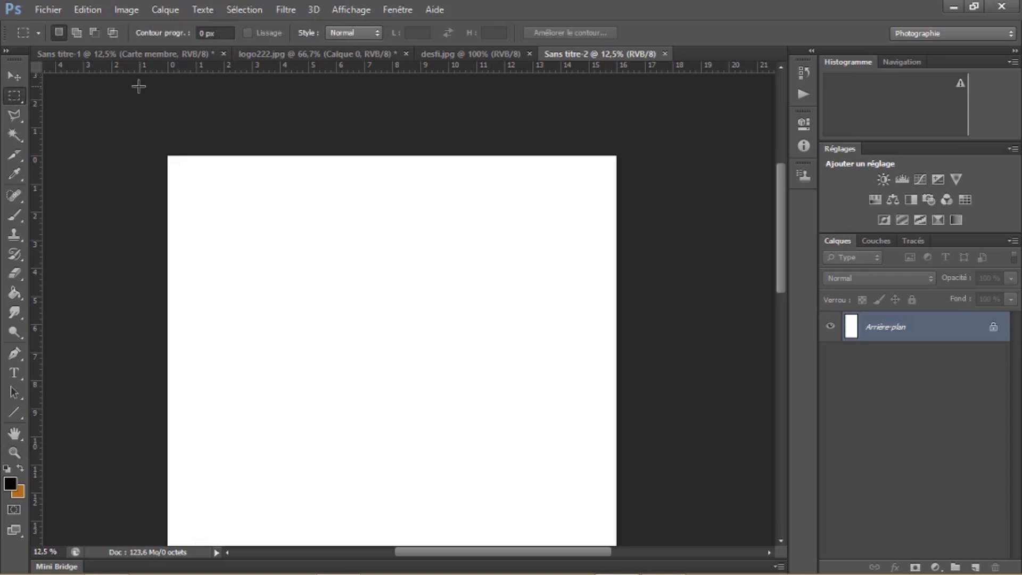
left_click(23, 78)
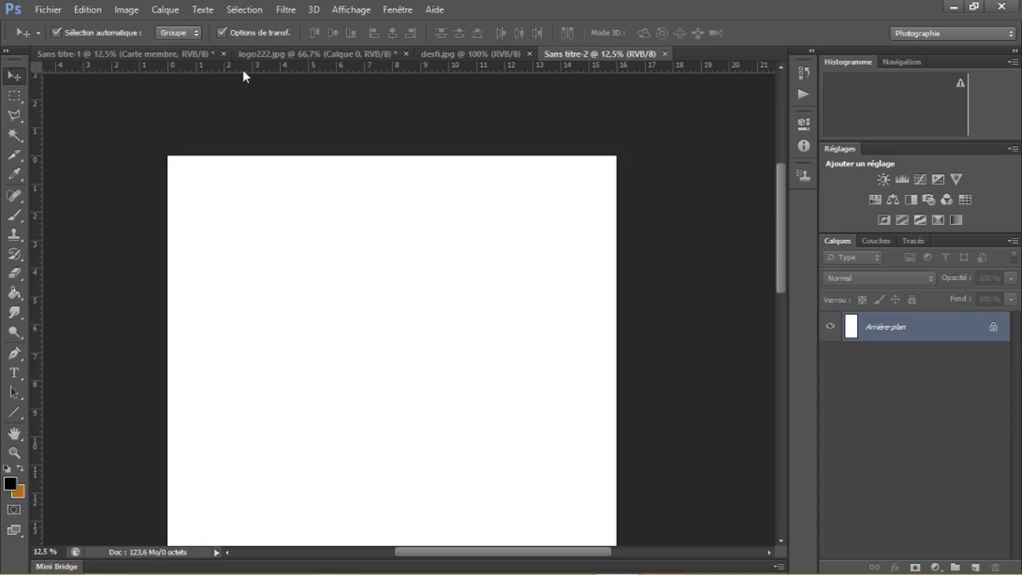
Add guides: horizontal near 1 cm and 5 cm, vertical at the left edge, 8 cm and 16 cm
left_click(356, 7)
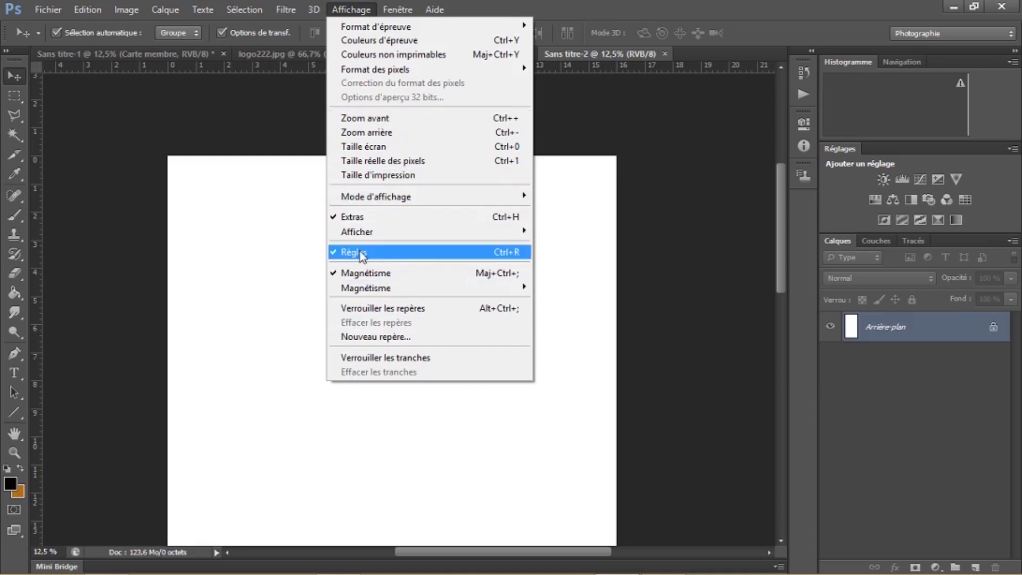
left_click(127, 100)
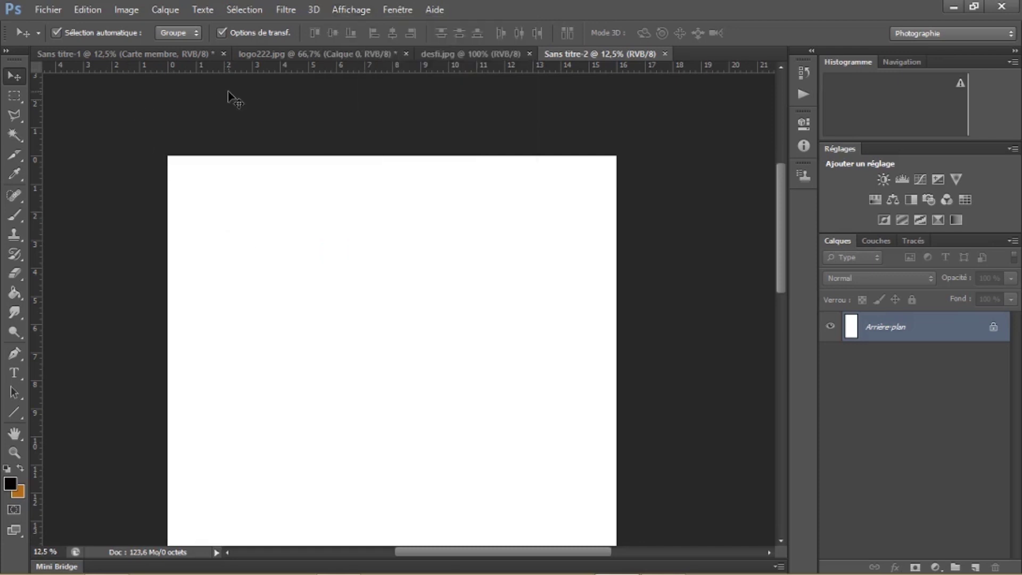
left_click_drag(225, 72, 227, 186)
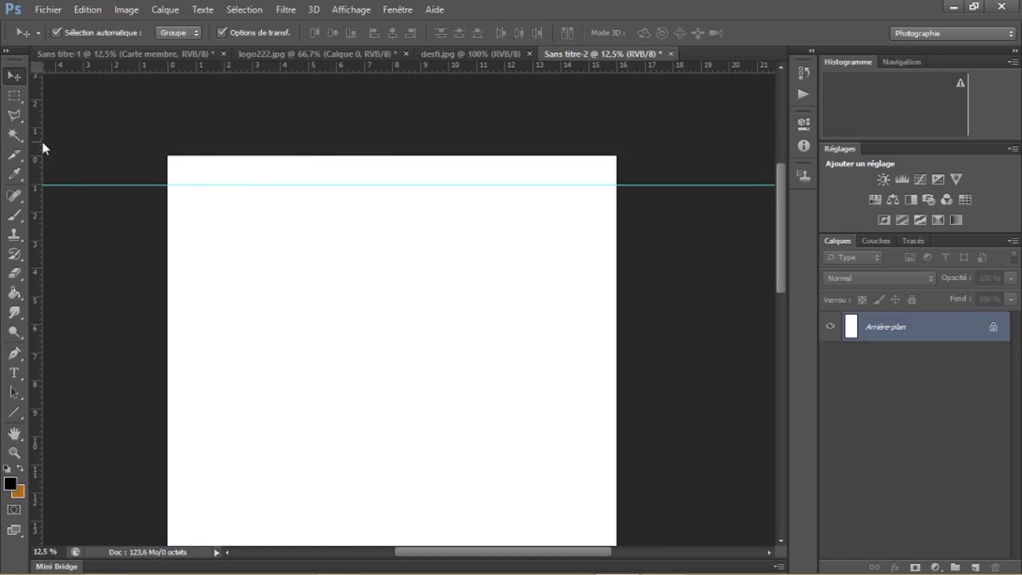
left_click_drag(43, 144, 178, 153)
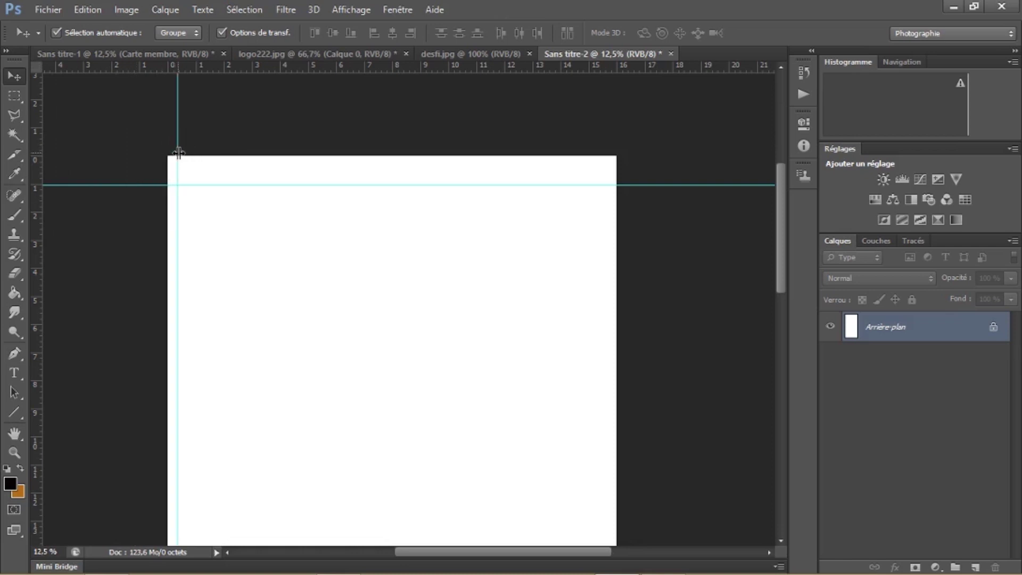
left_click_drag(40, 141, 610, 180)
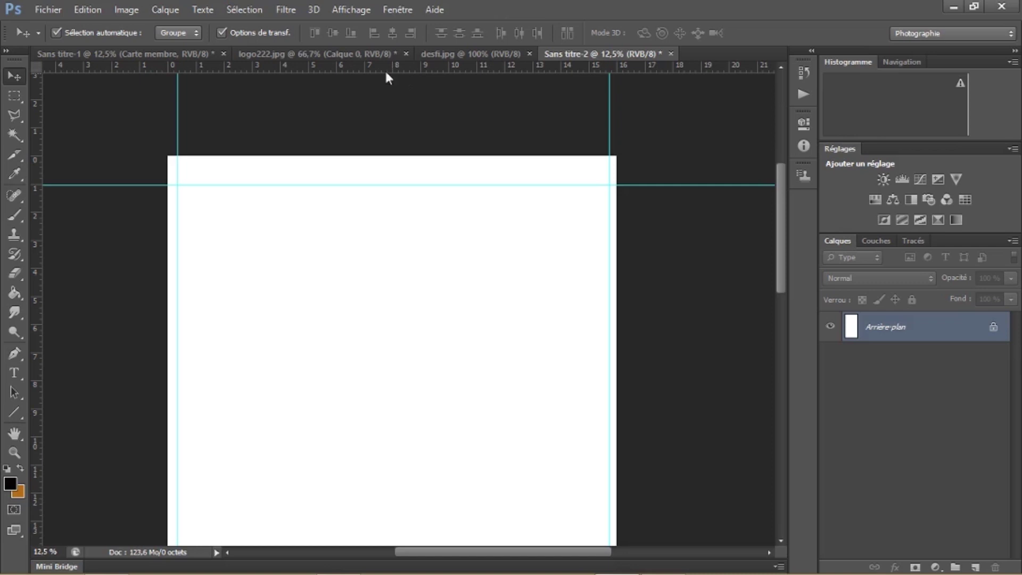
left_click_drag(42, 129, 394, 116)
left_click_drag(319, 67, 136, 298)
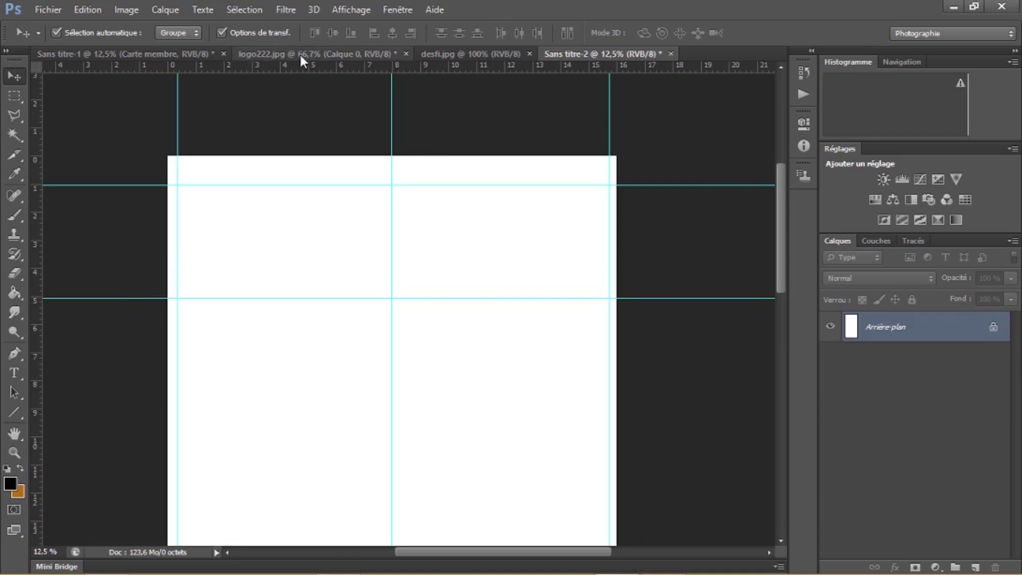
key("ctrl+Tab")
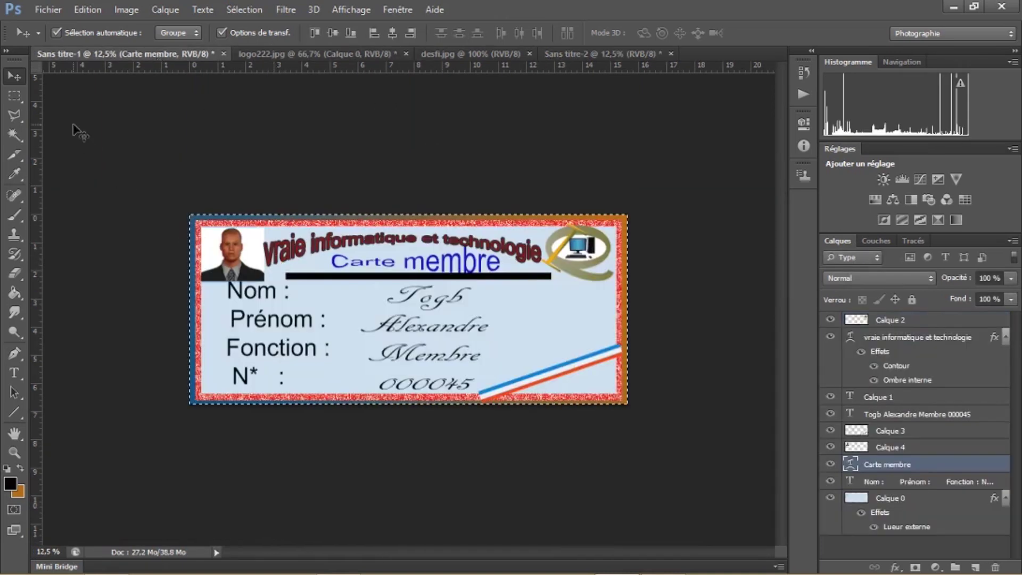
Marquee the whole membership card in Sans titre-1 and use Copier avec fusion to copy it merged
left_click(12, 97)
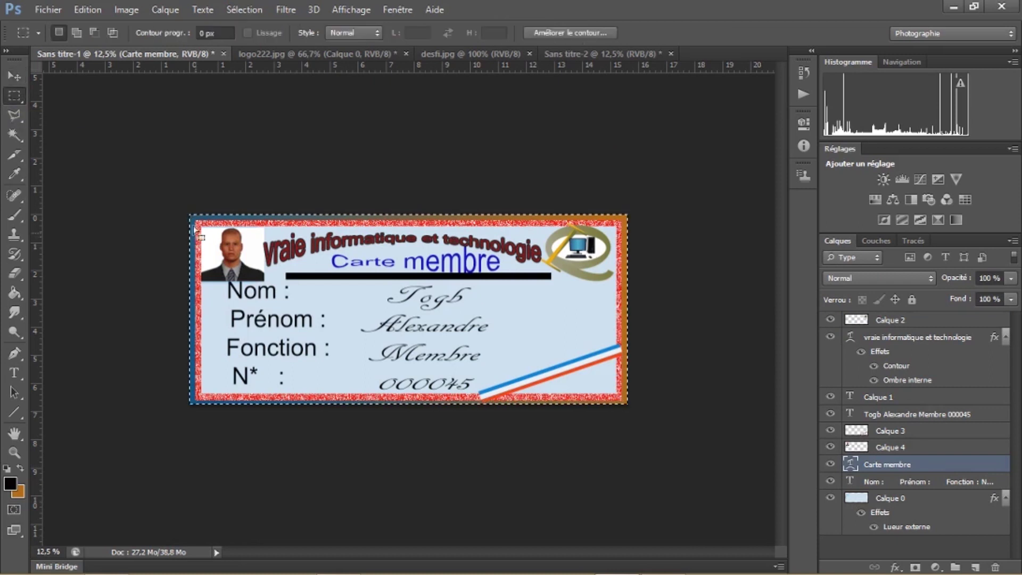
left_click_drag(299, 227, 306, 228)
left_click_drag(608, 265, 638, 401)
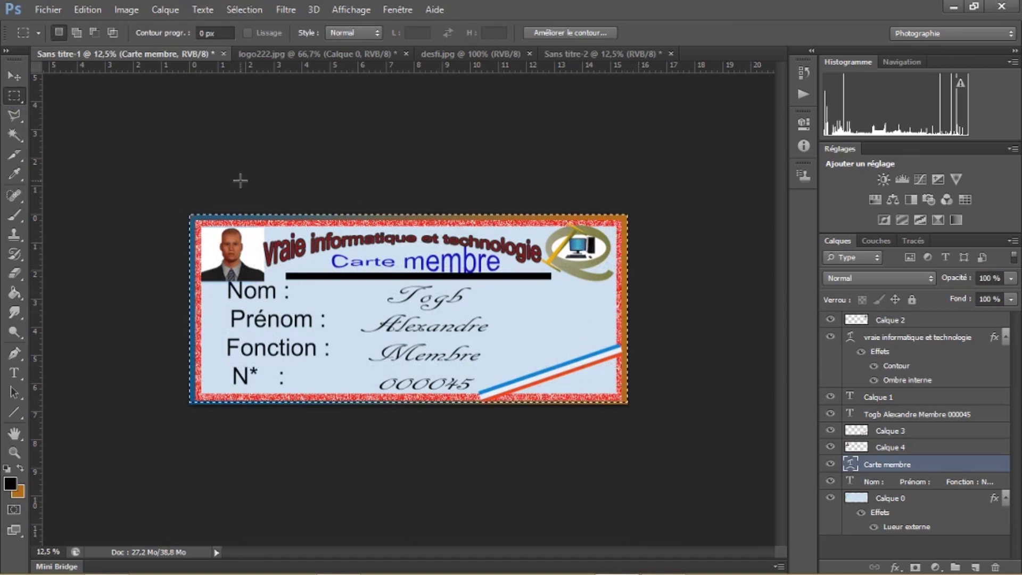
left_click(85, 9)
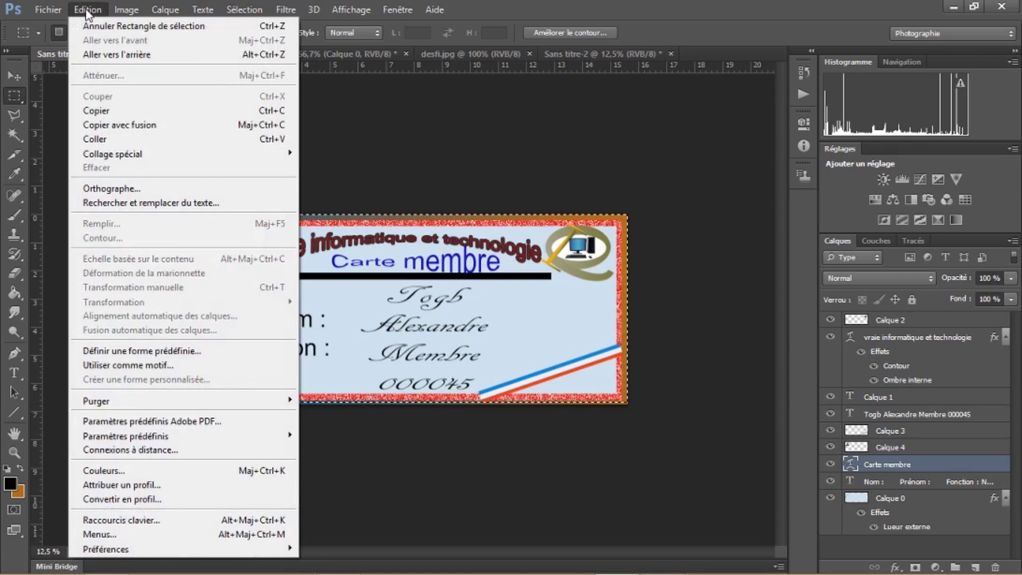
left_click(151, 125)
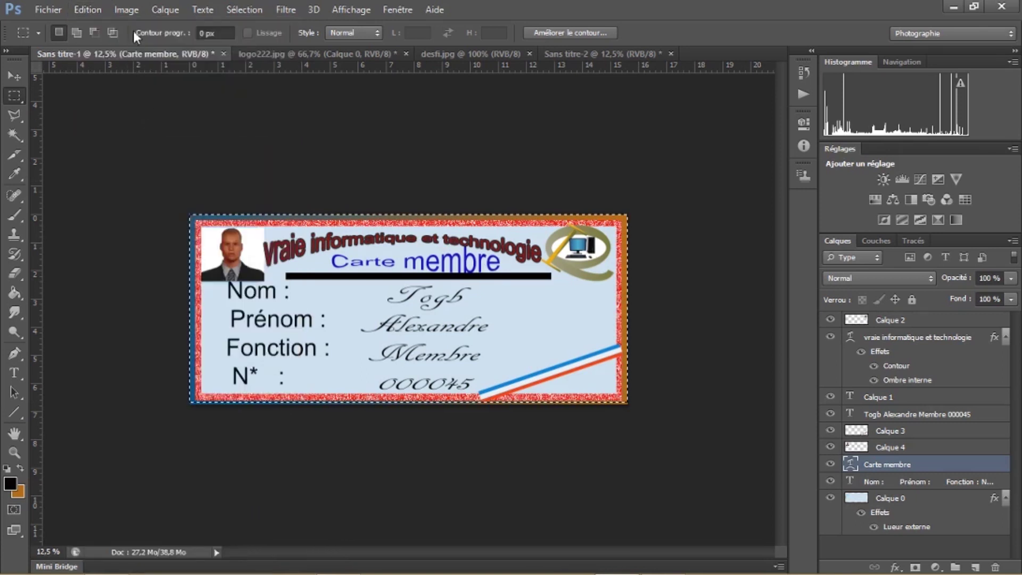
Paste the merged card into the Sans titre-2 print sheet as a new layer
left_click(578, 53)
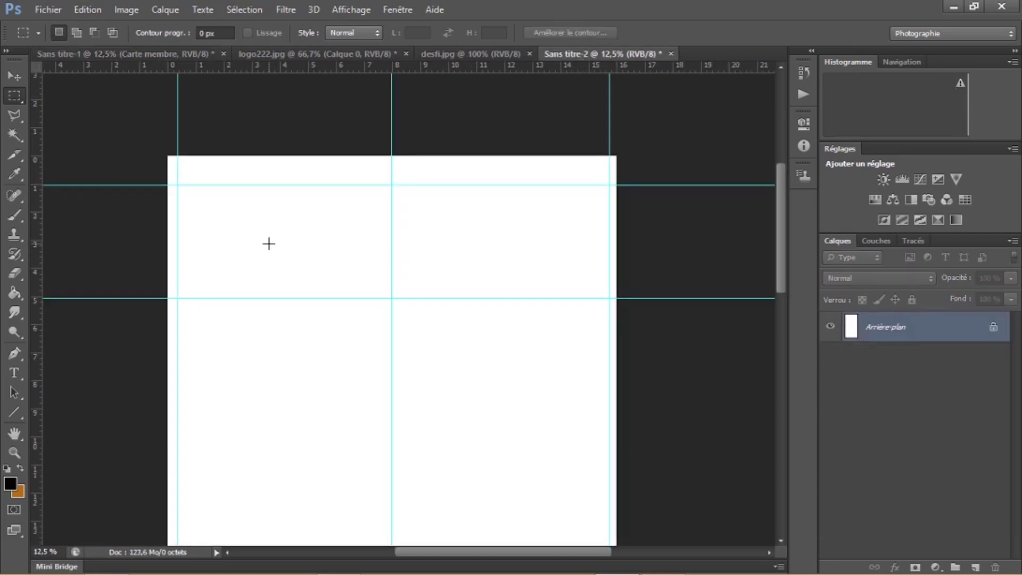
key("ctrl+v")
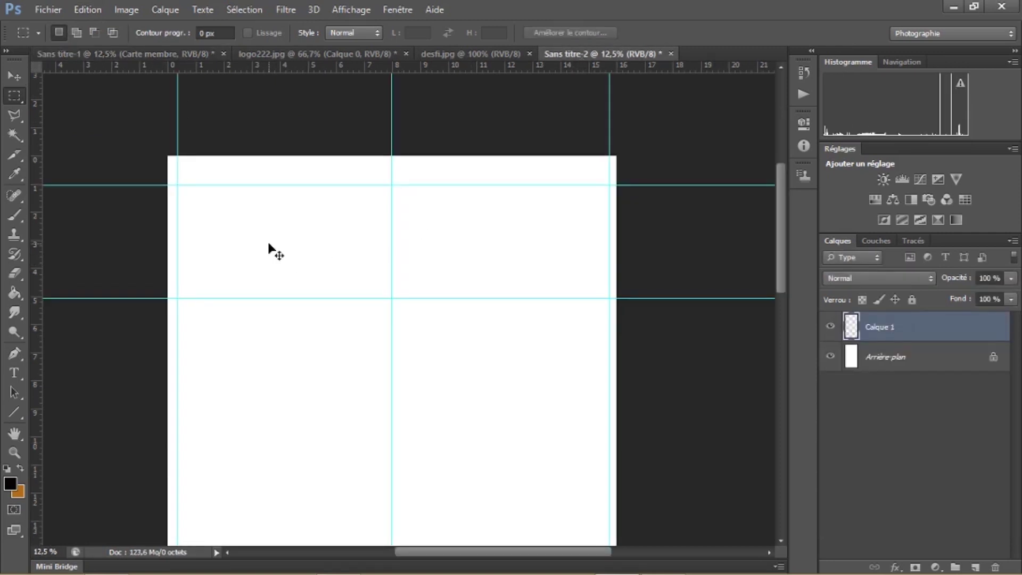
left_click(91, 9)
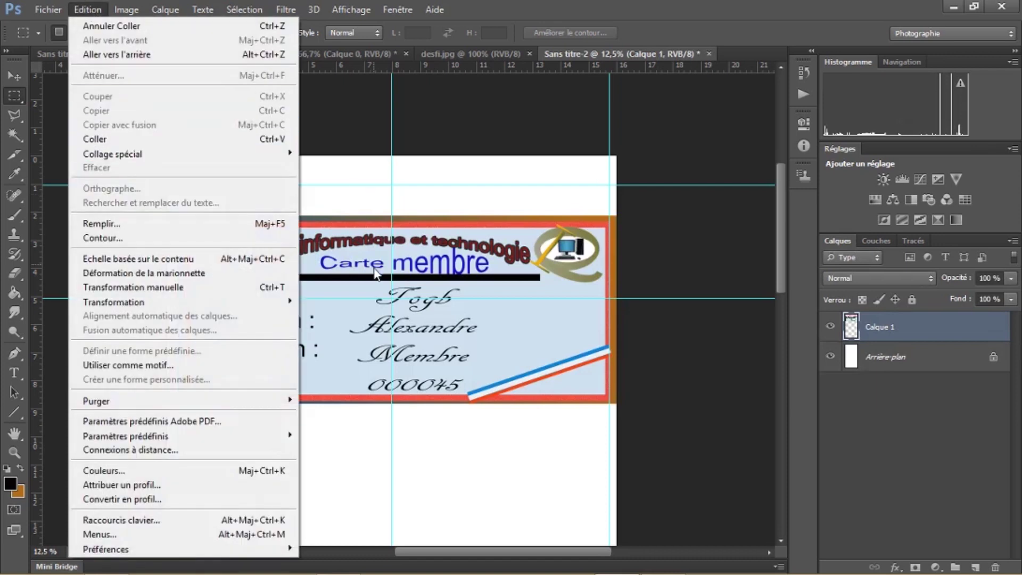
left_click(371, 242)
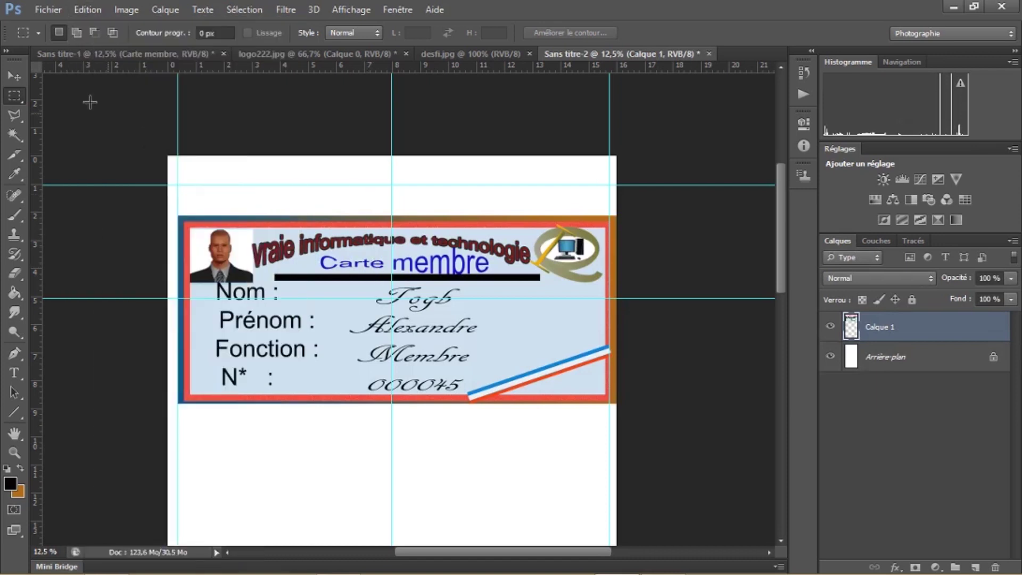
Fit the card into the top-left guide box and duplicate it into the right box
left_click(19, 74)
key("ctrl+z")
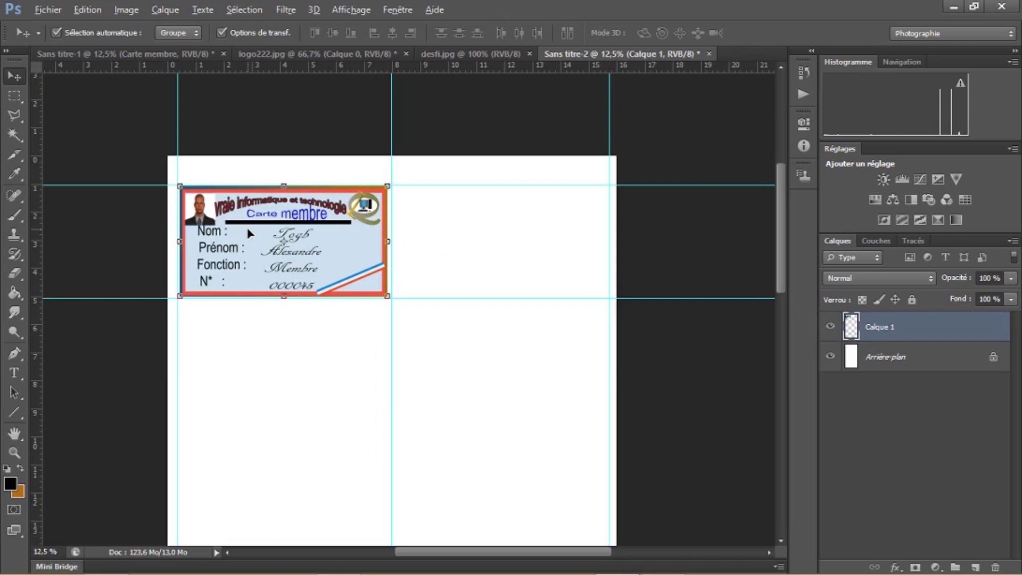
left_click_drag(250, 234, 465, 232)
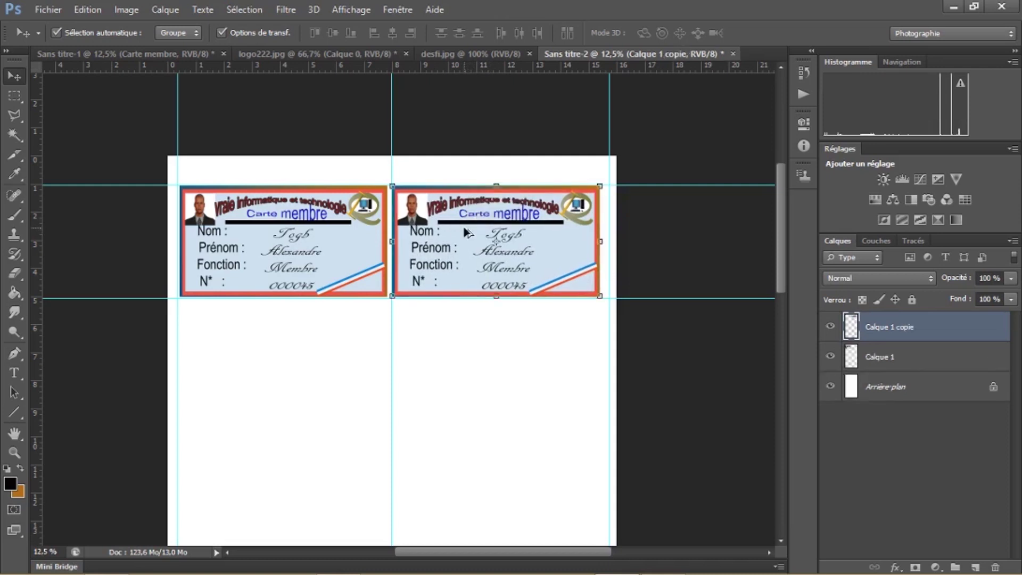
key("shift+Right")
key("shift+Right")
key("shift+Right")
key("shift+Right")
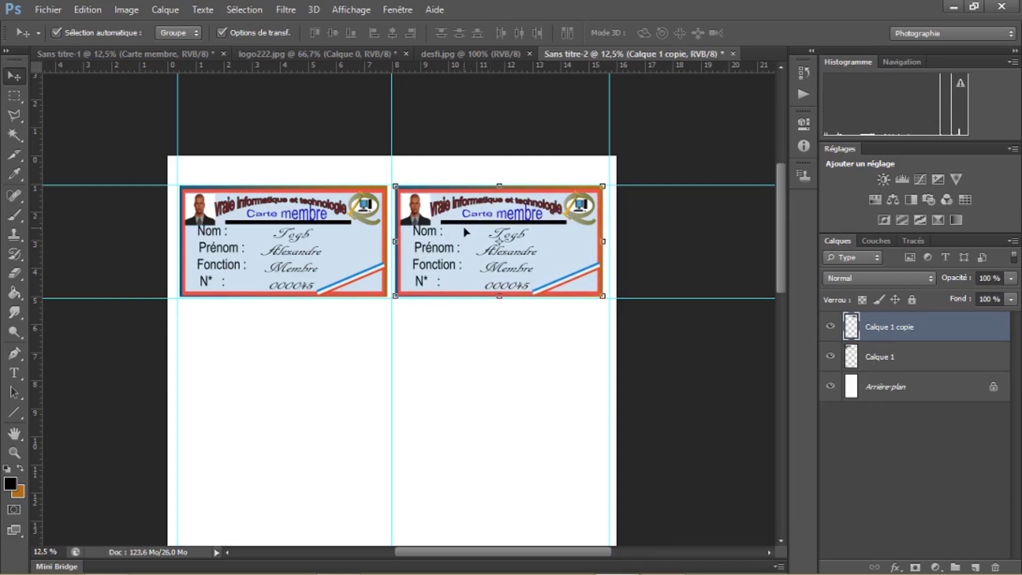
Duplicate cards into both slots of the next row, nudge them up to align, and scroll to the sheet's top
left_click_drag(464, 233, 247, 360)
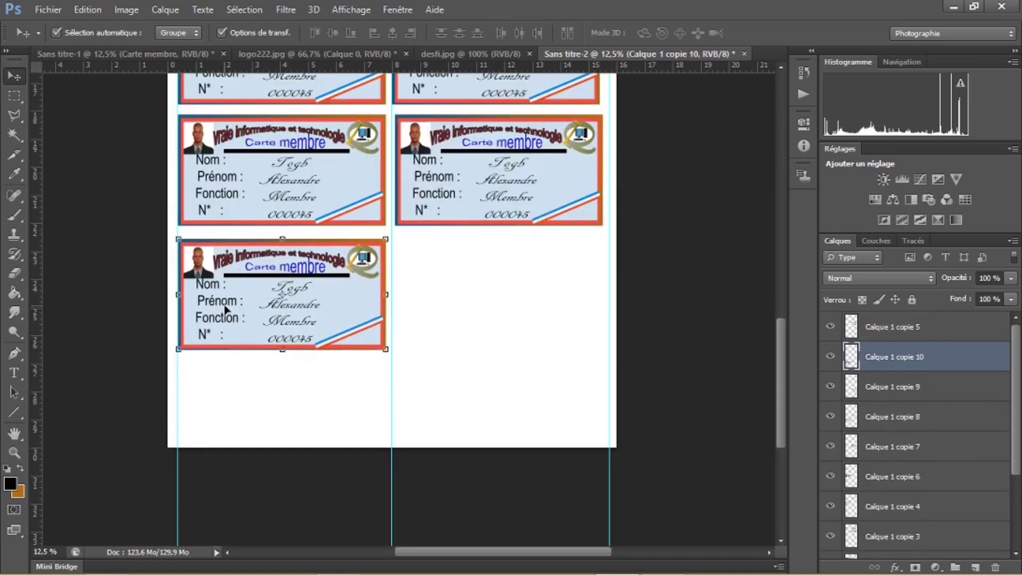
left_click_drag(227, 309, 441, 306)
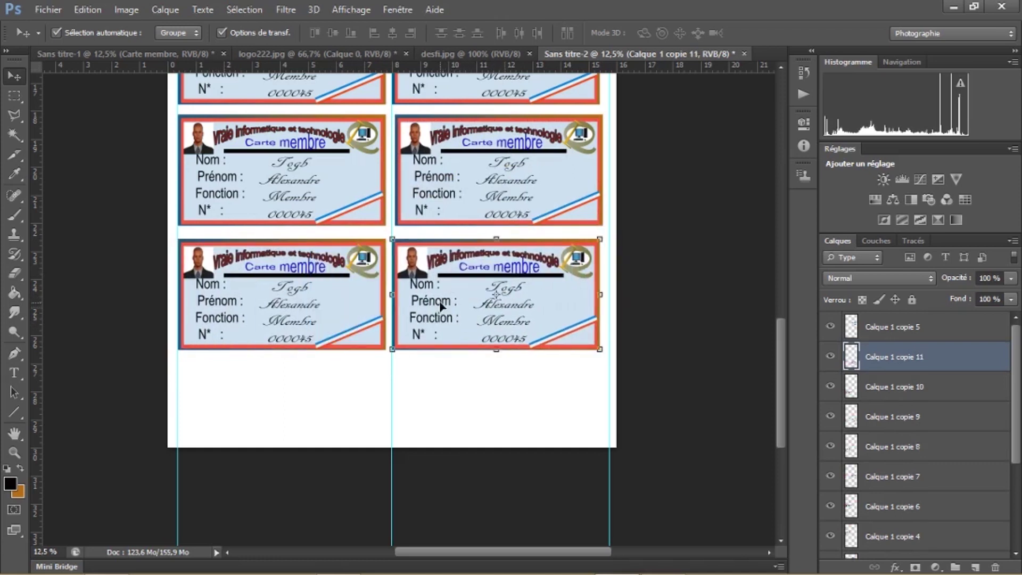
key("shift+Up")
key("shift+Up")
key("shift+Up")
key("shift+Up")
key("shift+Up")
key("shift+Up")
key("shift+Up")
key("shift+Up")
key("shift+Up")
key("shift+Up")
key("shift+Up")
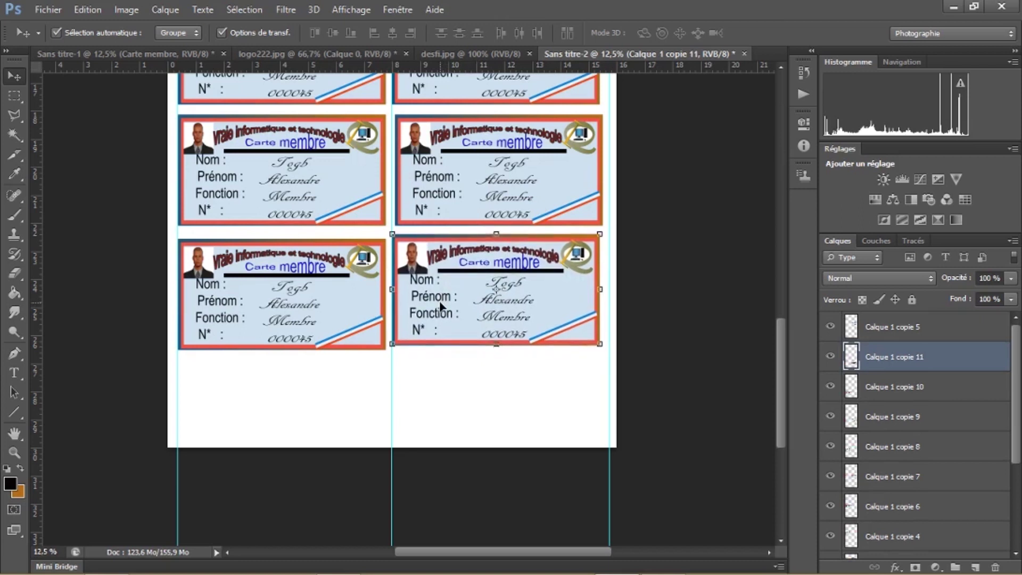
key("shift+Up")
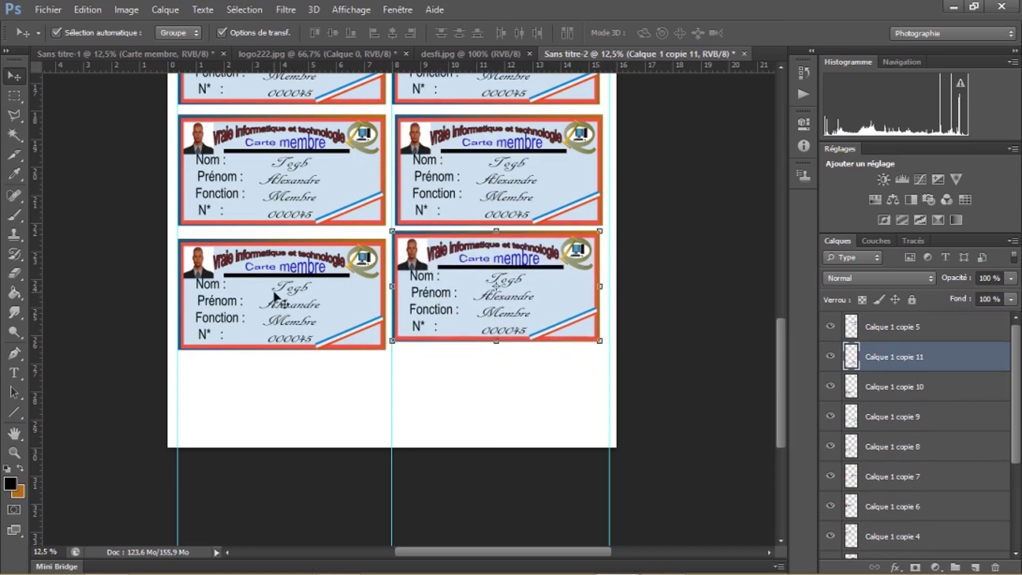
left_click(279, 292)
key("shift+Up")
key("shift+Up")
key("shift+Up")
key("shift+Up")
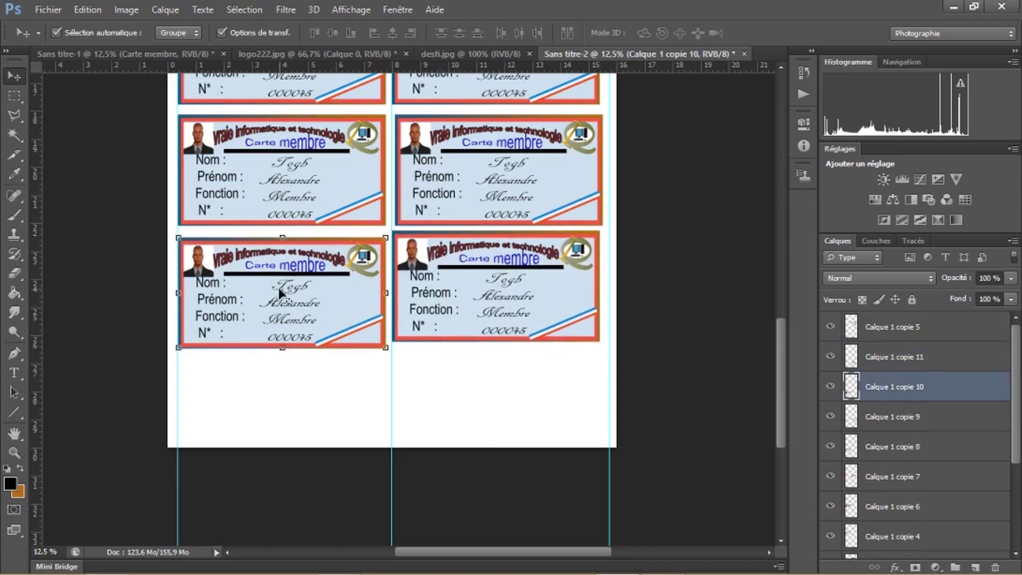
key("shift+Up")
key("shift+Up")
key("shift+Up")
key("shift+Up")
key("shift+Up")
key("shift+Up")
key("shift+Up")
key("shift+Up")
key("shift+Up")
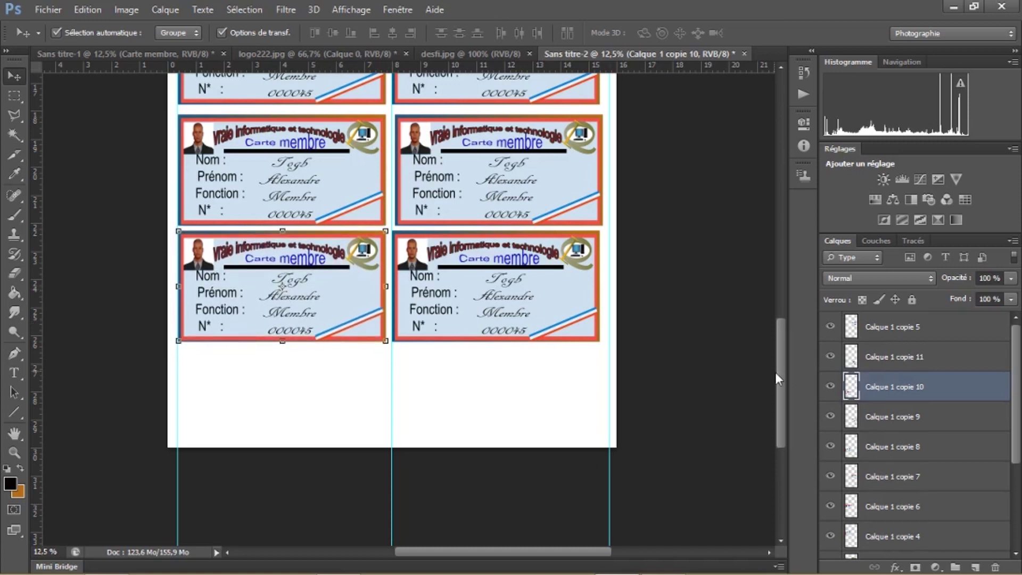
mouse_move(778, 373)
left_mouse_down()
mouse_move(762, 257)
mouse_move(778, 387)
left_mouse_up()
left_click_drag(774, 331, 771, 243)
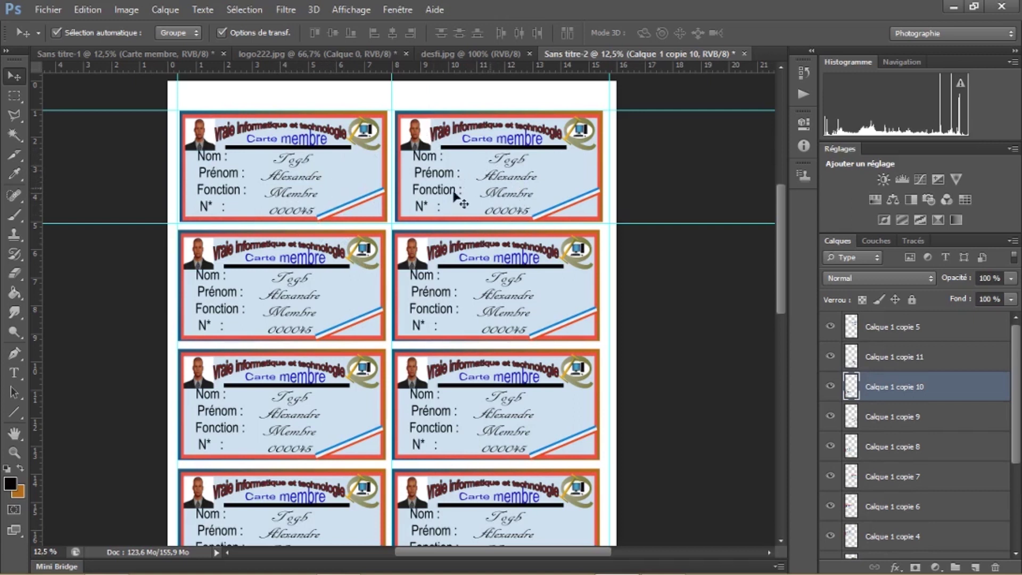
In Sans titre-1, change the surname's initial to a capital D and append 's' to the first name
left_click(162, 54)
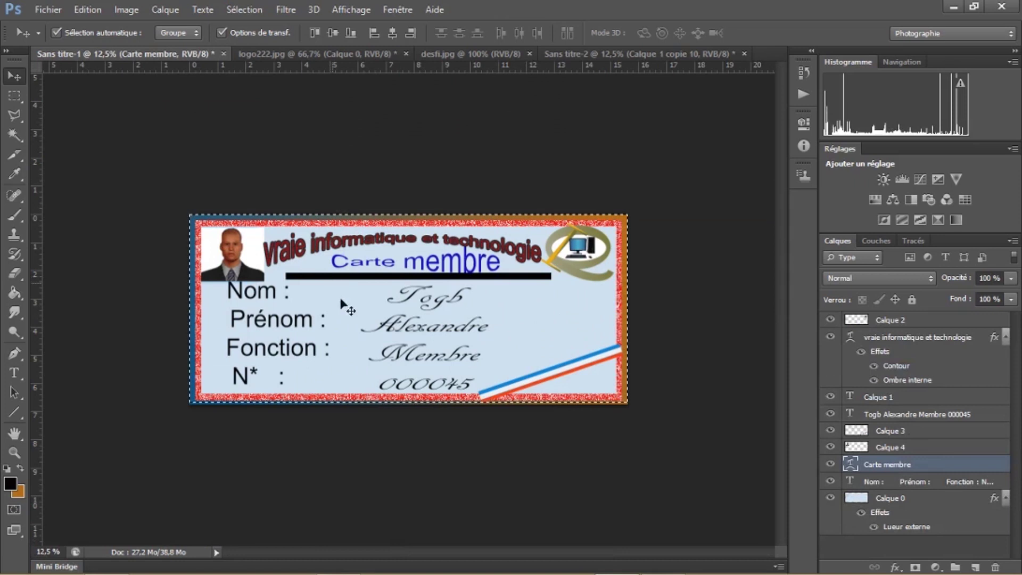
left_click(16, 373)
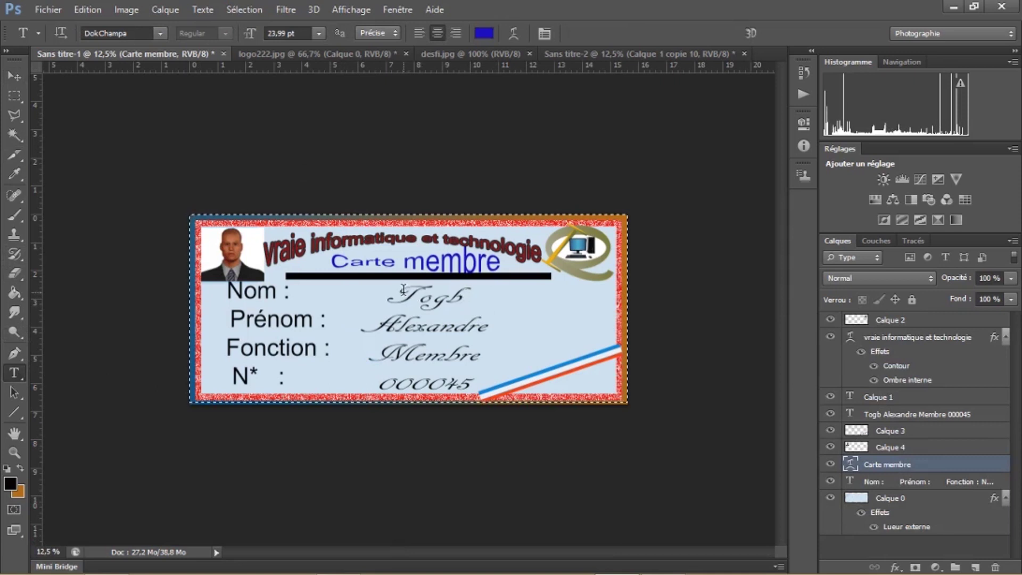
left_click(466, 299)
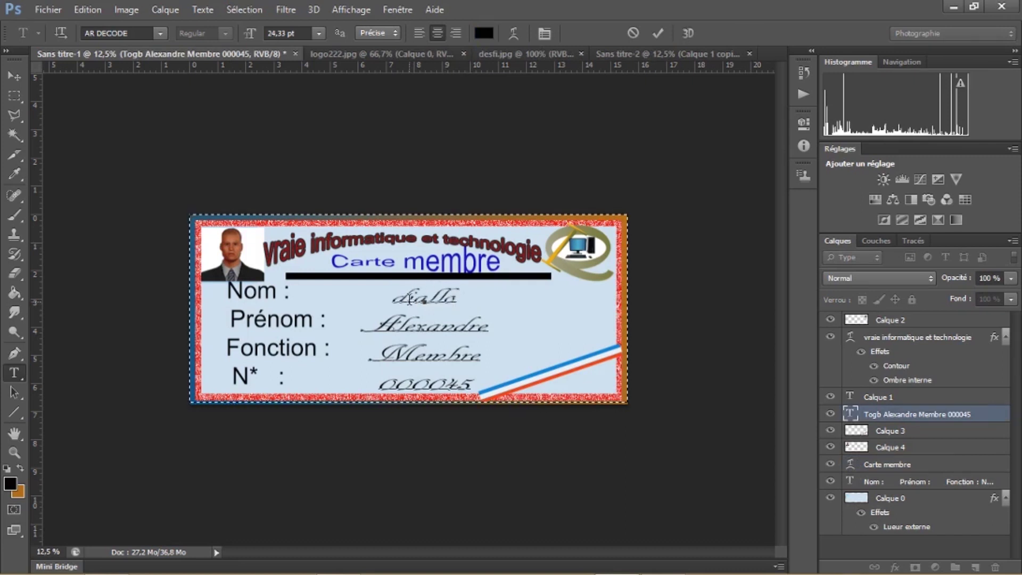
key("BackSpace")
type("D")
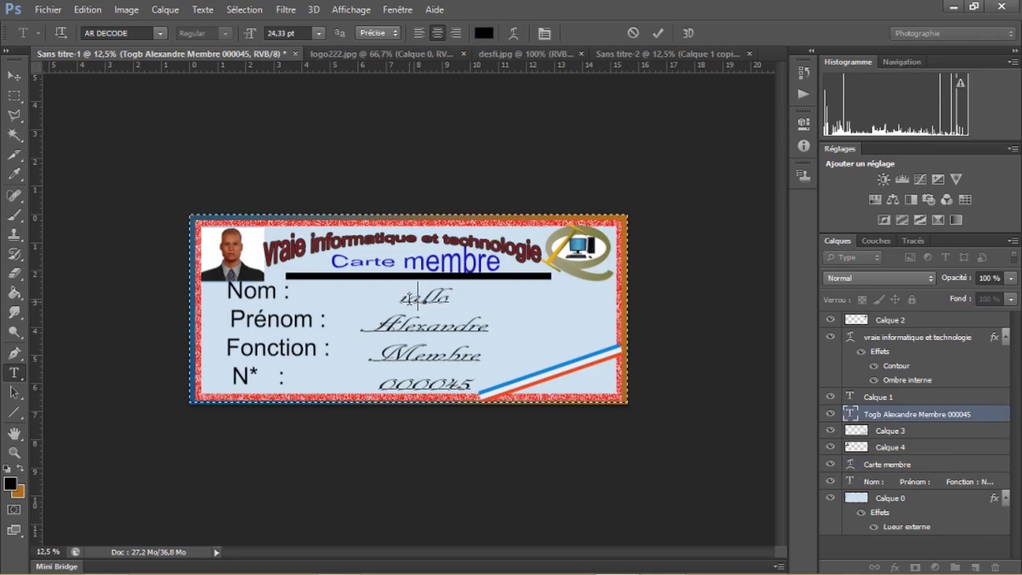
left_click(488, 325)
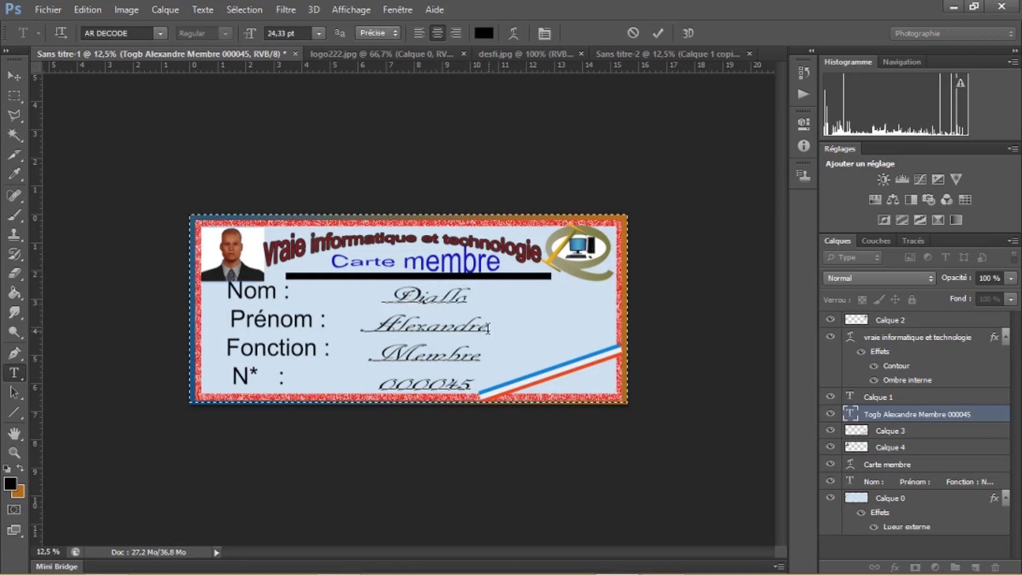
type("s")
Change the function to Président and the card number from 000045 to 000044, then commit the text
left_click(480, 356)
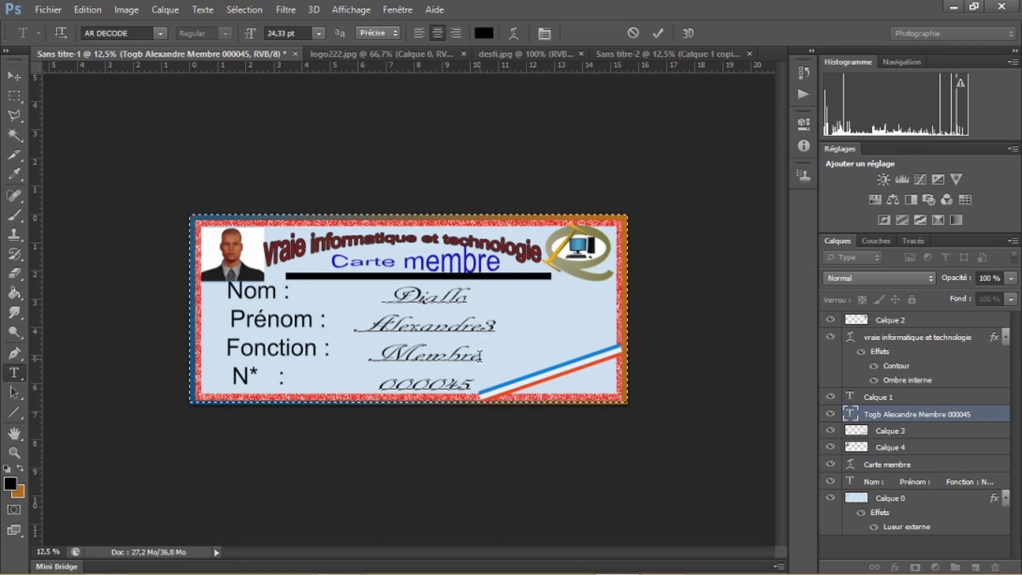
key("BackSpace")
key("BackSpace")
key("BackSpace")
key("BackSpace")
key("BackSpace")
key("BackSpace")
type("Président")
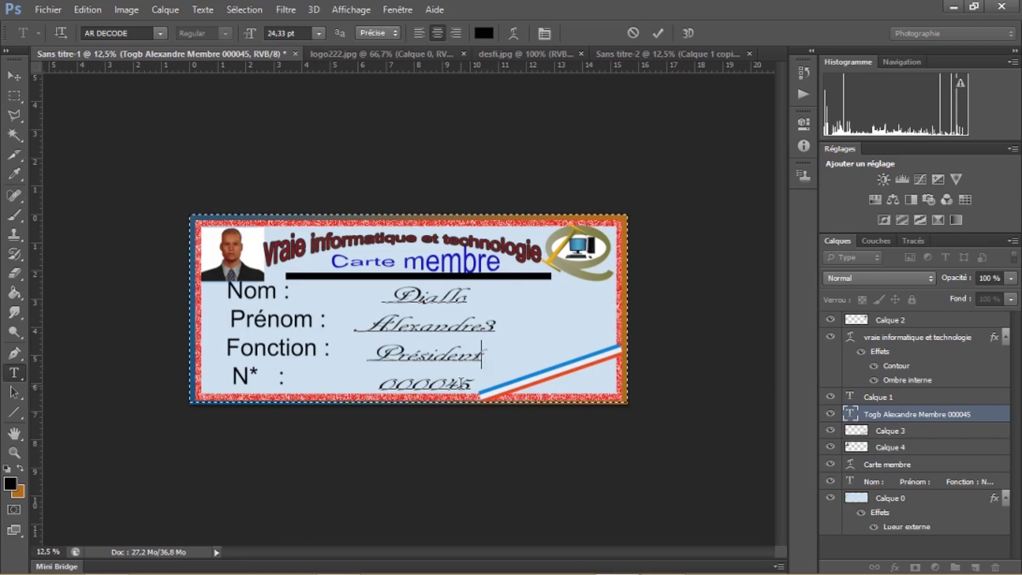
left_click(472, 386)
key("BackSpace")
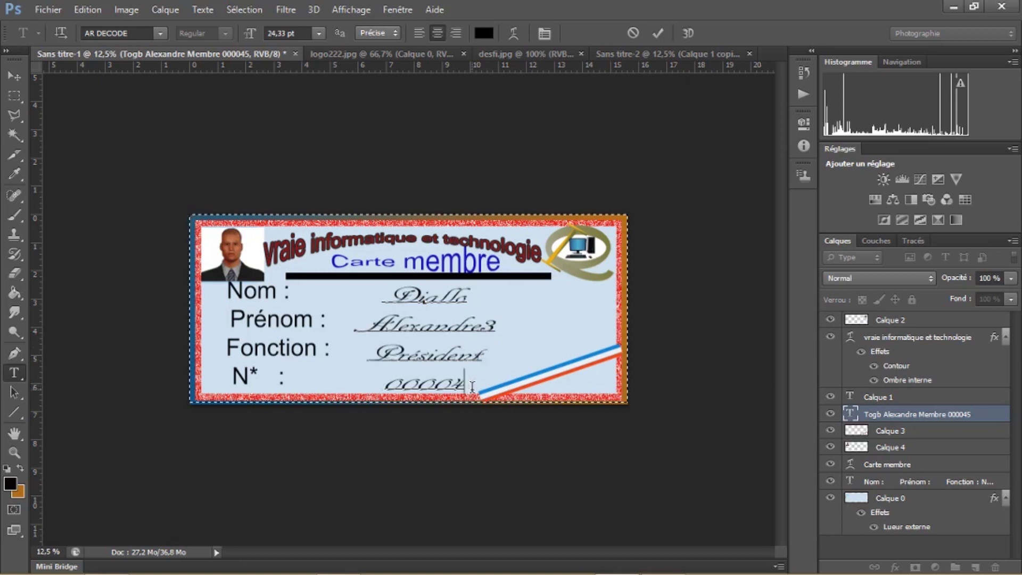
type("4")
key("ctrl+Return")
key("v")
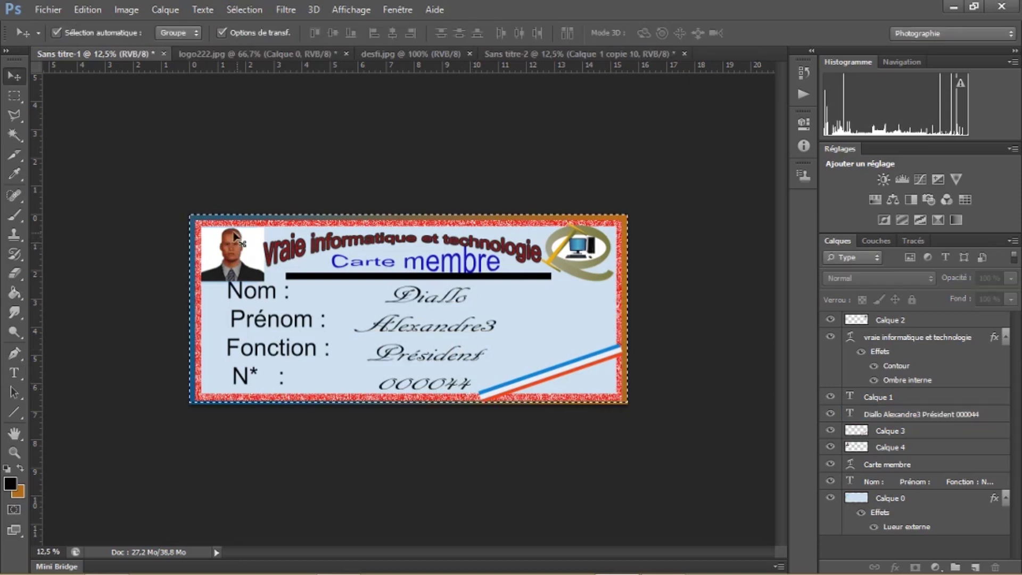
left_click(234, 241)
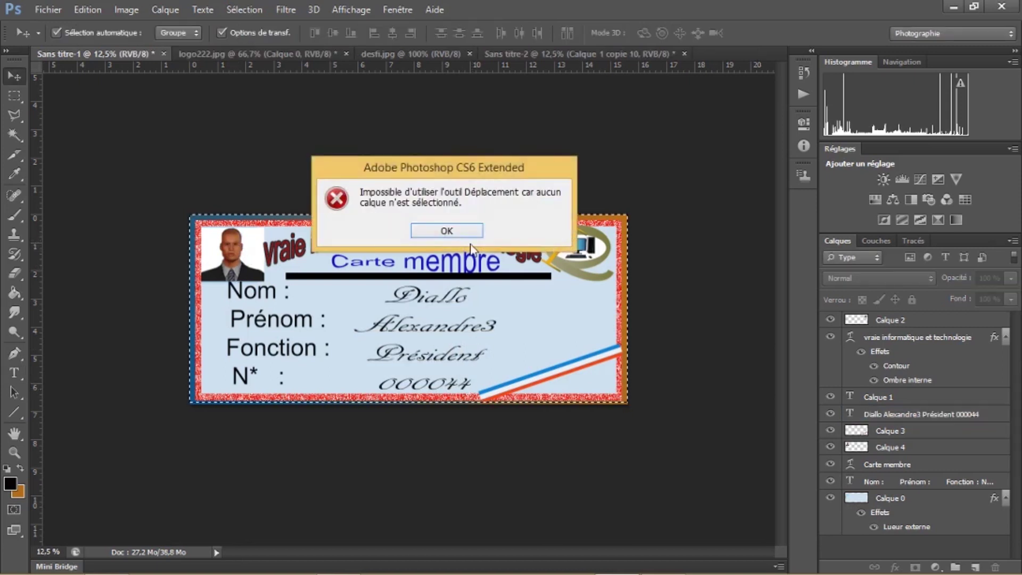
Dismiss the no-layer error and copy the whole edited card with Copier avec fusion
left_click(457, 234)
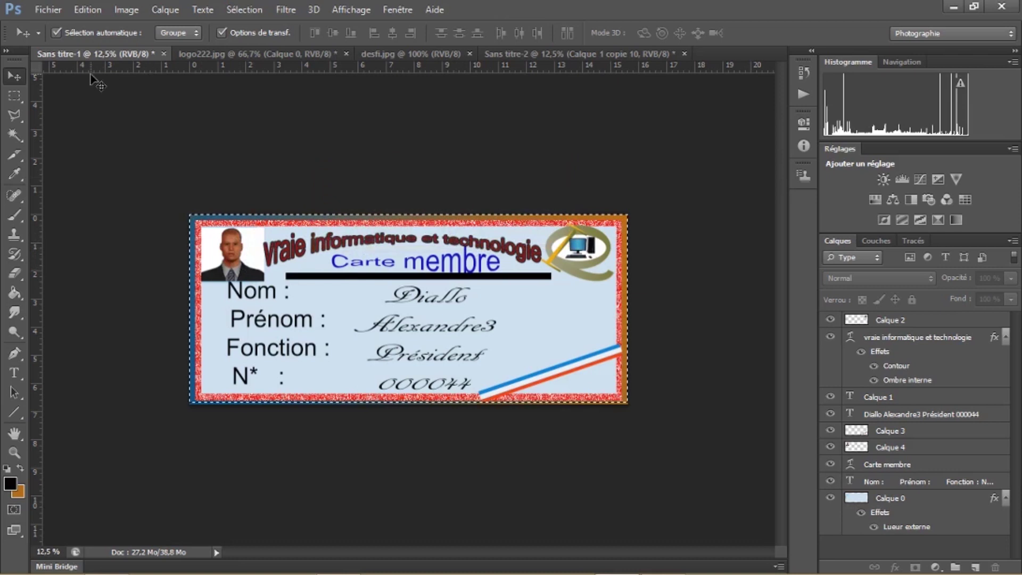
left_click(14, 95)
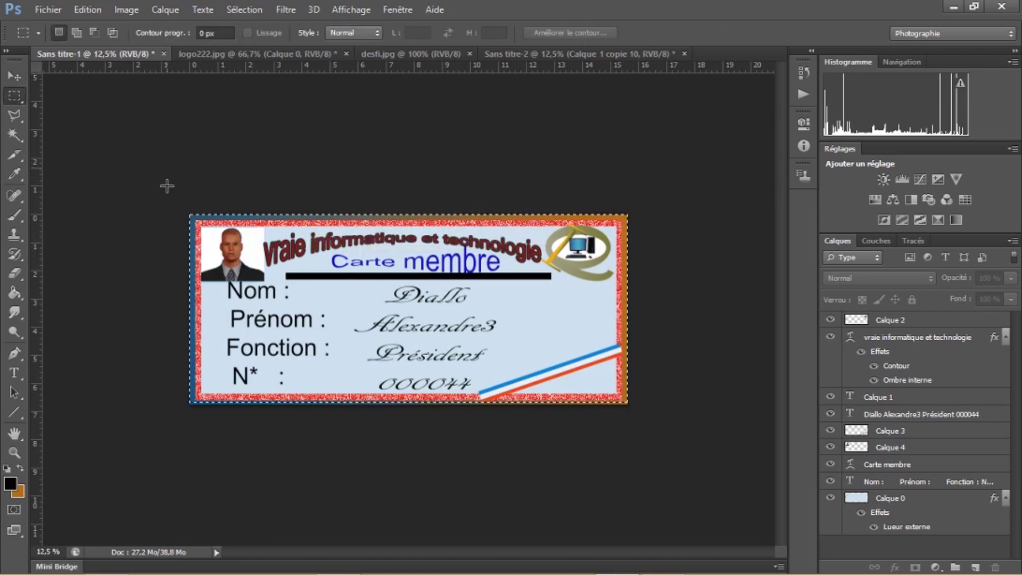
left_click_drag(186, 212, 644, 442)
left_click(84, 9)
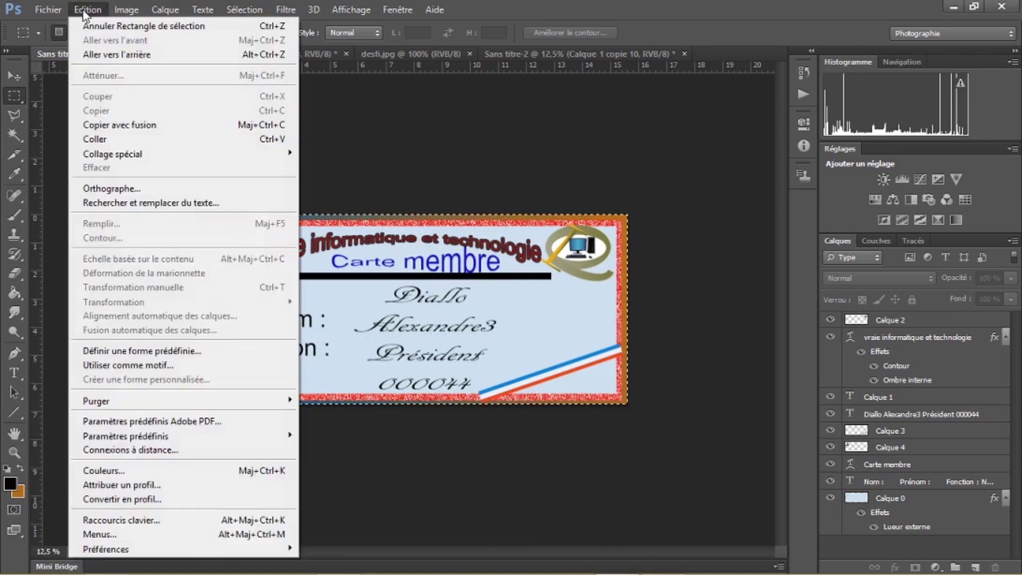
left_click(125, 125)
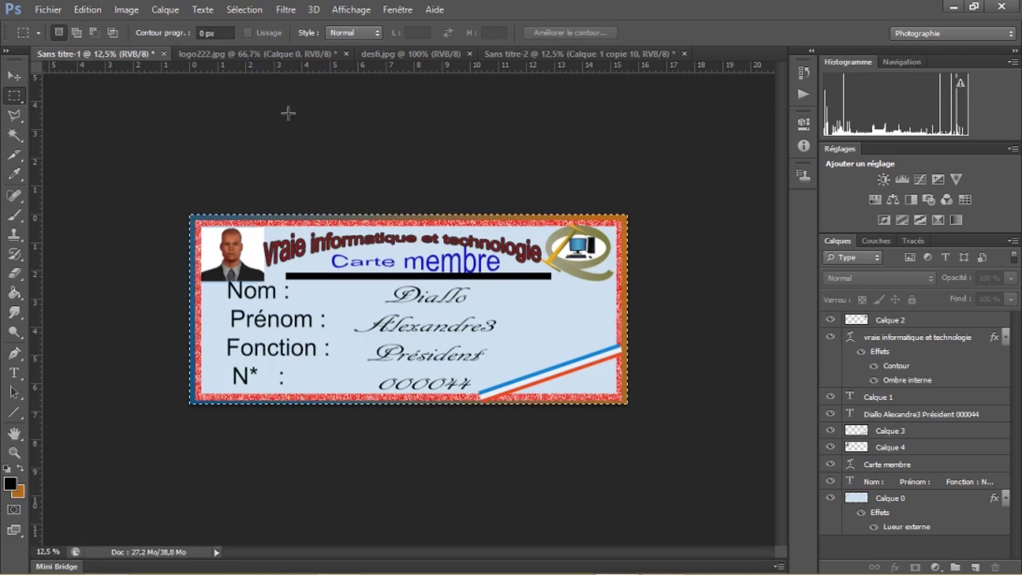
Paste the merged edited card onto the Sans titre-2 print sheet as a new layer
left_click(245, 53)
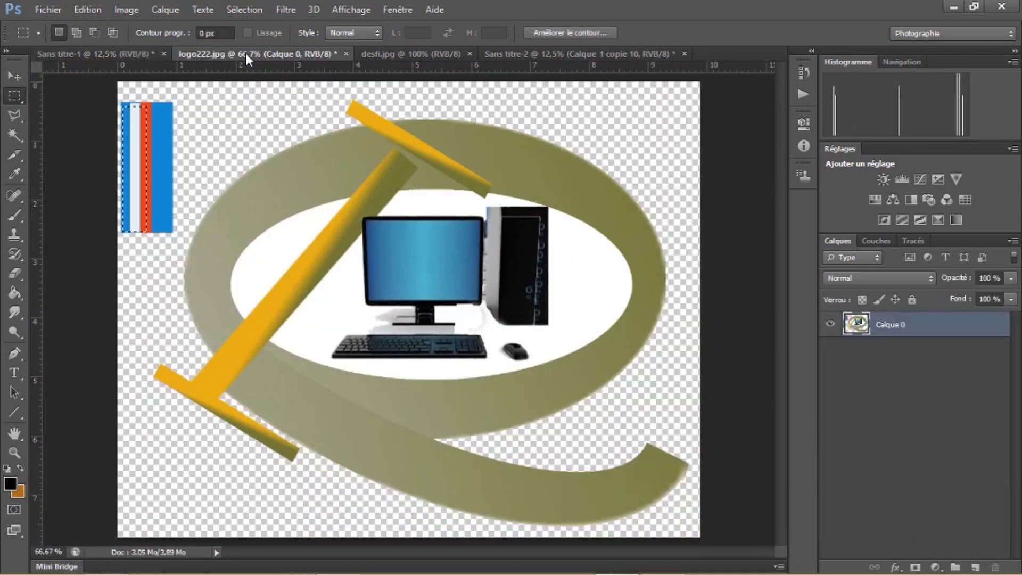
left_click(563, 55)
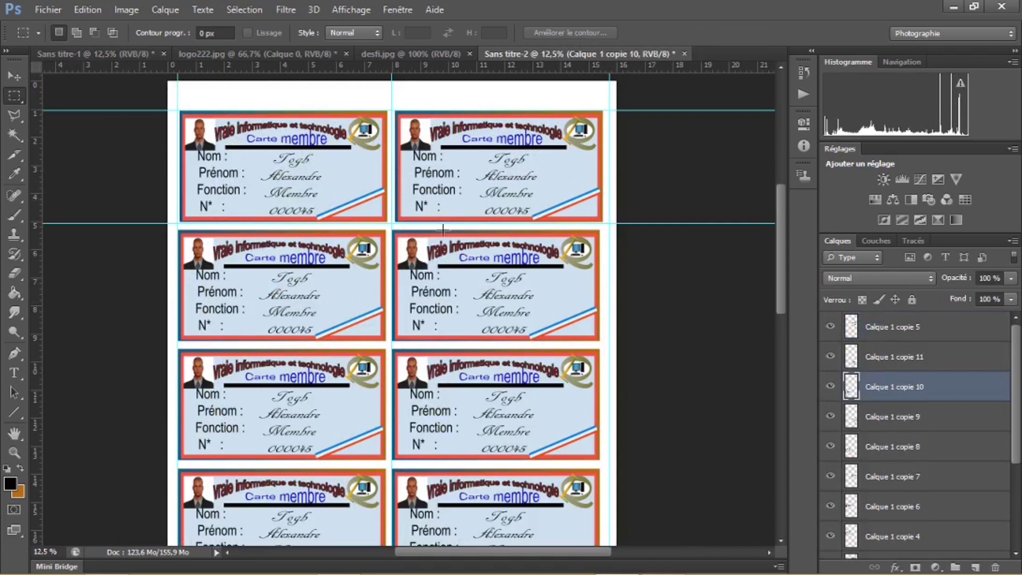
key("ctrl+v")
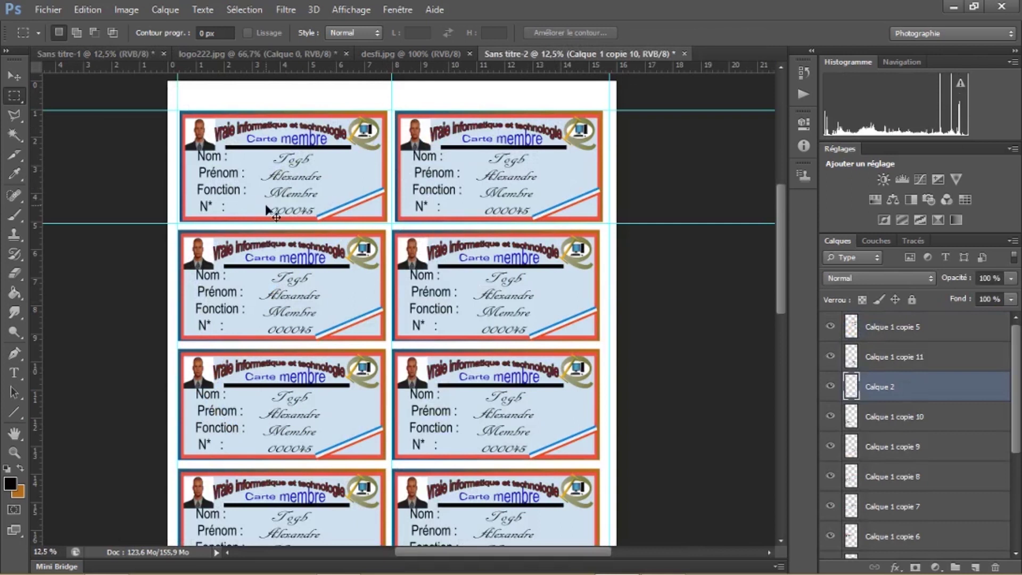
left_click(15, 76)
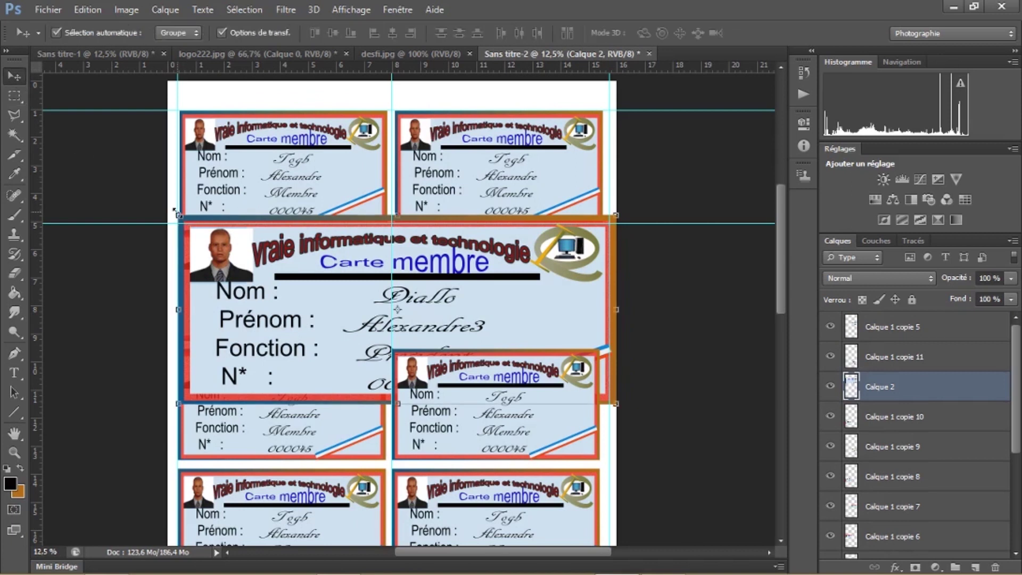
Shrink Calque 2 to about half size and stretch its edges to fill the top-right card slot
left_click_drag(179, 215, 452, 161)
left_click_drag(502, 132, 499, 111)
left_click_drag(417, 157, 395, 157)
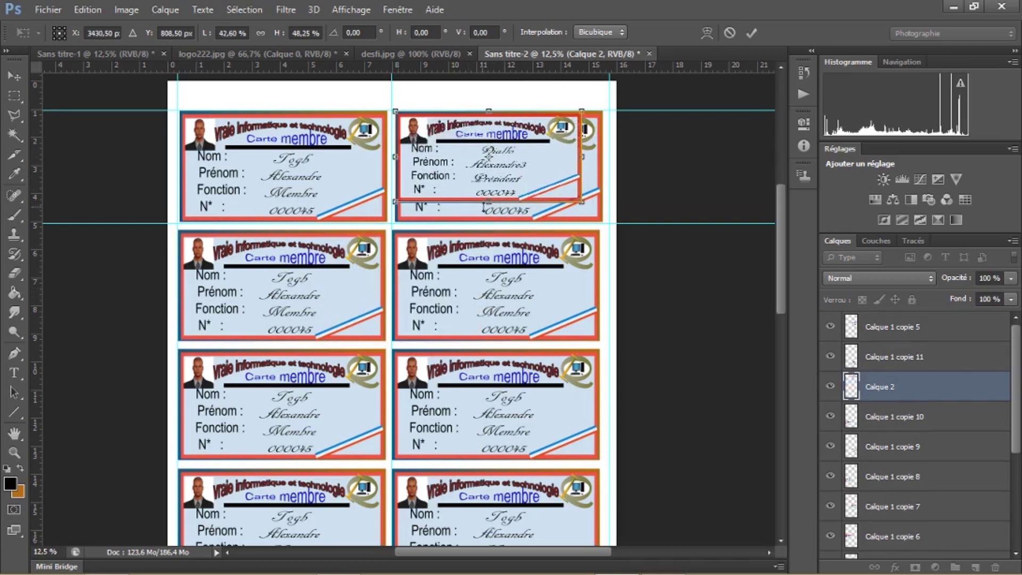
left_click_drag(488, 202, 489, 221)
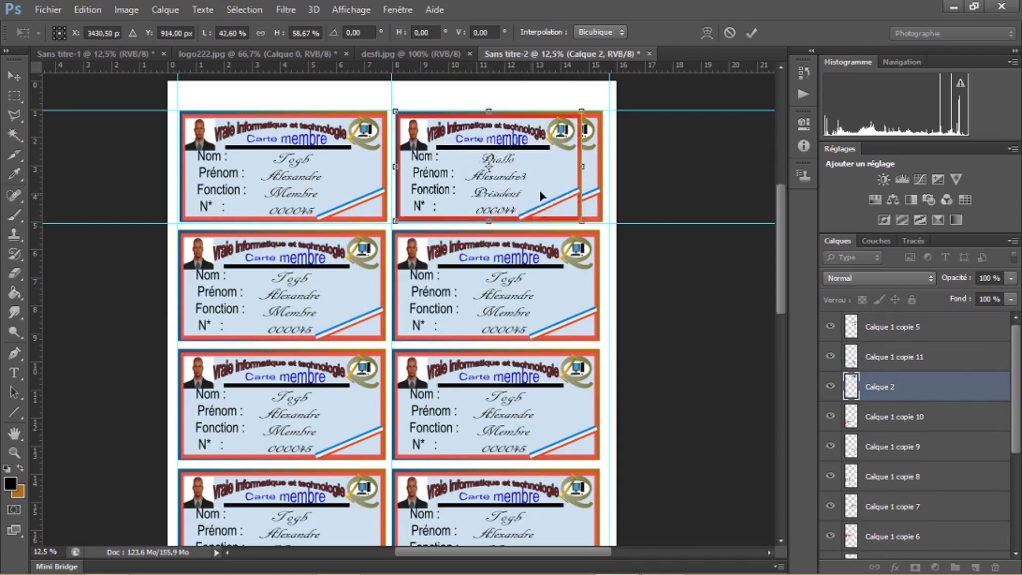
left_click_drag(580, 167, 598, 167)
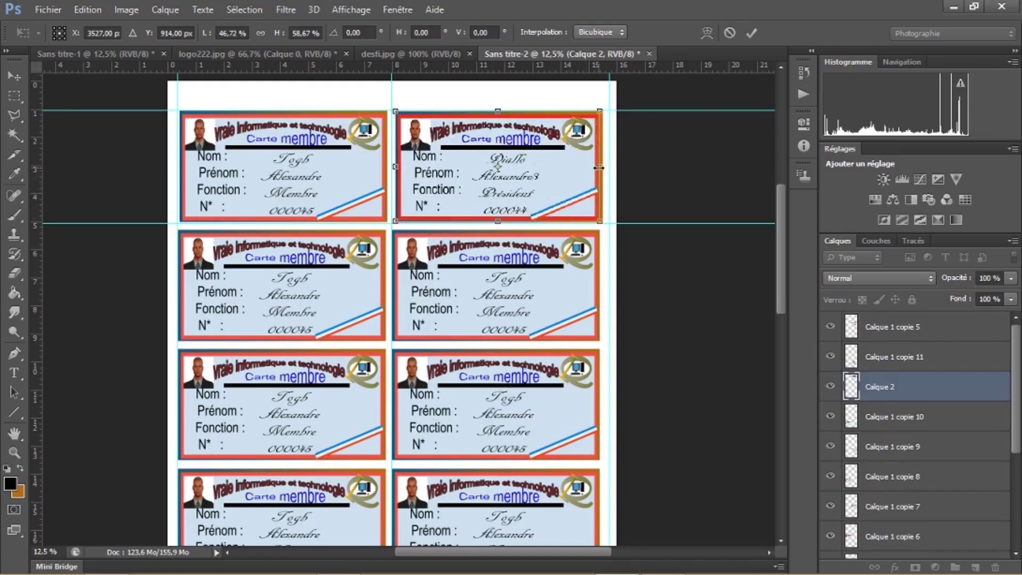